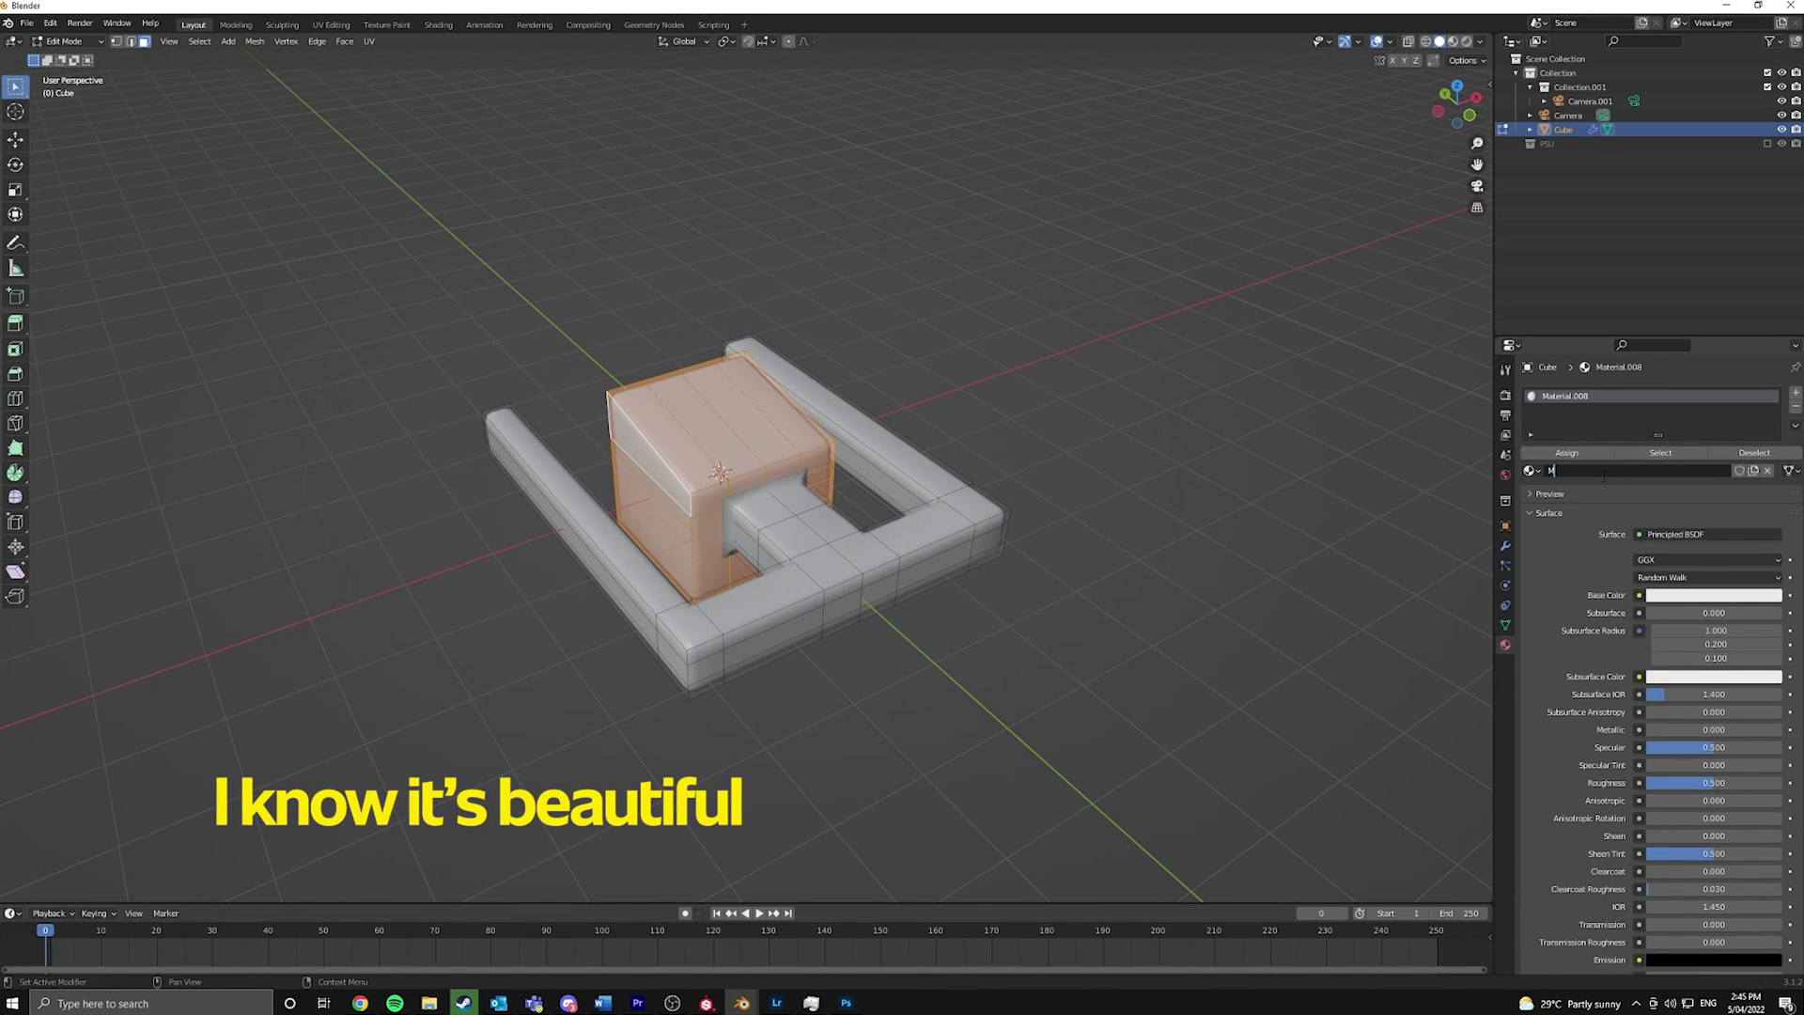
Name the first two material slots My Material 1 and My Material 2.
text(y Material 1)
key(Return)
click(1796, 393)
click(1639, 493)
double_click(1579, 493)
key(BackSpace)
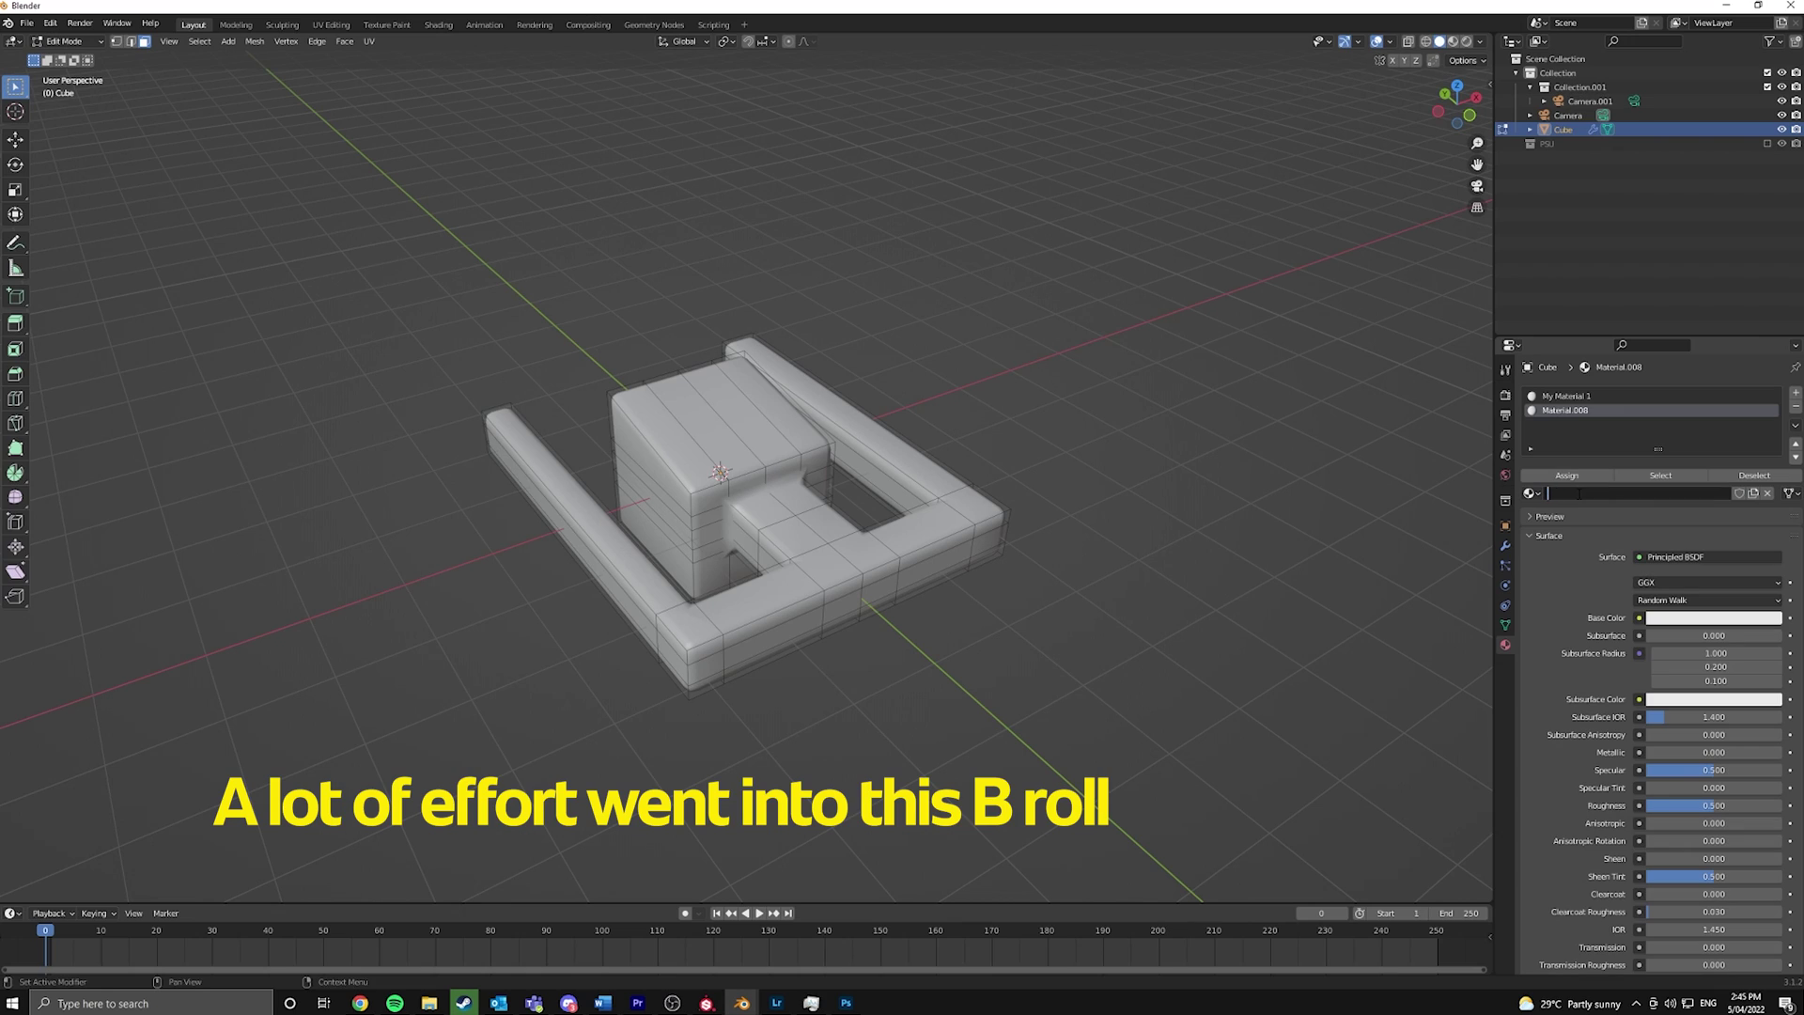
text(My Material 2)
key(Return)
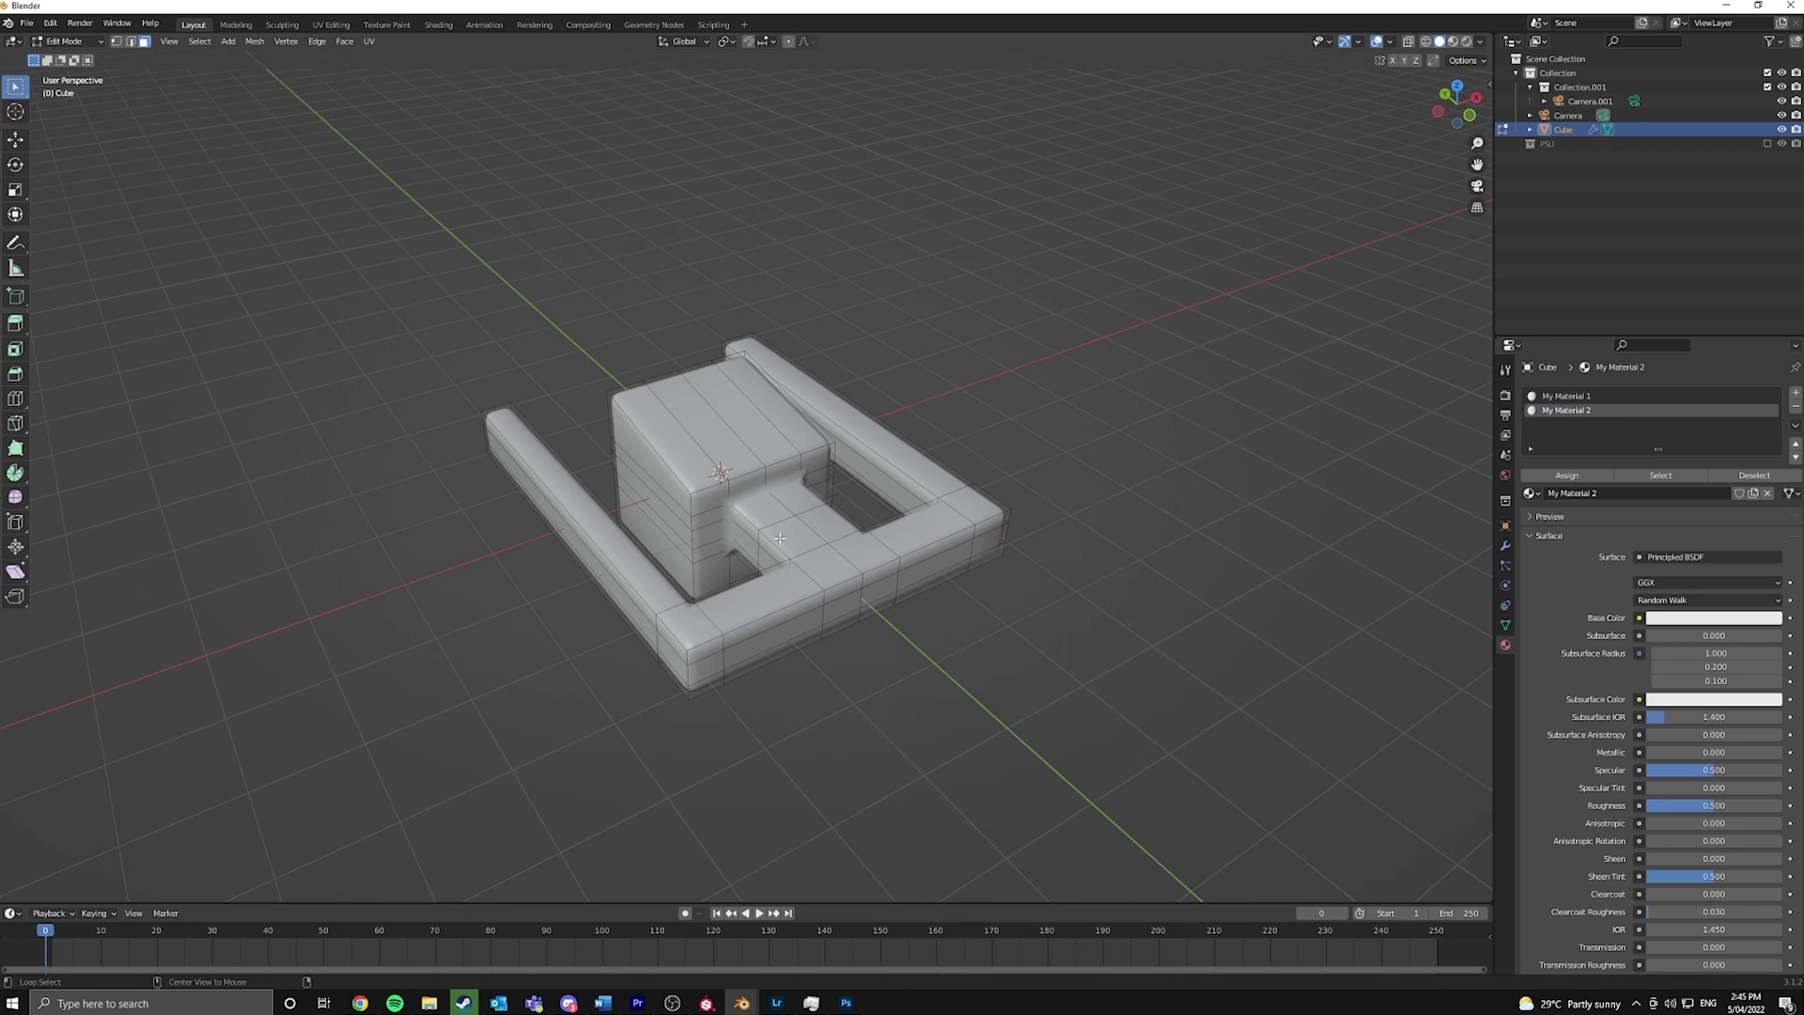
Give the side and front bar loops a third material, My Material 3, and move the fabric ColorRamp stop to 0.336.
alt+click(564, 507)
alt+shift+click(874, 414)
click(1795, 393)
alt+click(770, 620)
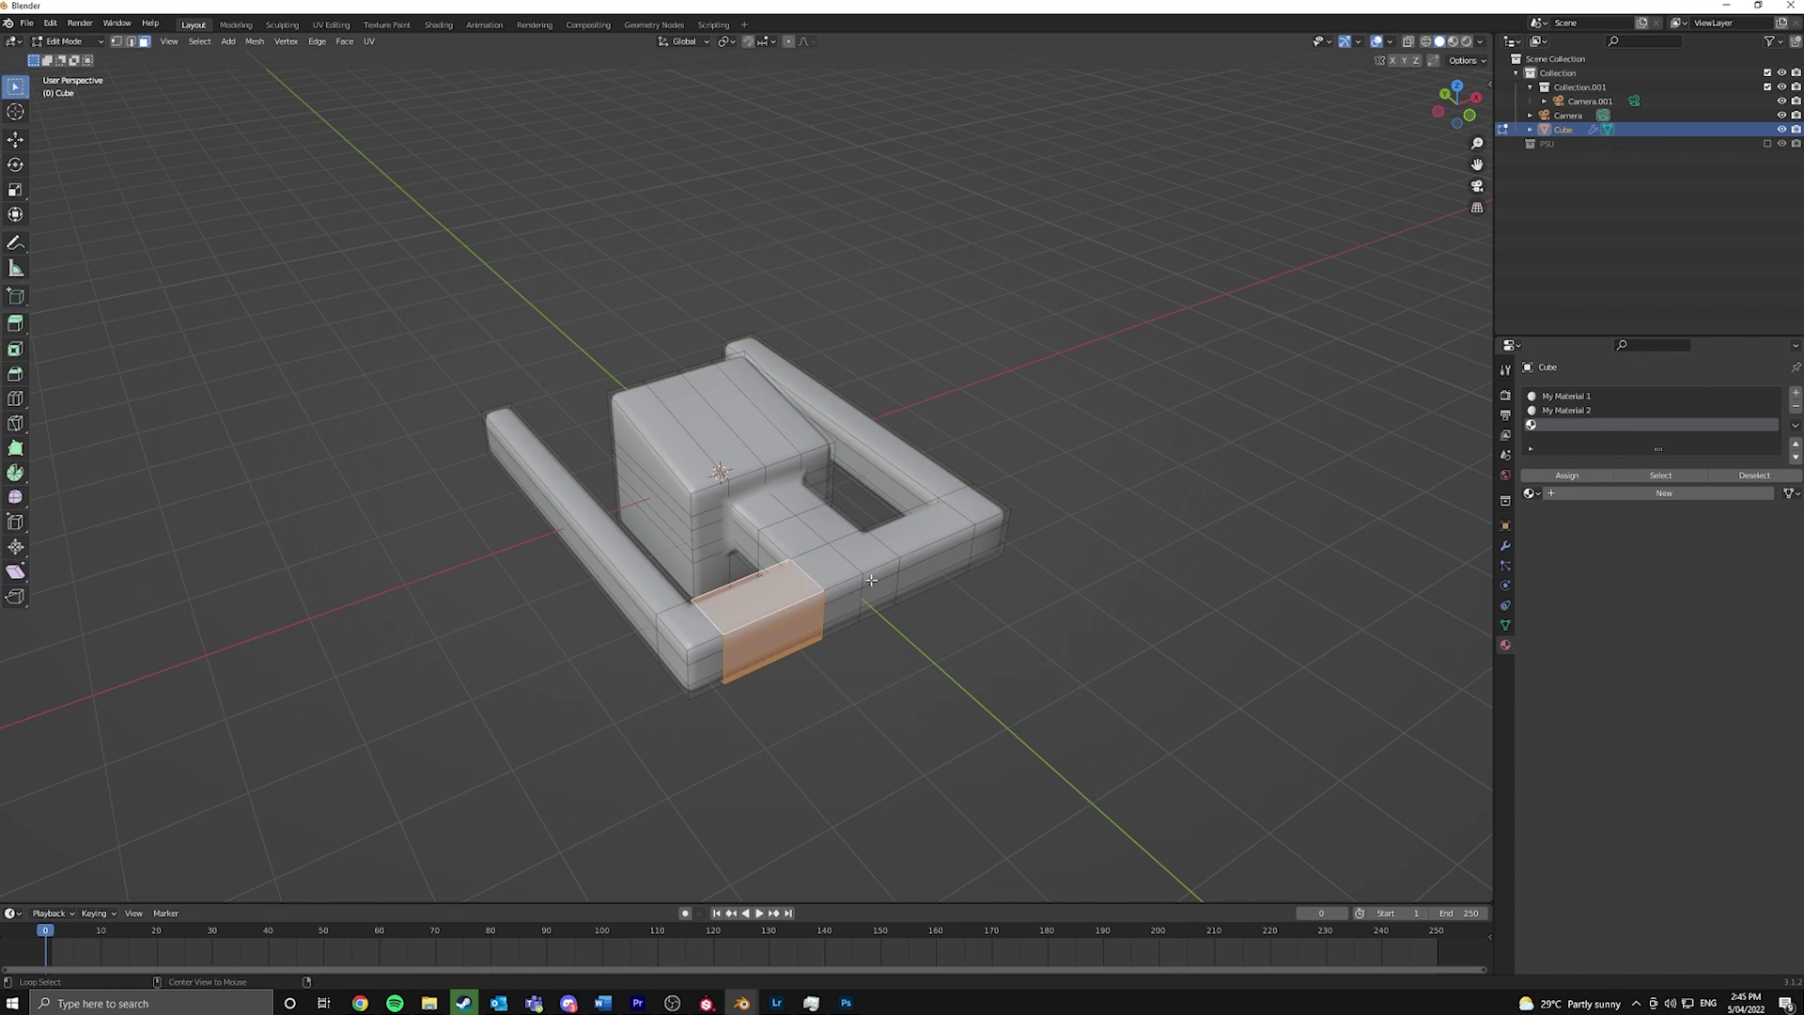
alt+shift+click(930, 554)
click(1663, 493)
double_click(1578, 493)
text(My Material)
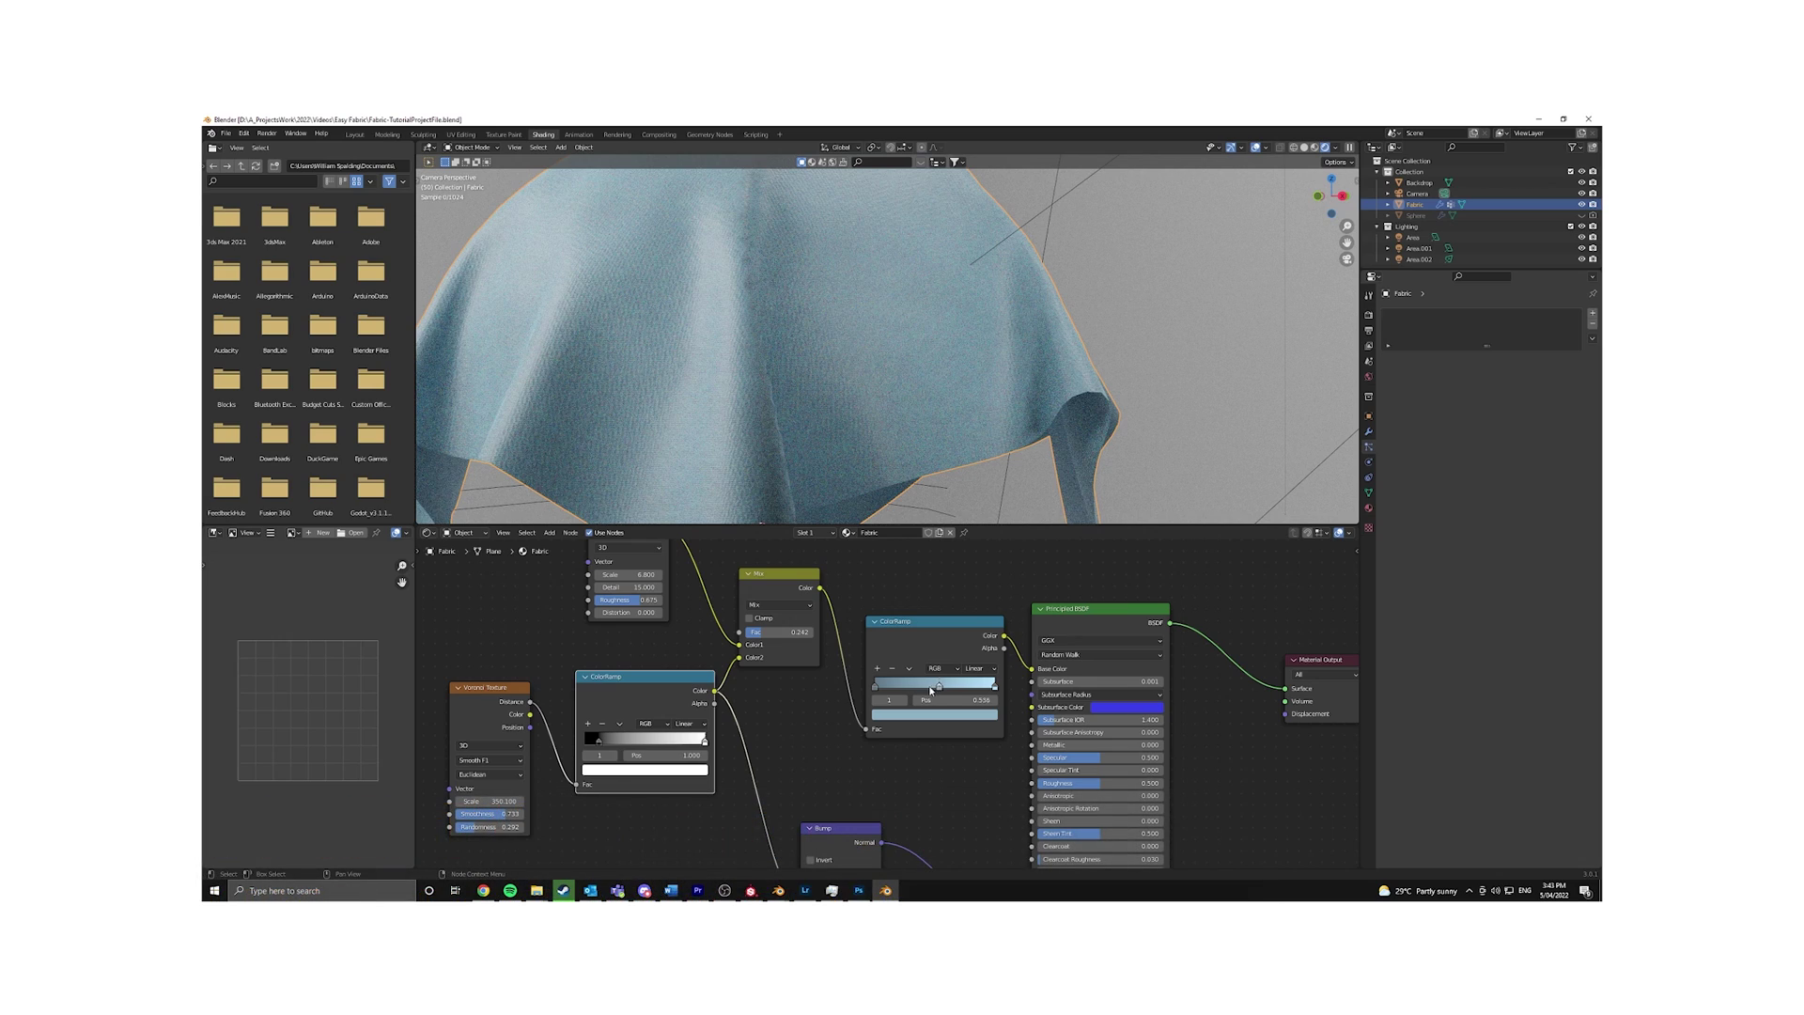
drag(935, 689, 907, 690)
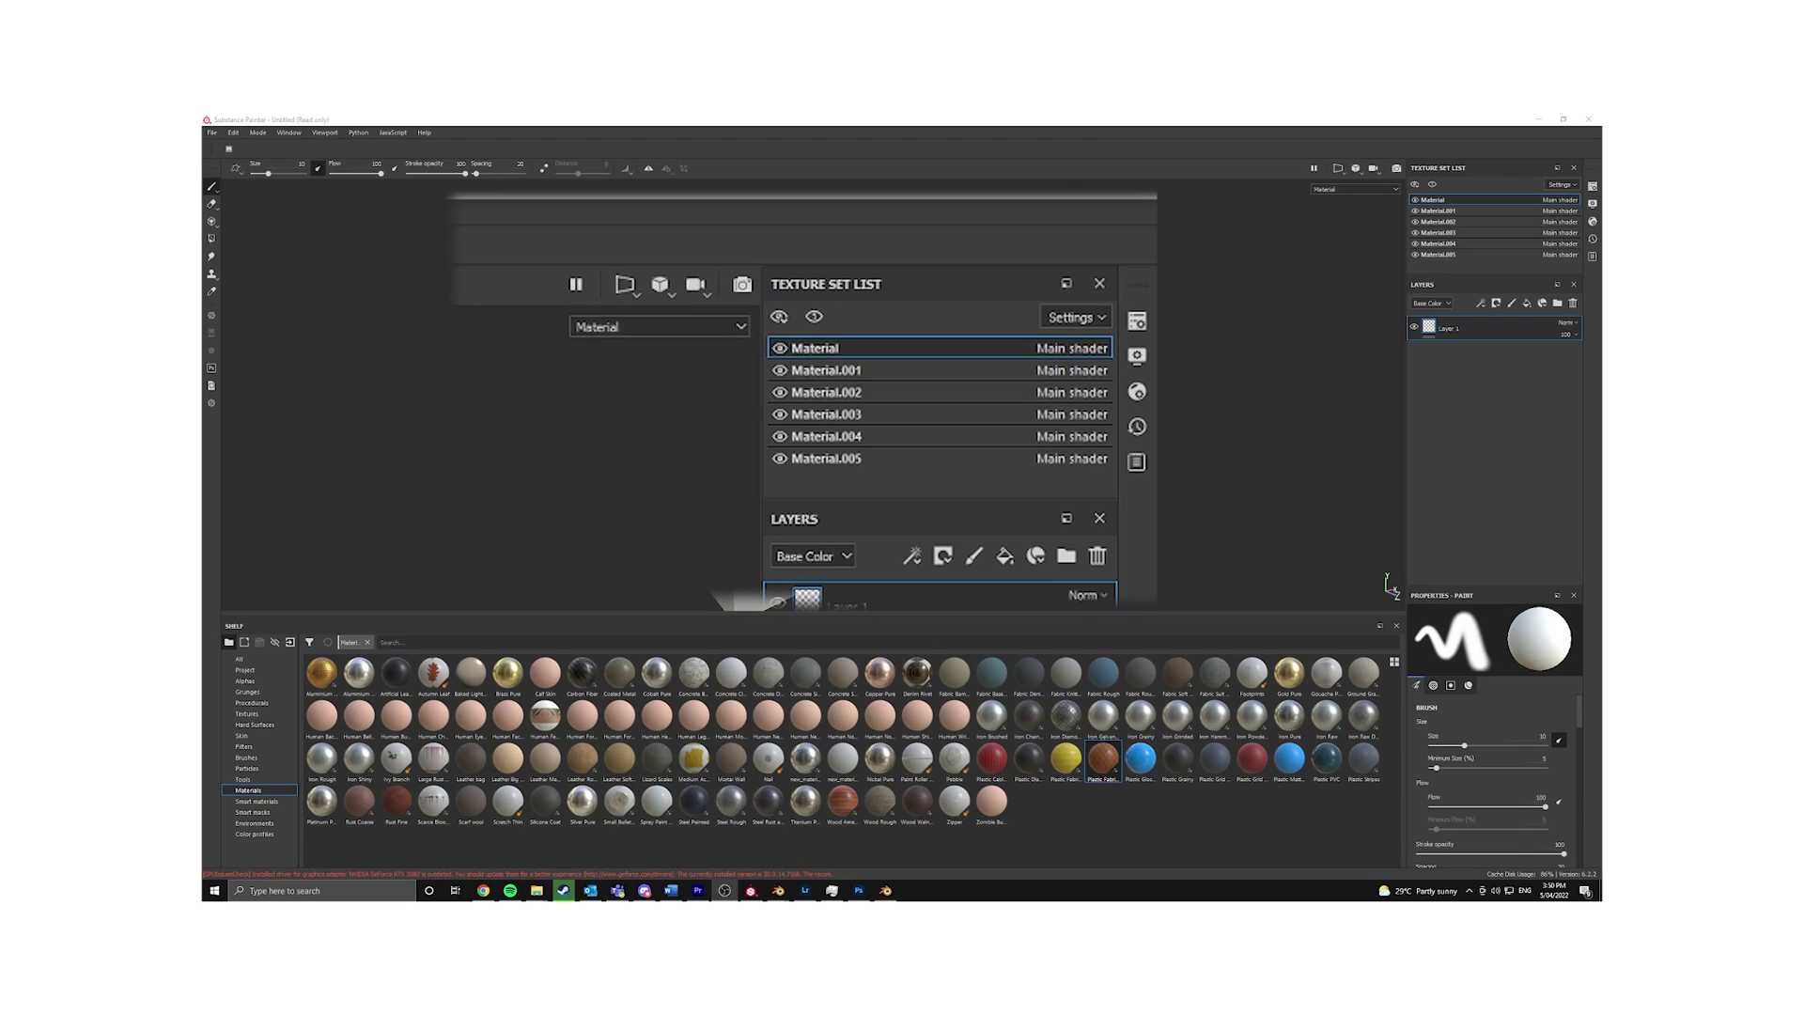
click(1438, 212)
Step through texture sets Material.002, Material.003 and Material.004 to Material.005.
click(1438, 222)
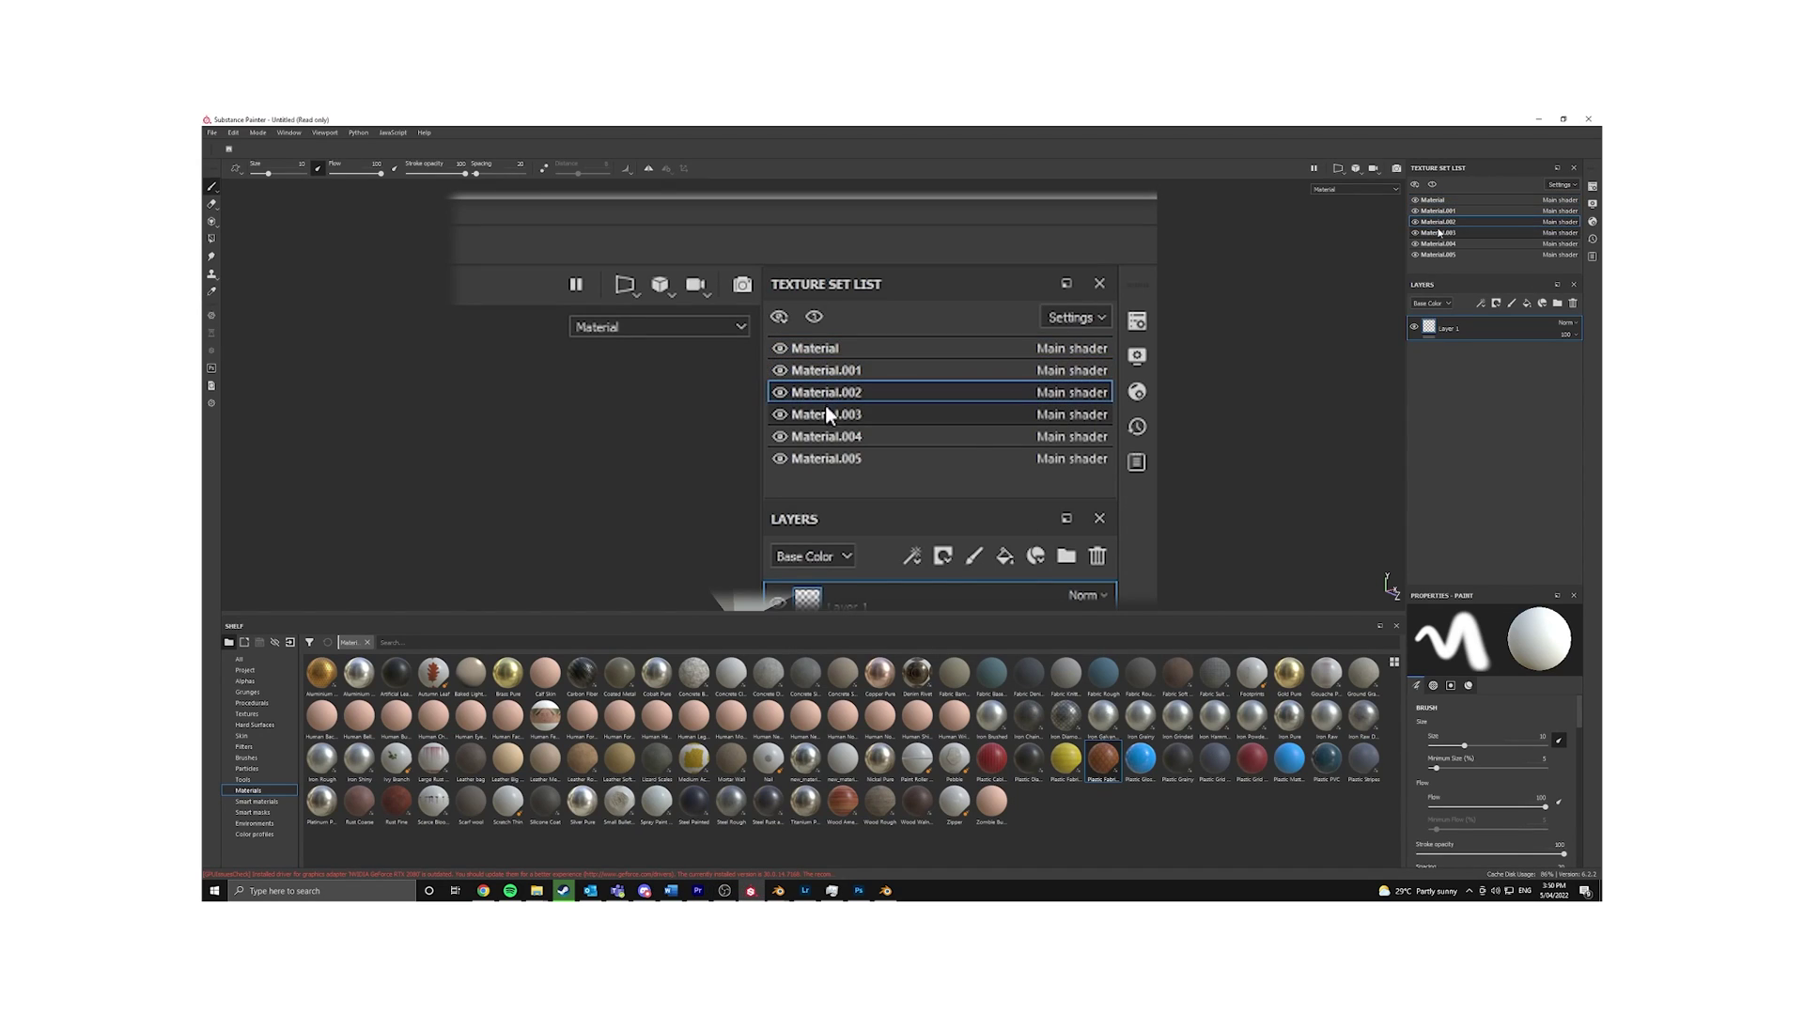
click(1438, 233)
click(1439, 243)
click(1438, 254)
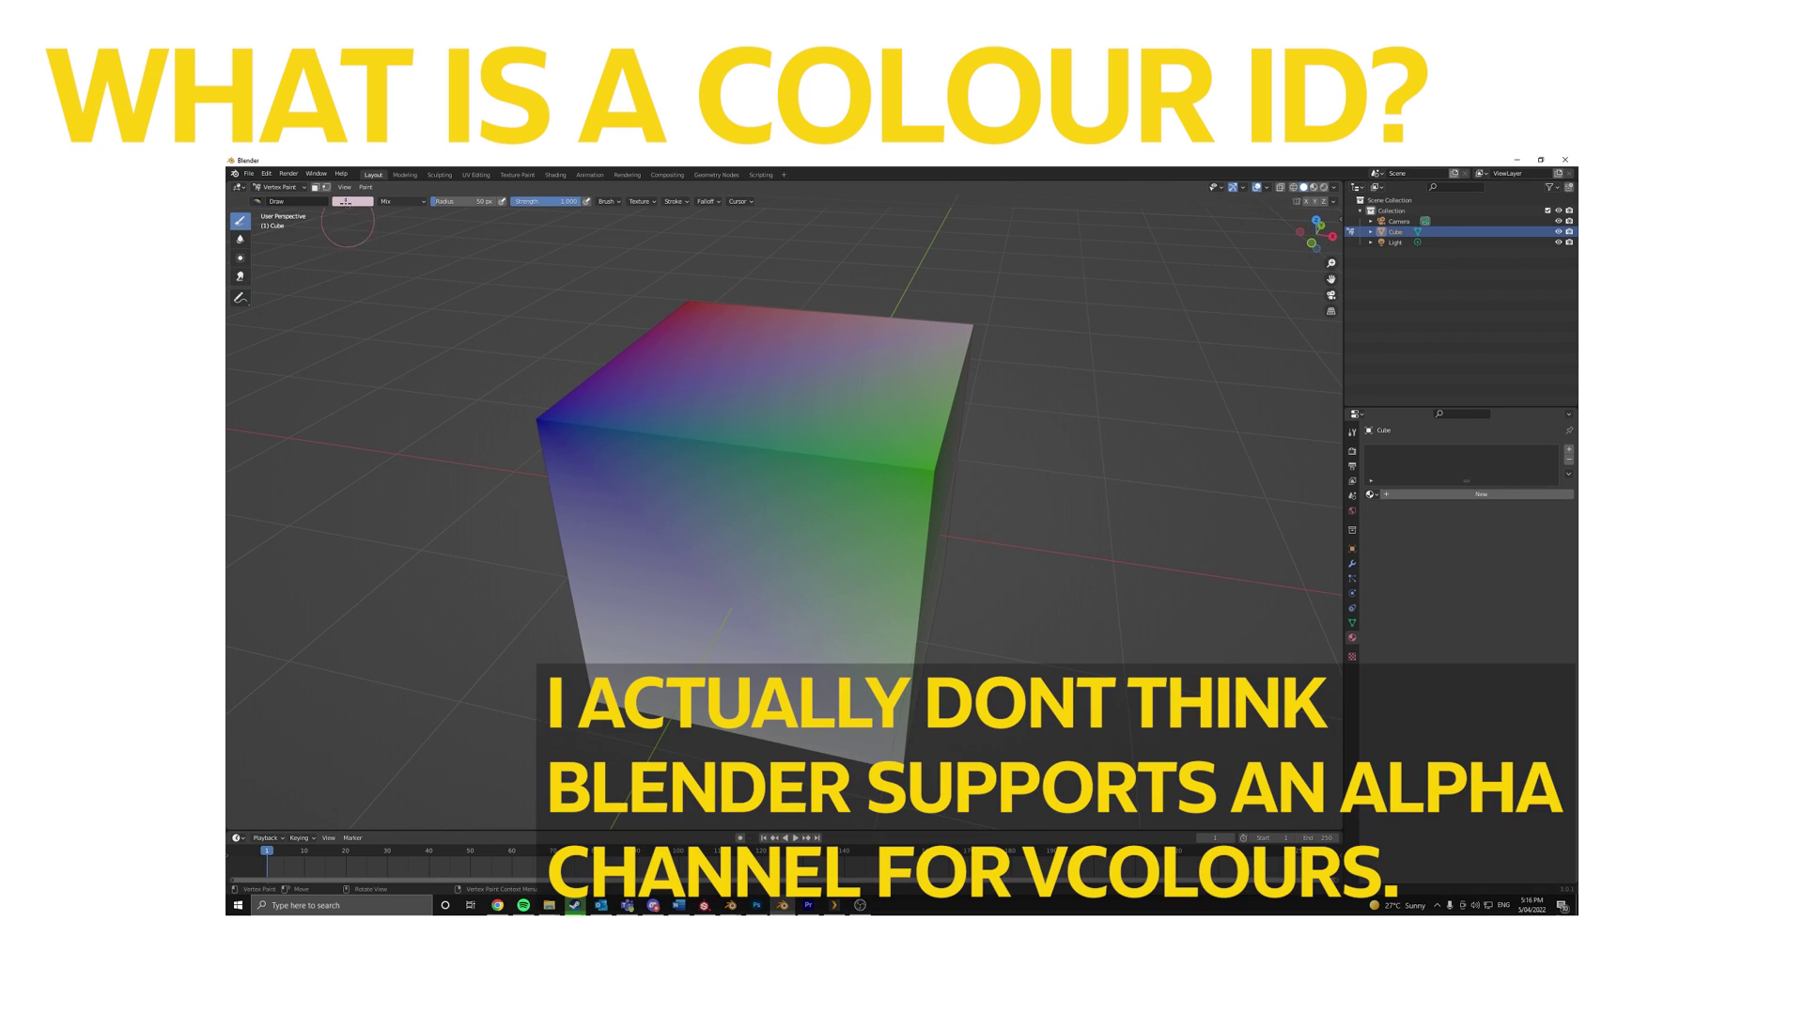
Make the green paint colour more saturated and orbit to view the cube's painted faces.
click(353, 202)
drag(376, 327, 391, 327)
middle_drag(929, 764, 771, 555)
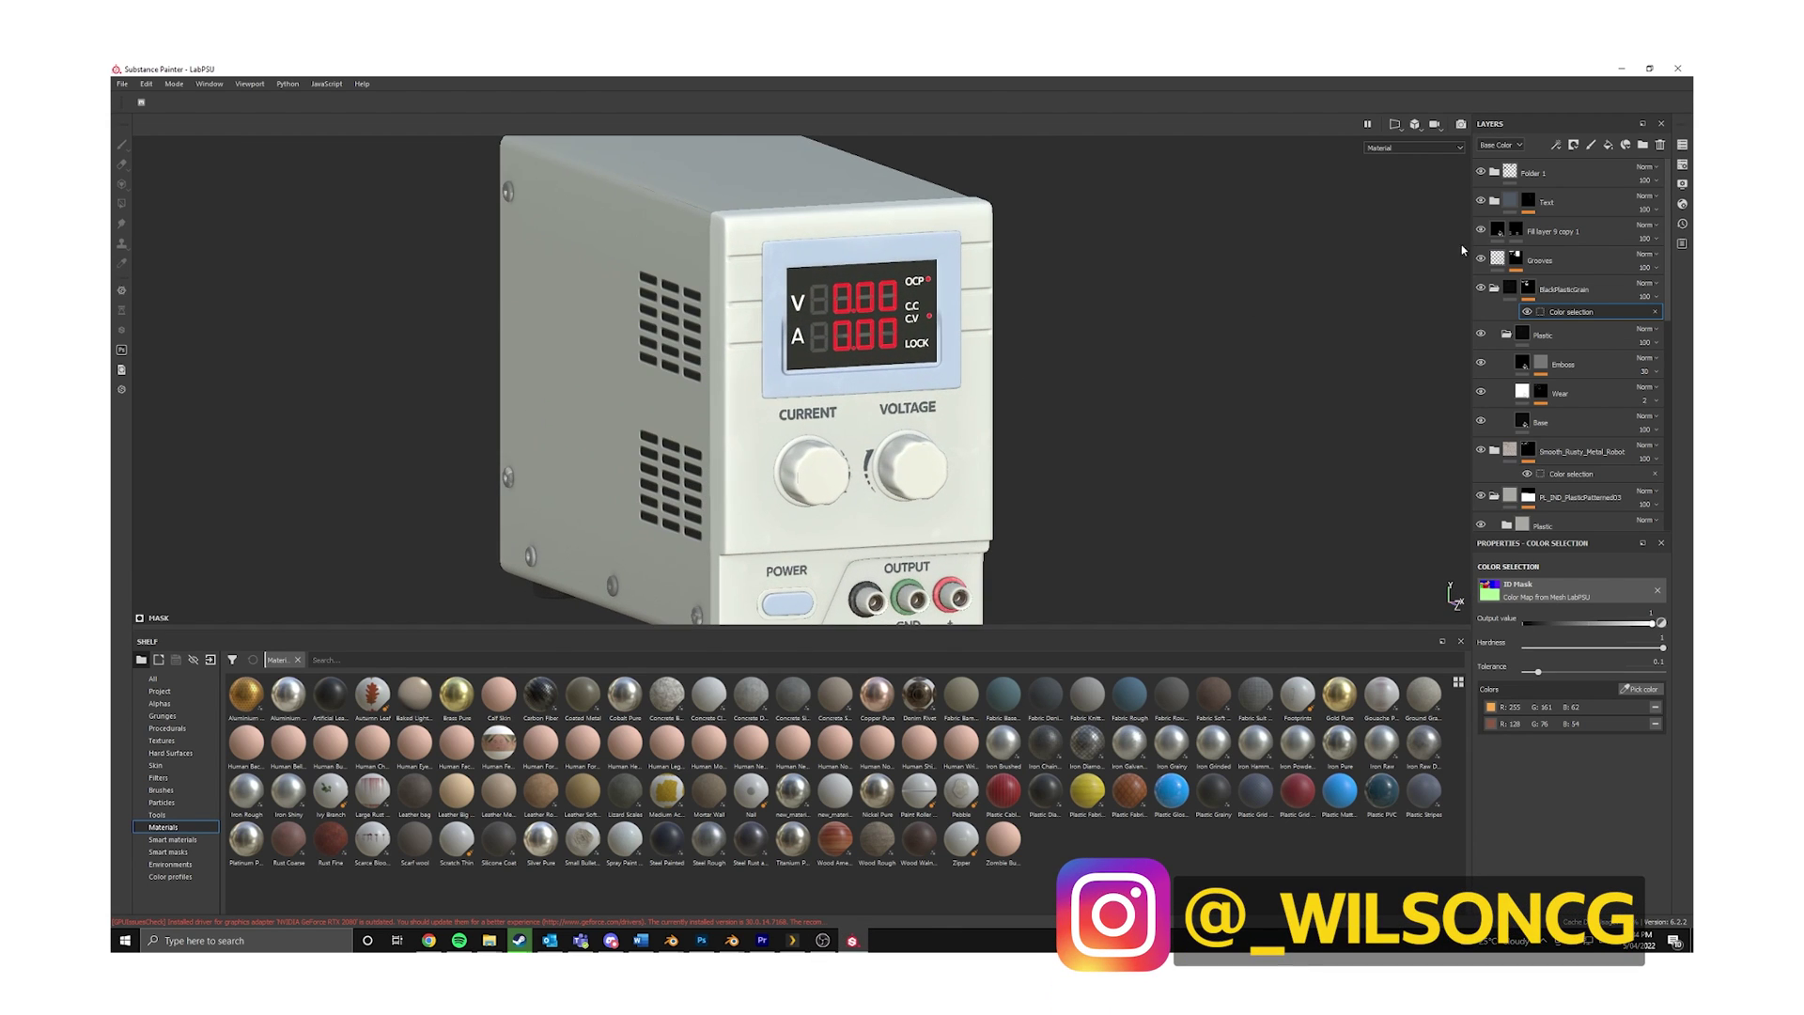
Switch the viewport display channel to ID and turn the power supply to a frontal view.
click(1410, 148)
click(1394, 194)
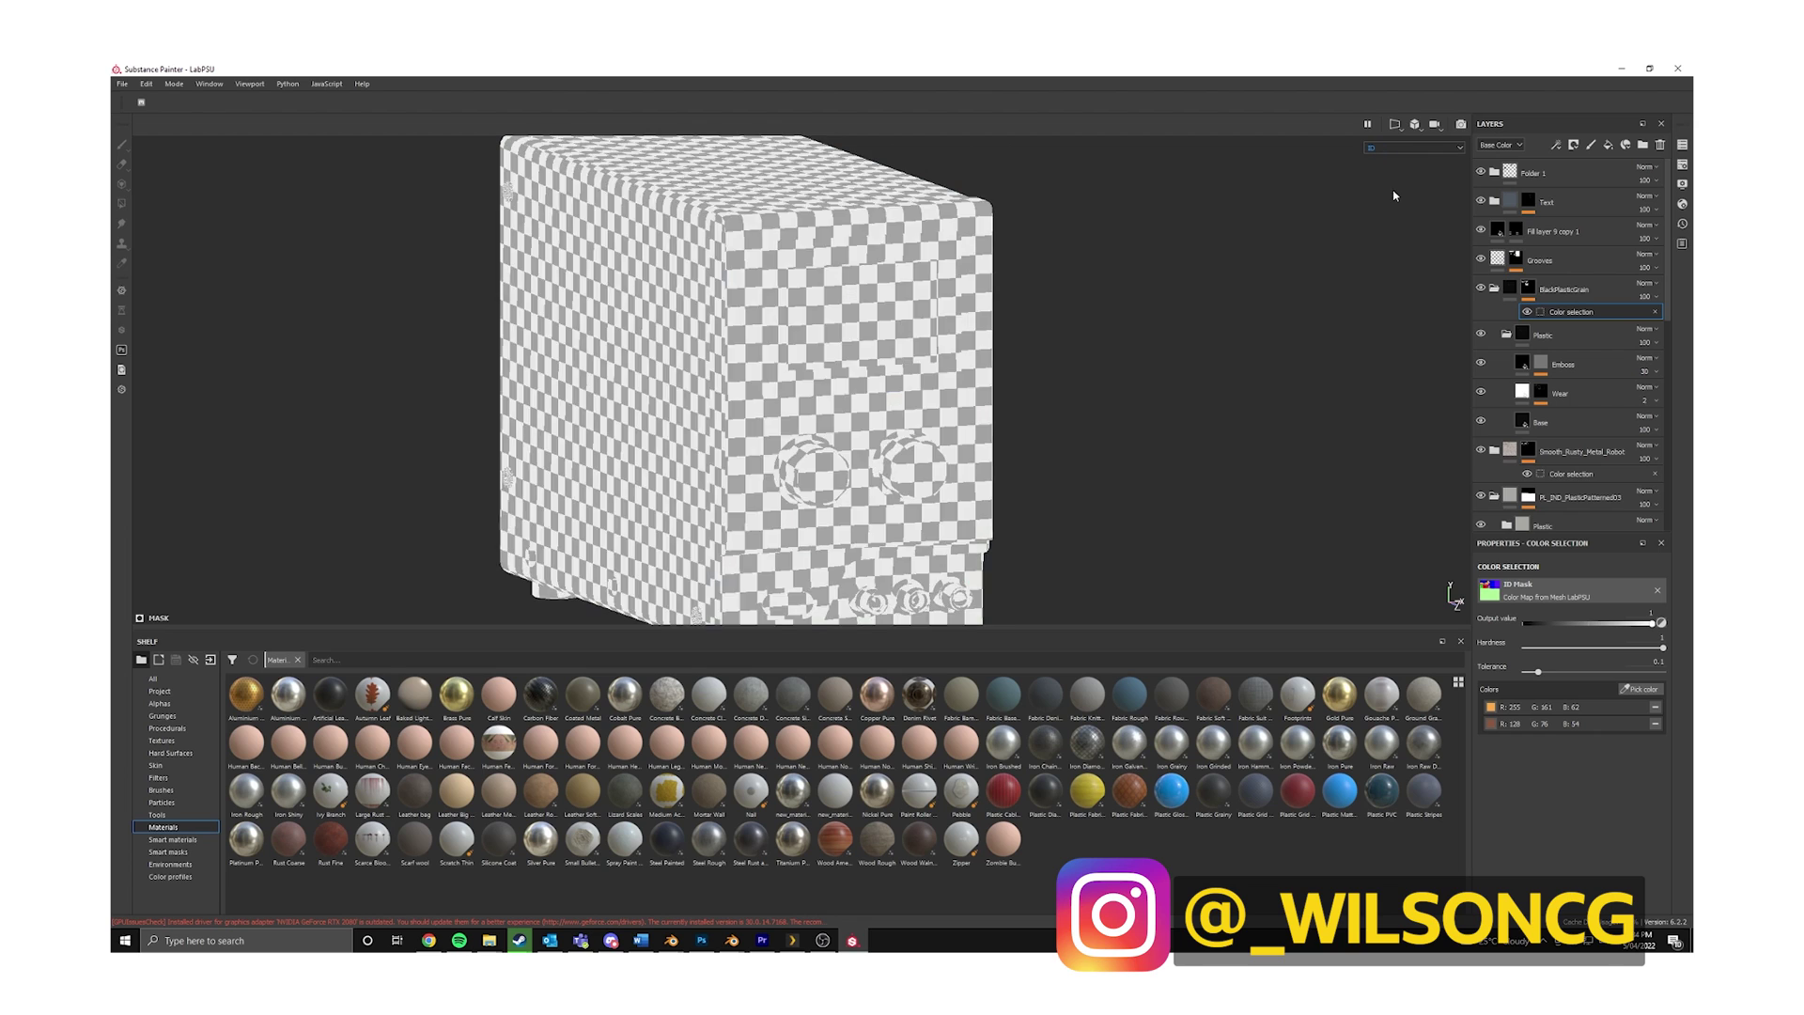
alt+drag(1176, 430, 1079, 419)
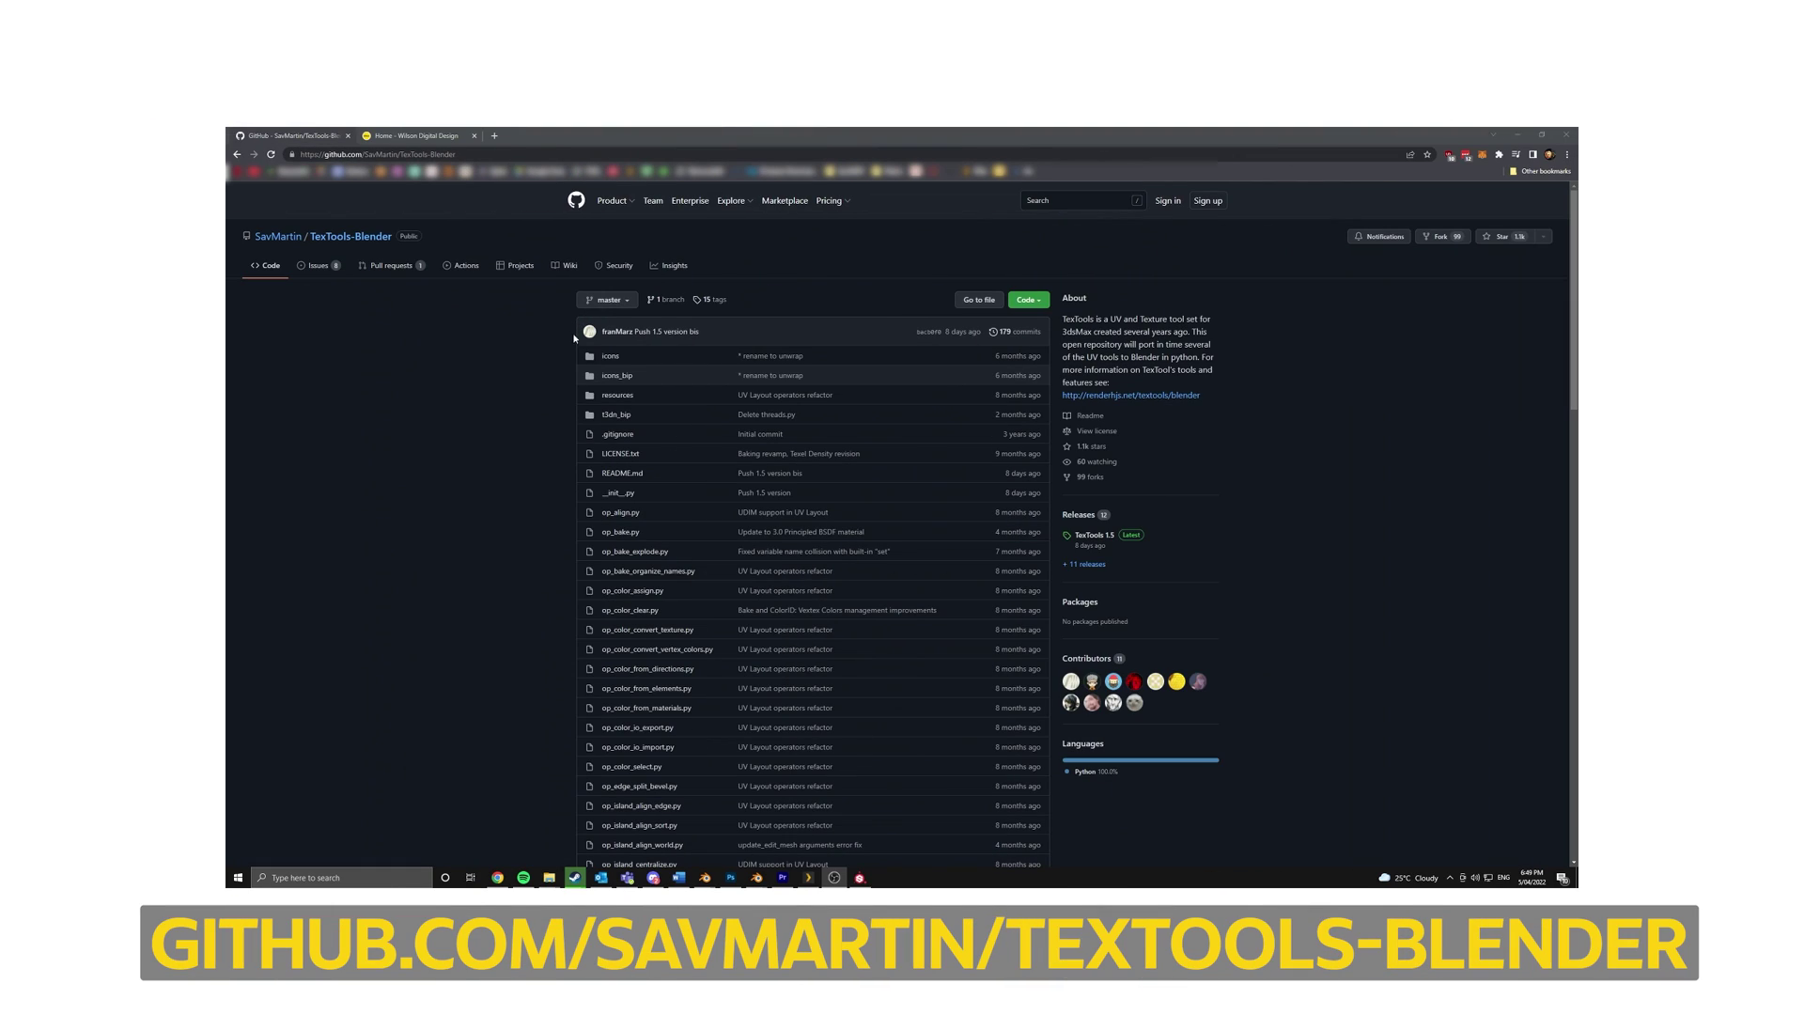
Download the TexTools-Blender repository as a ZIP from the Code menu.
scroll(827, 433, down, 10)
scroll(827, 433, up, 5)
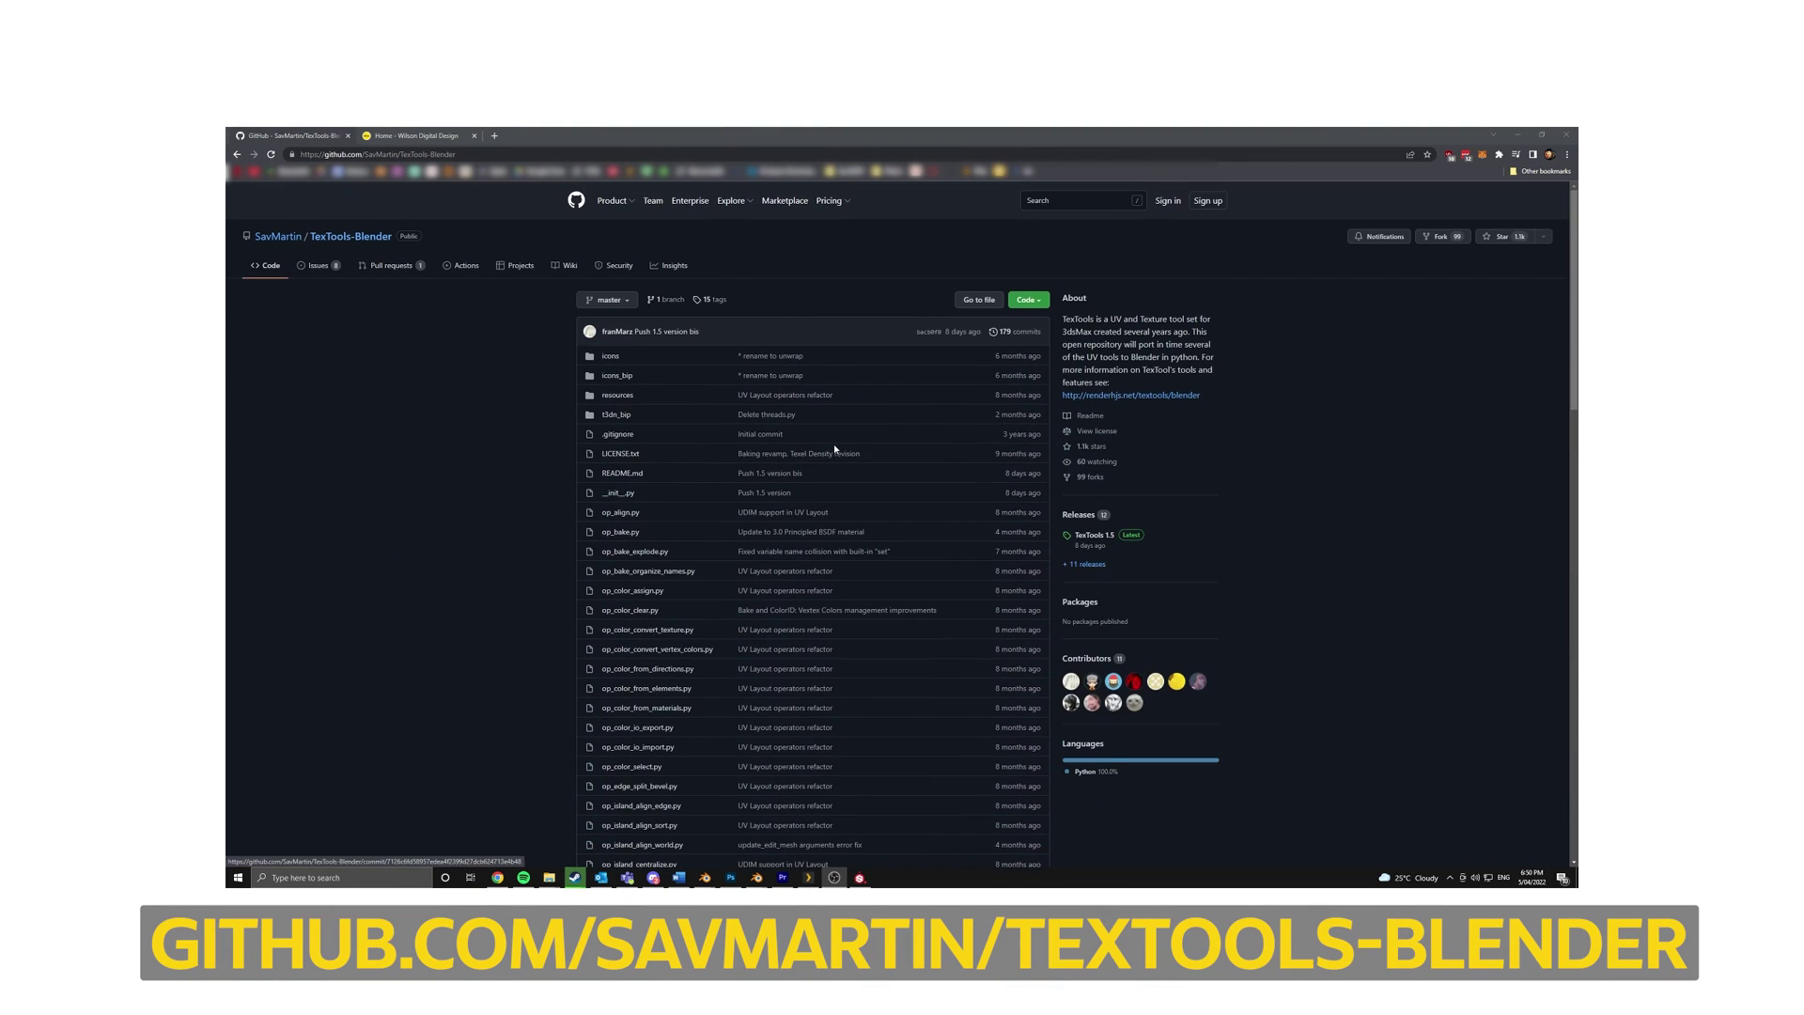
click(1027, 300)
click(900, 433)
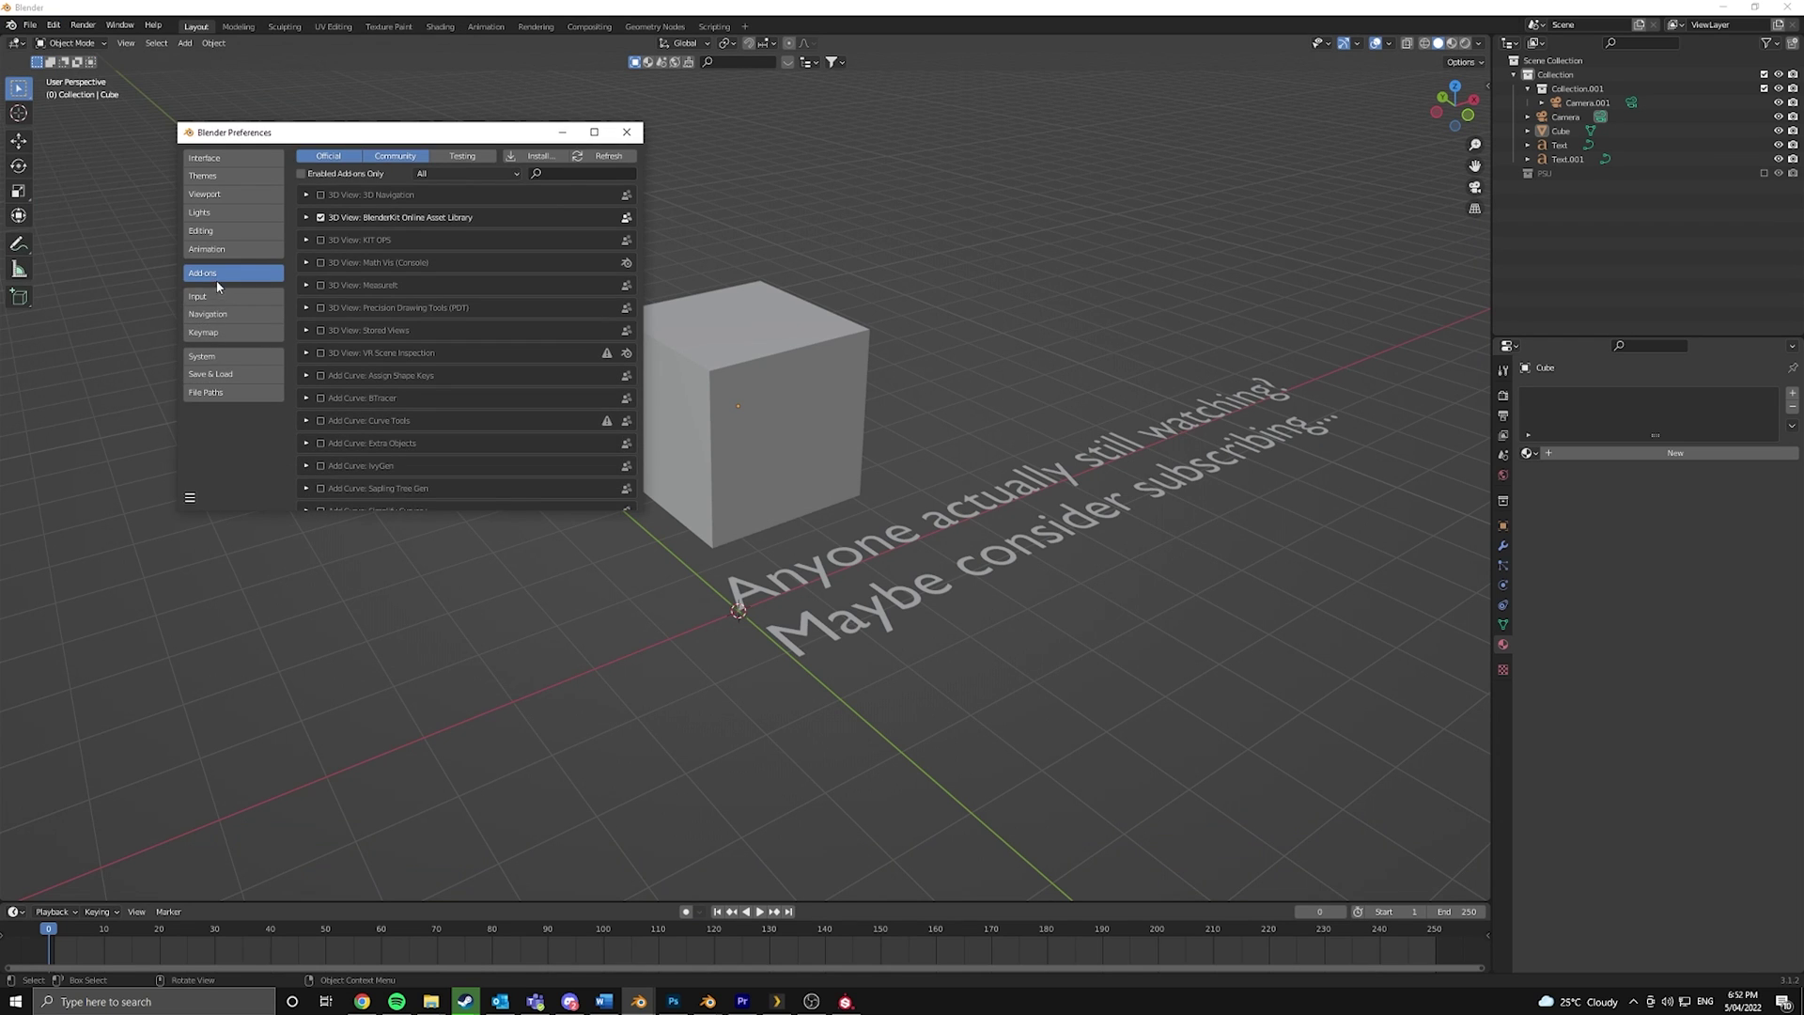
click(535, 156)
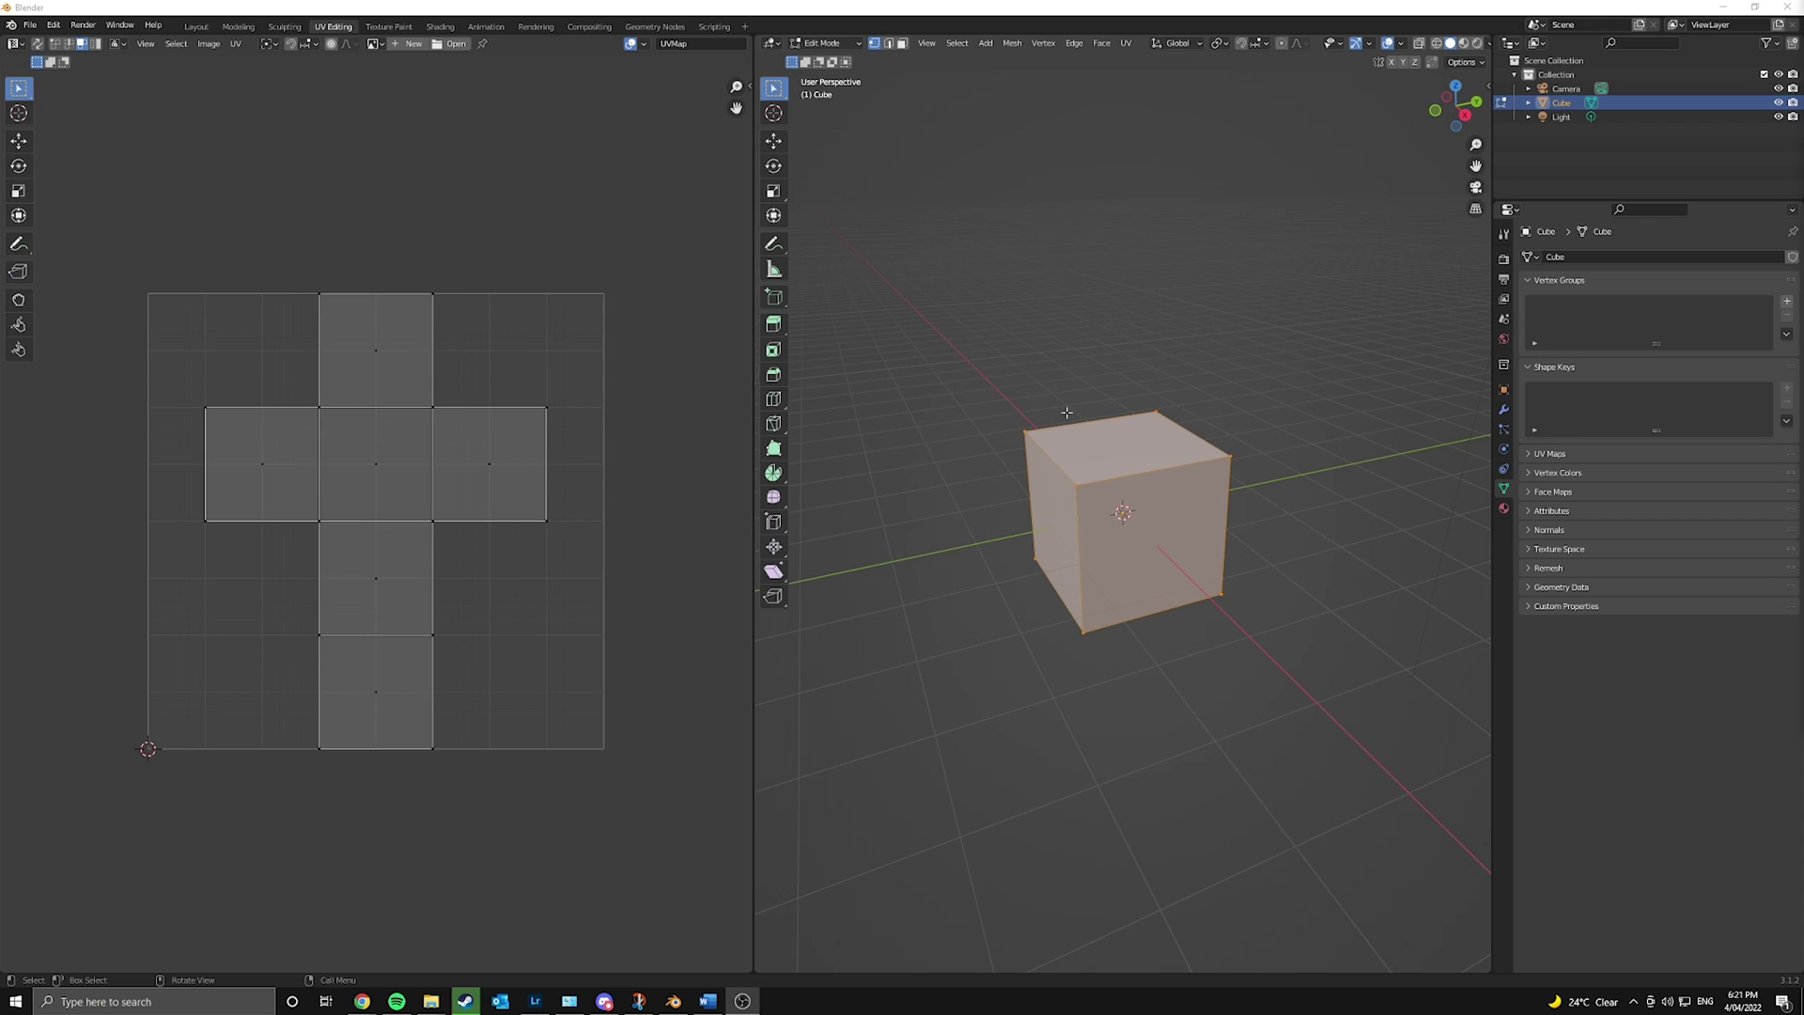
Deselect everything, select only the cube's top face in face mode, and show the TexTools sidebar.
click(1095, 402)
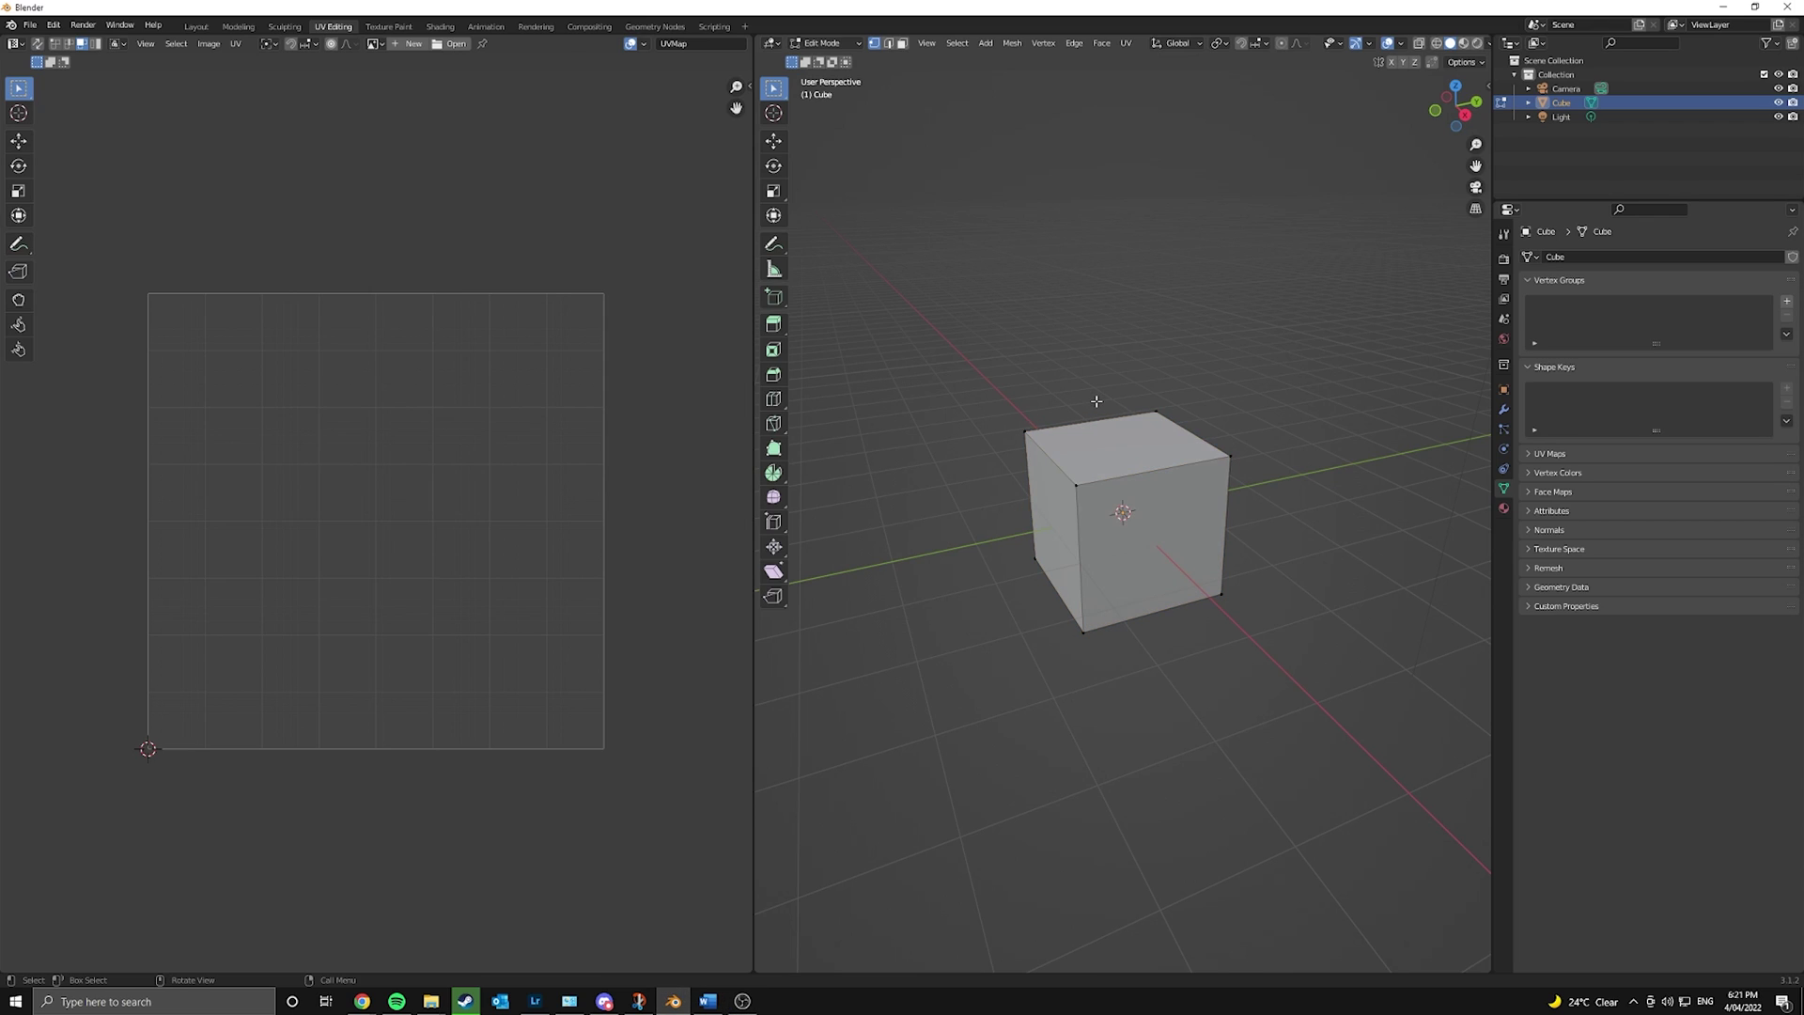
key(3)
click(1125, 443)
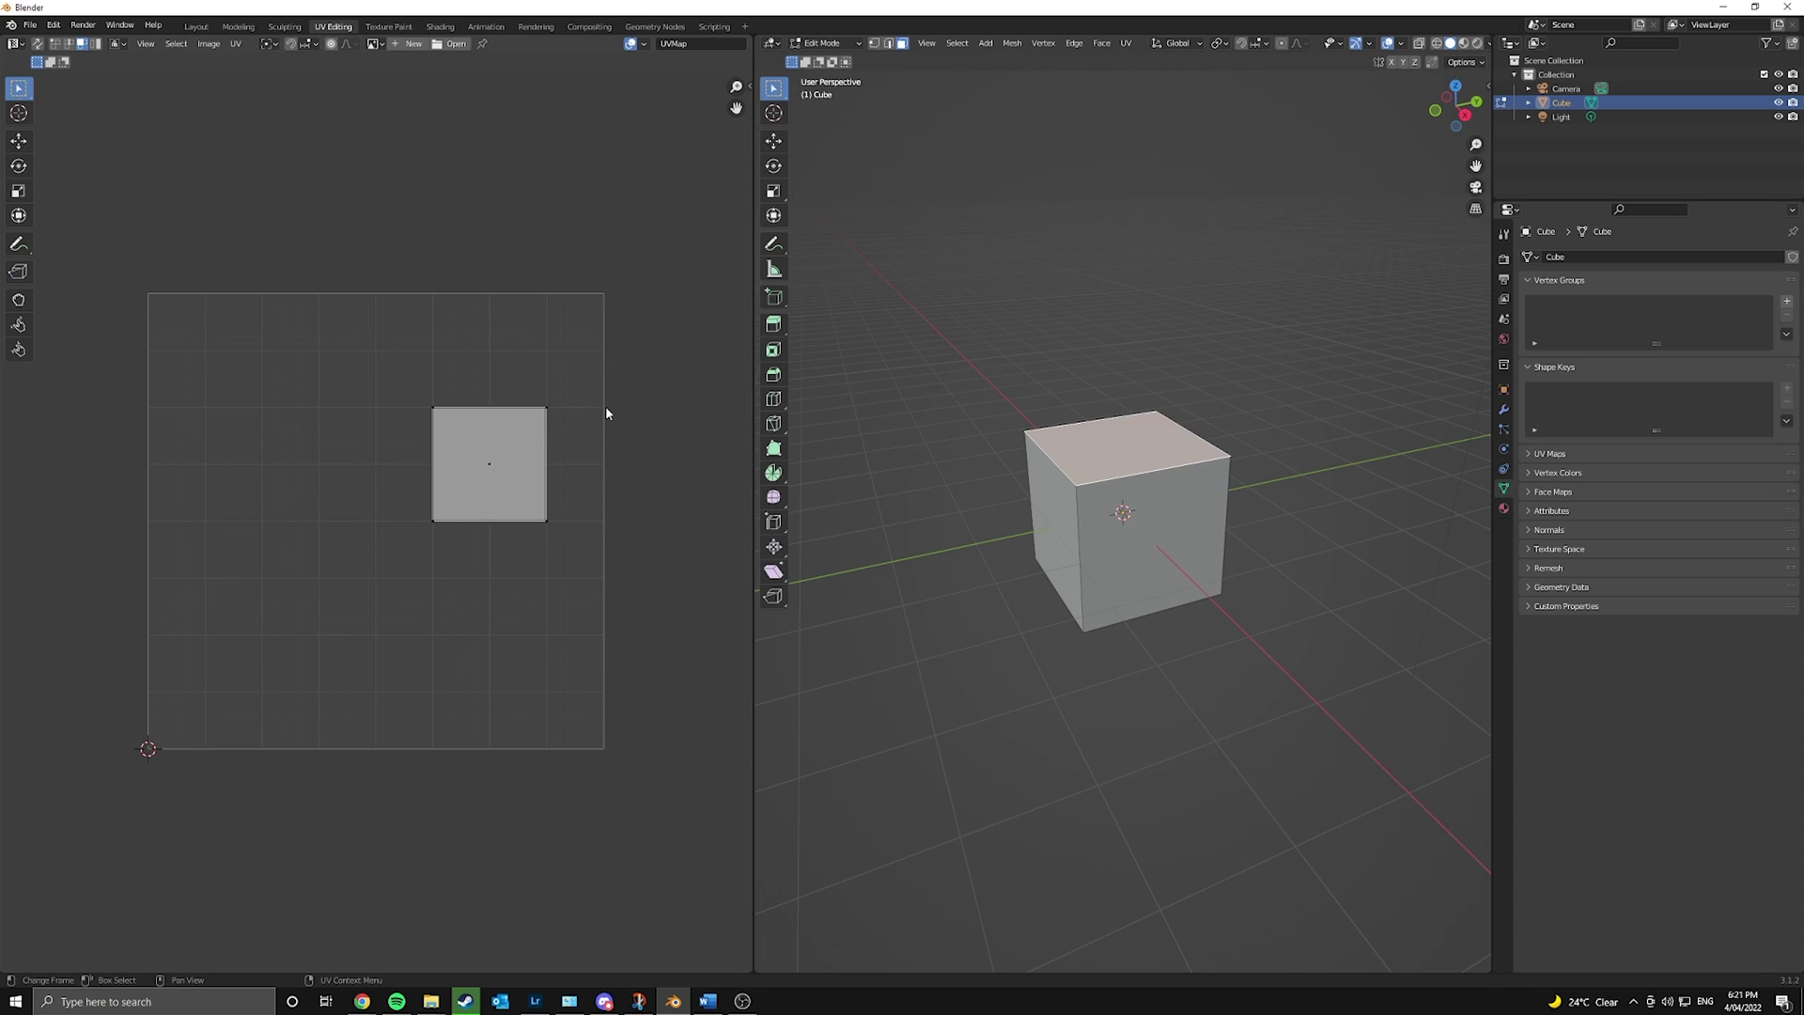
key(n)
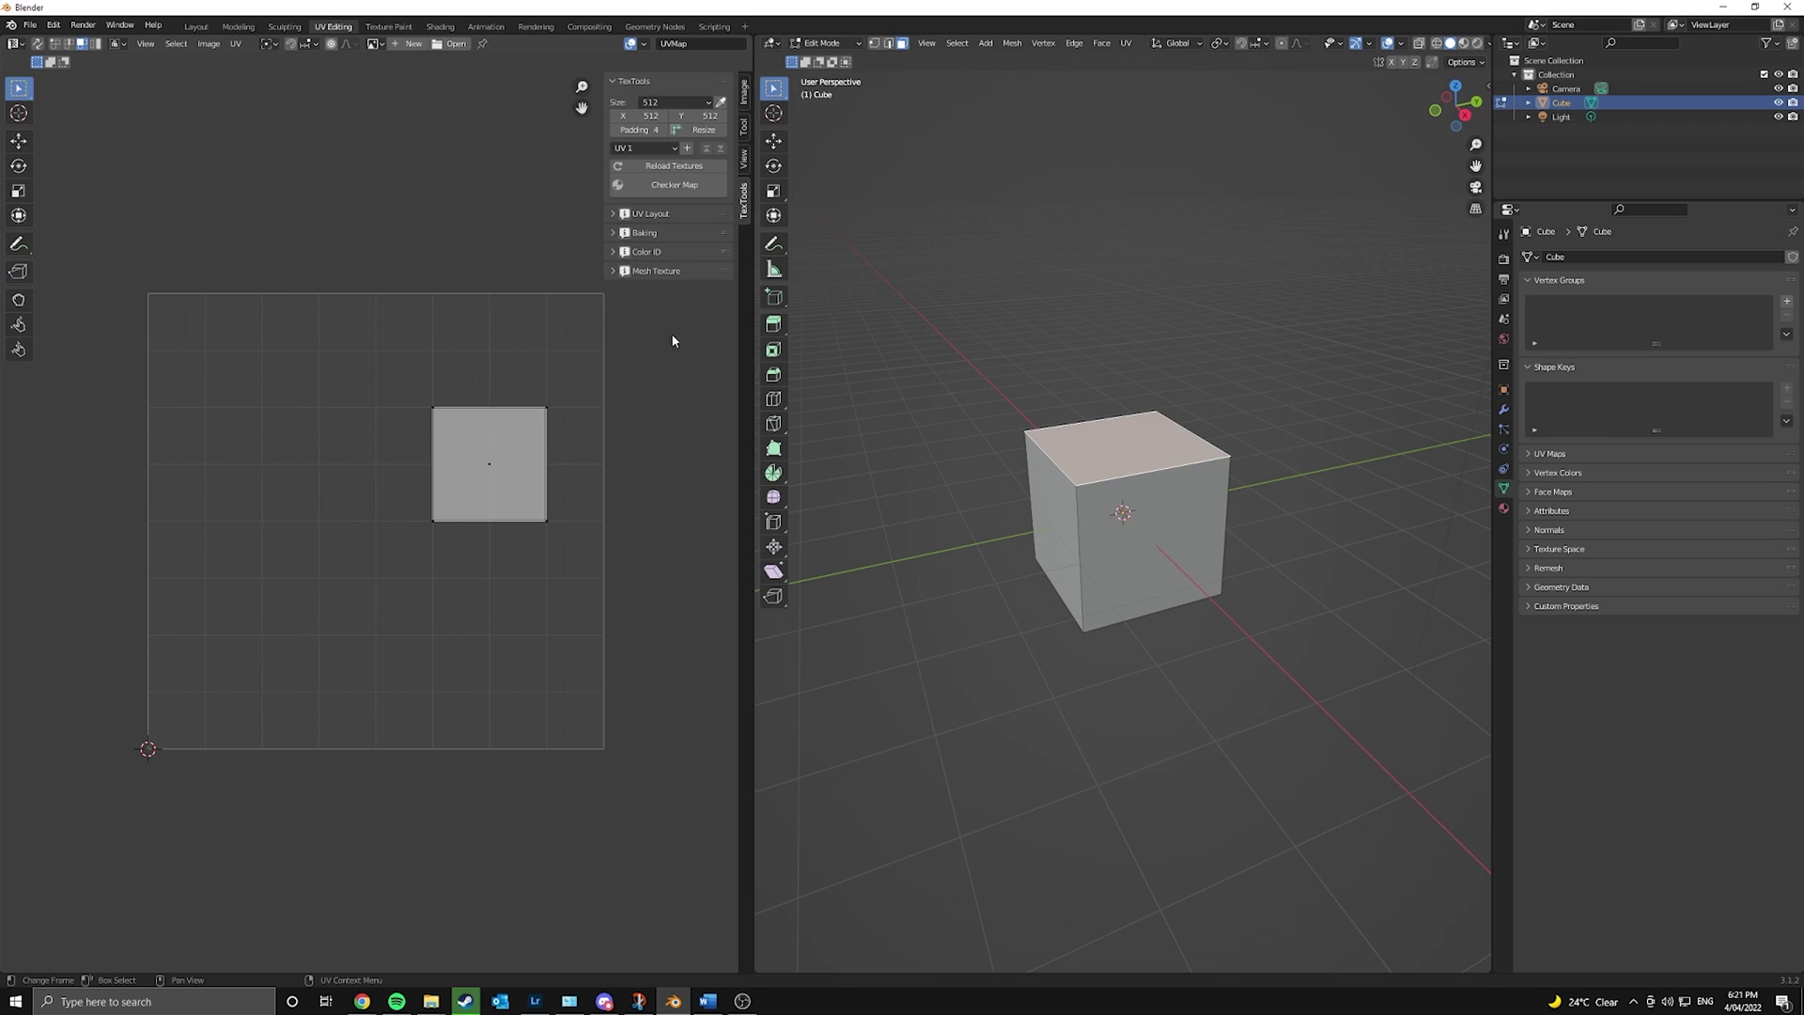
Assign the red Color ID to the whole cube and the blue Color ID to its top face.
click(622, 254)
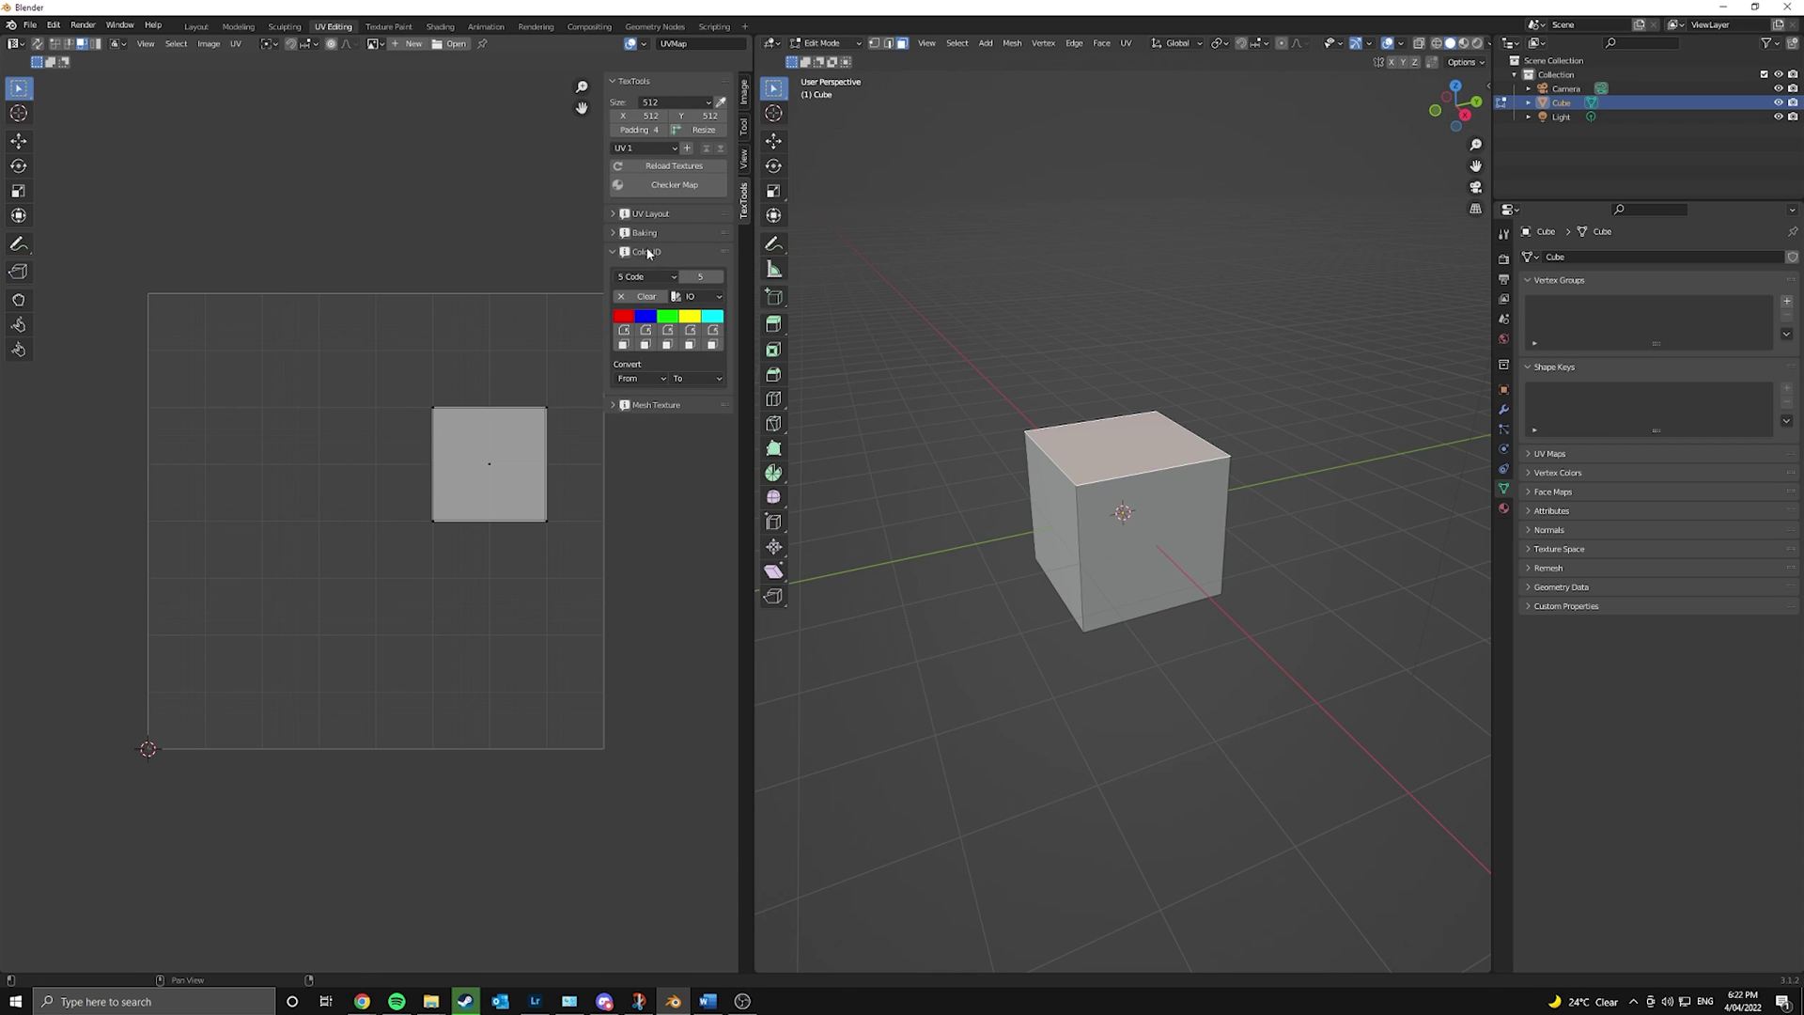
click(622, 331)
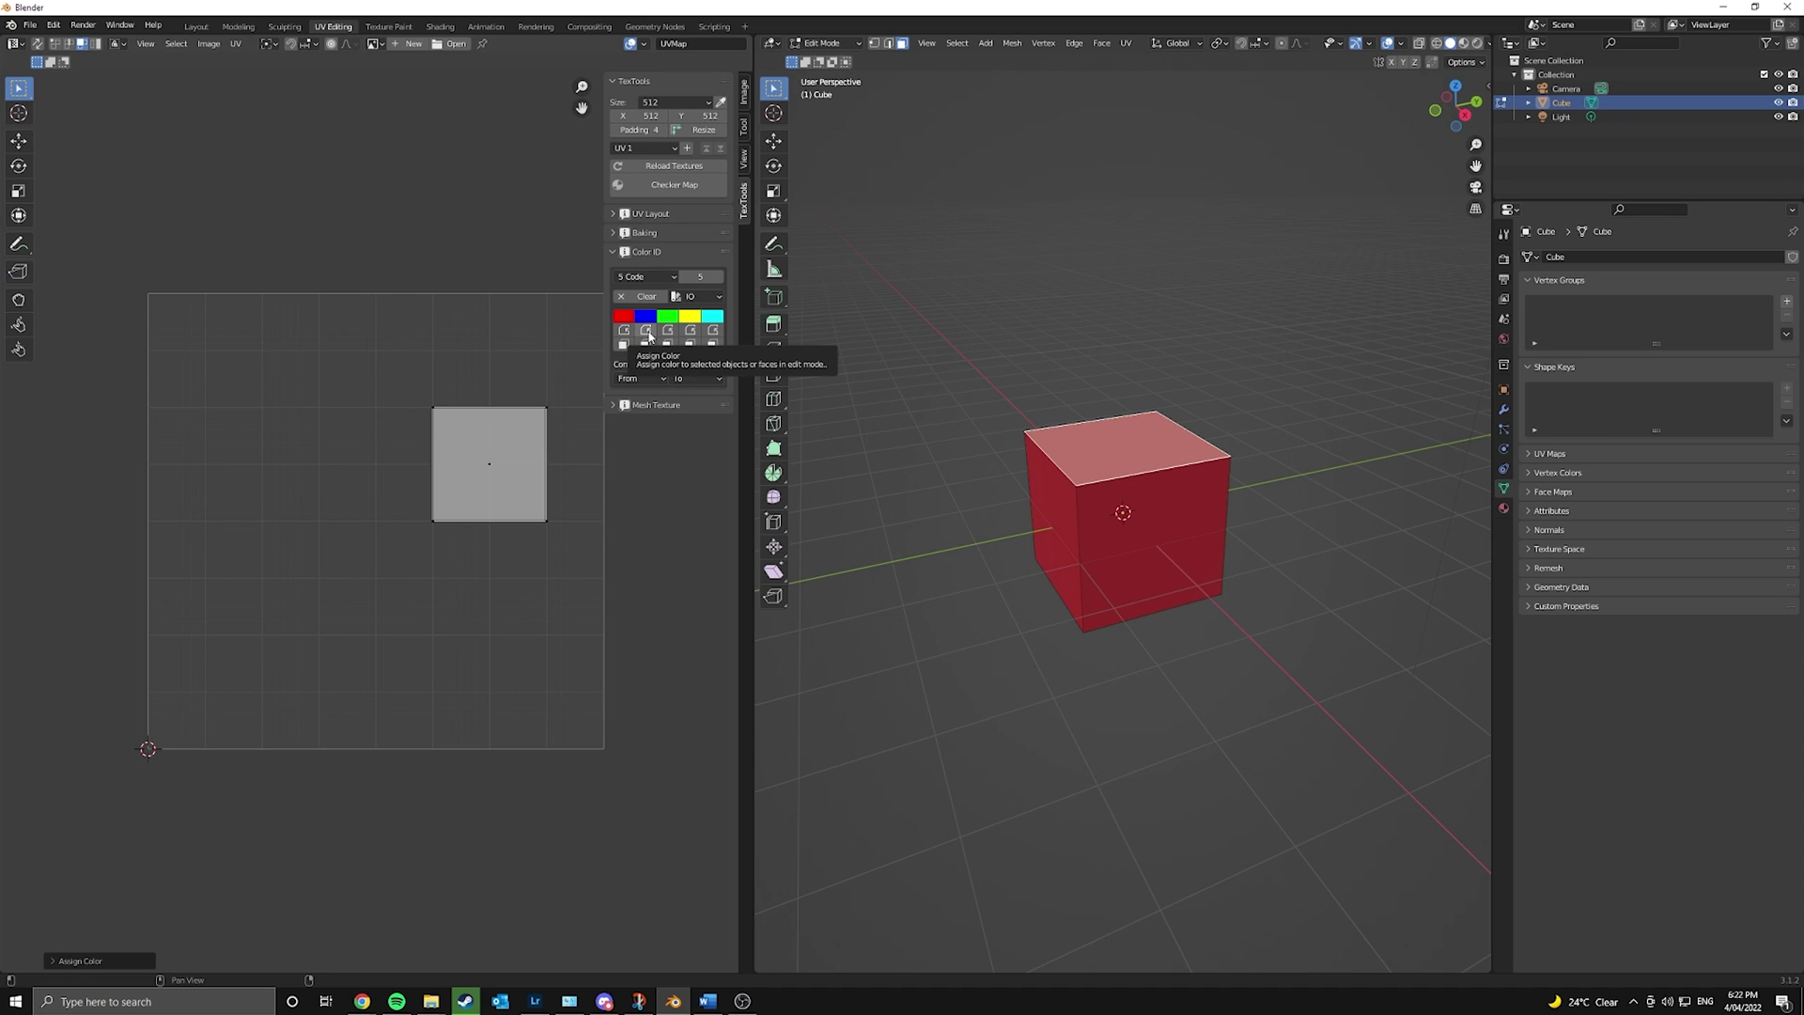
click(649, 336)
Check the material slots for the red TT_color_00 and blue TT_color_01 materials.
scroll(1150, 439, up, 4)
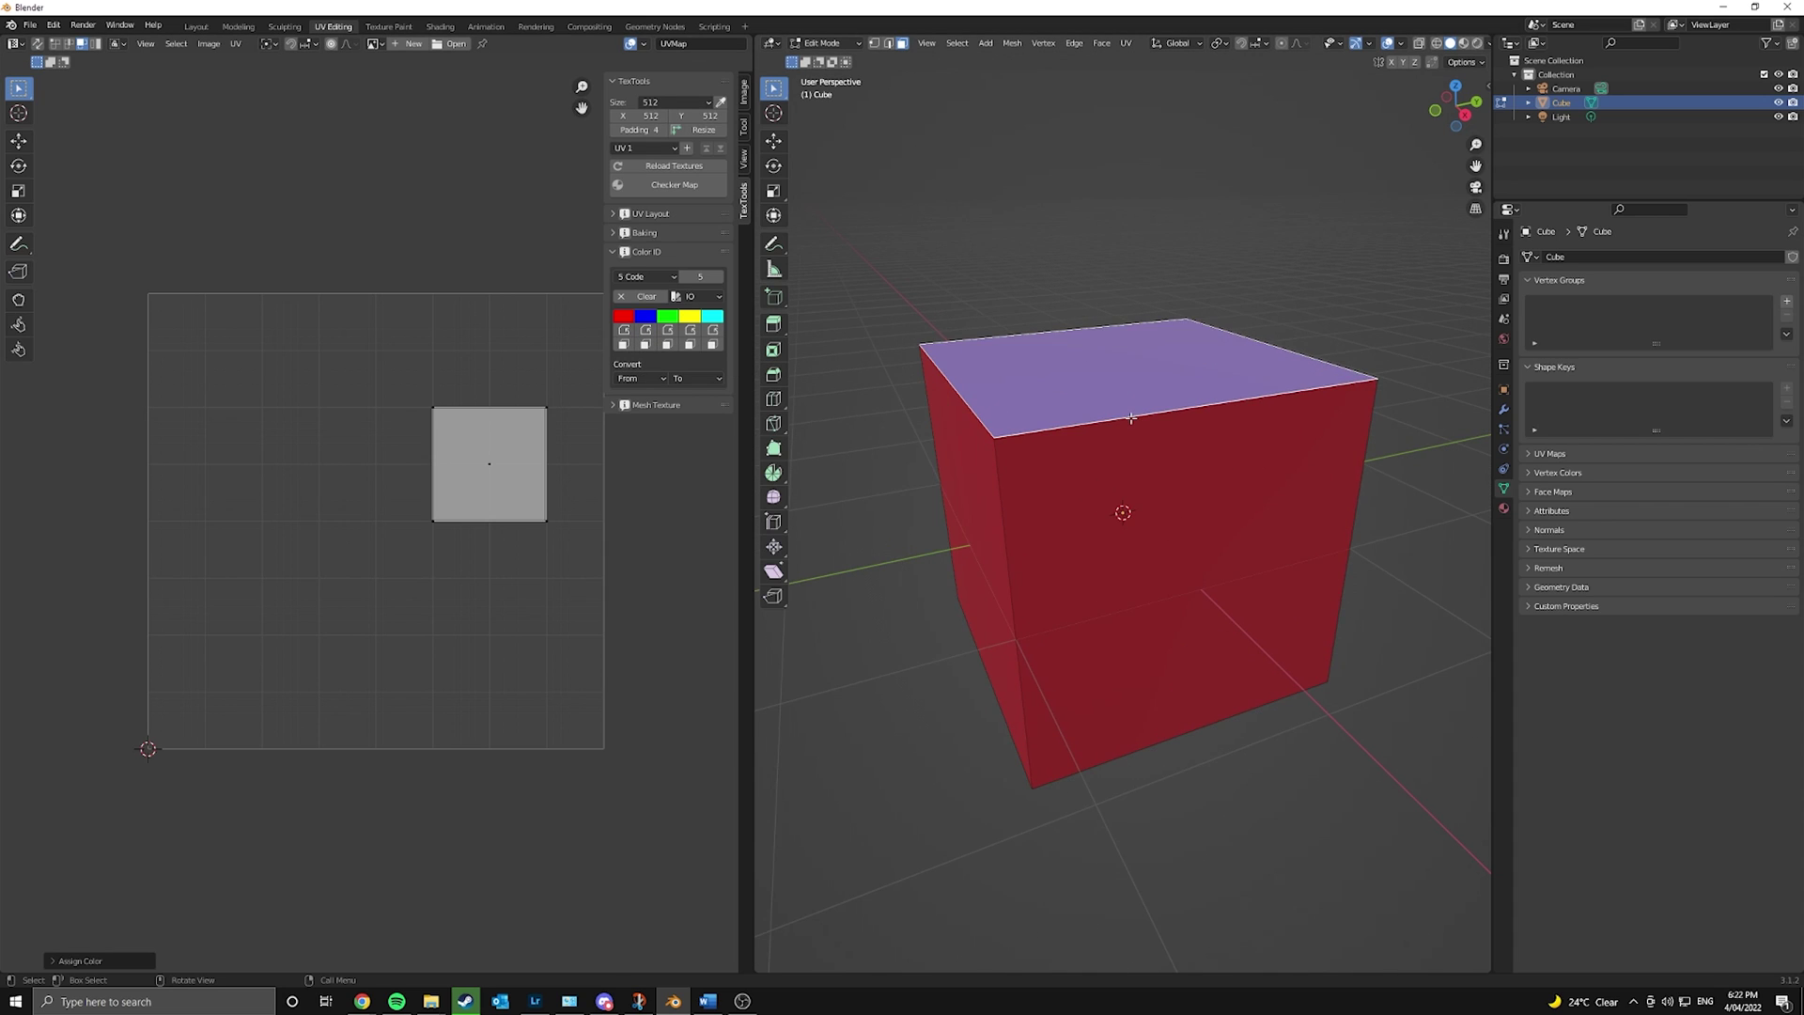
middle_drag(1150, 438, 1160, 495)
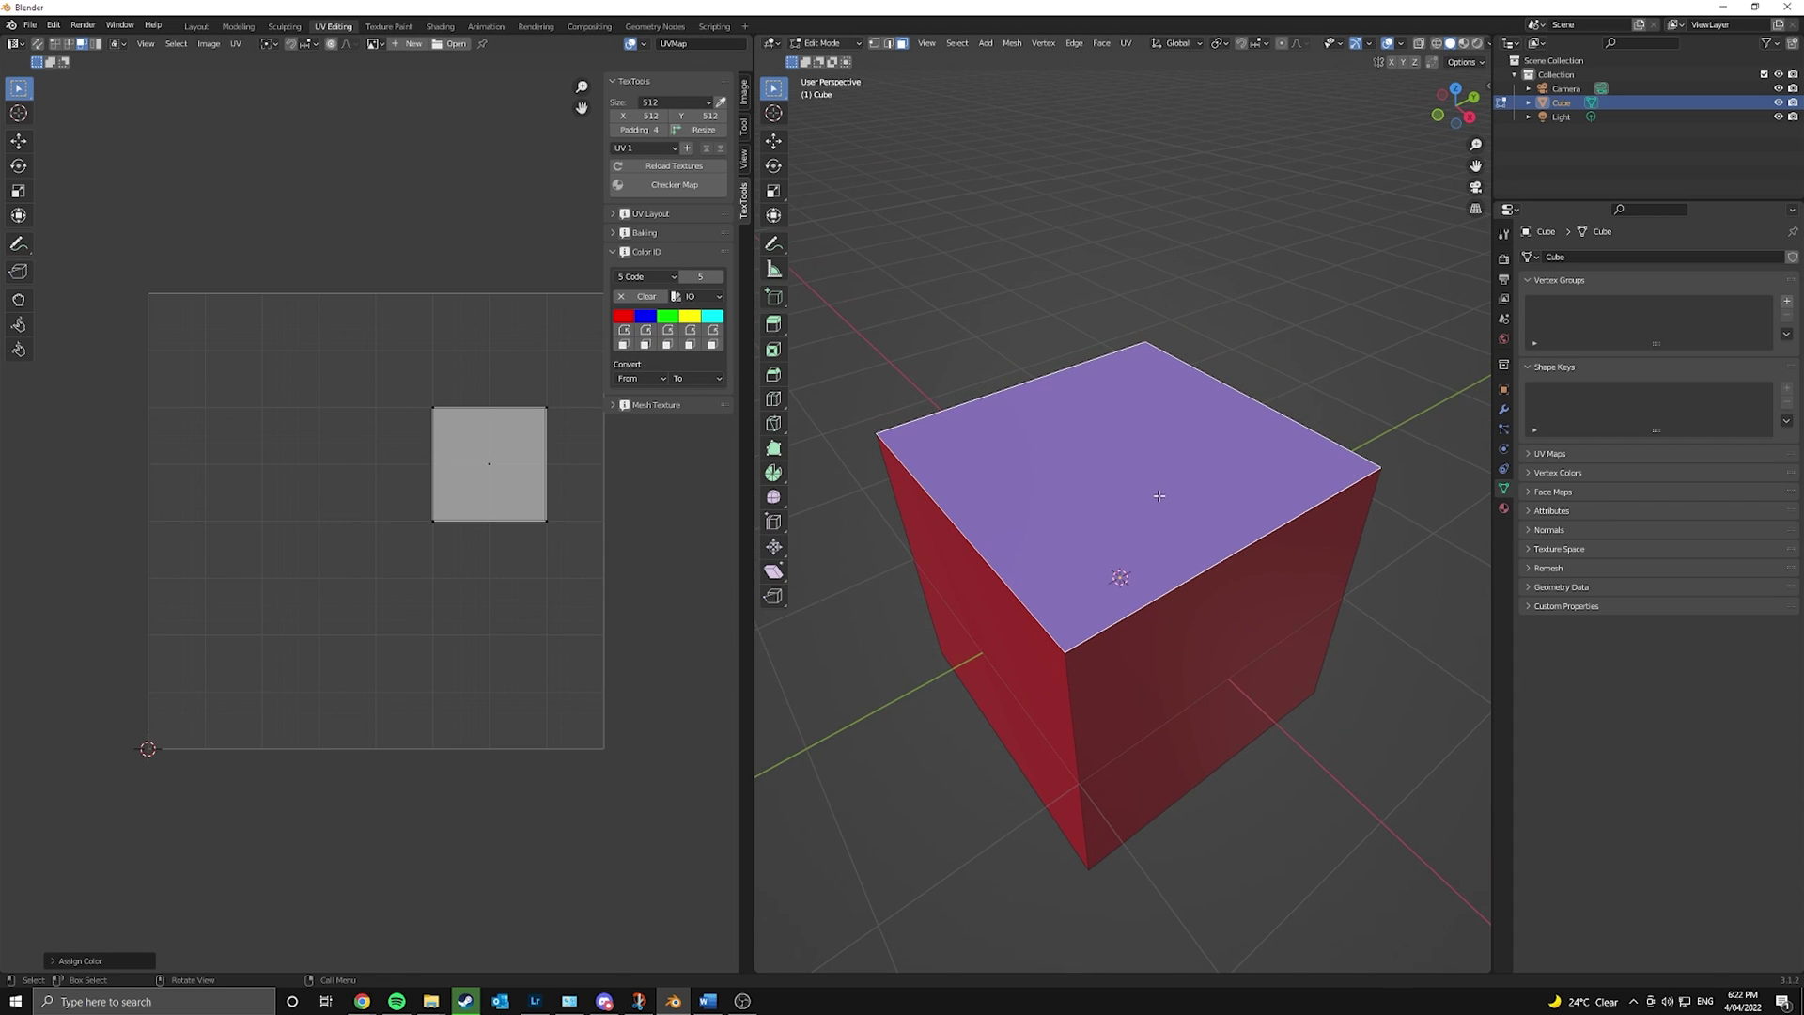
click(1504, 508)
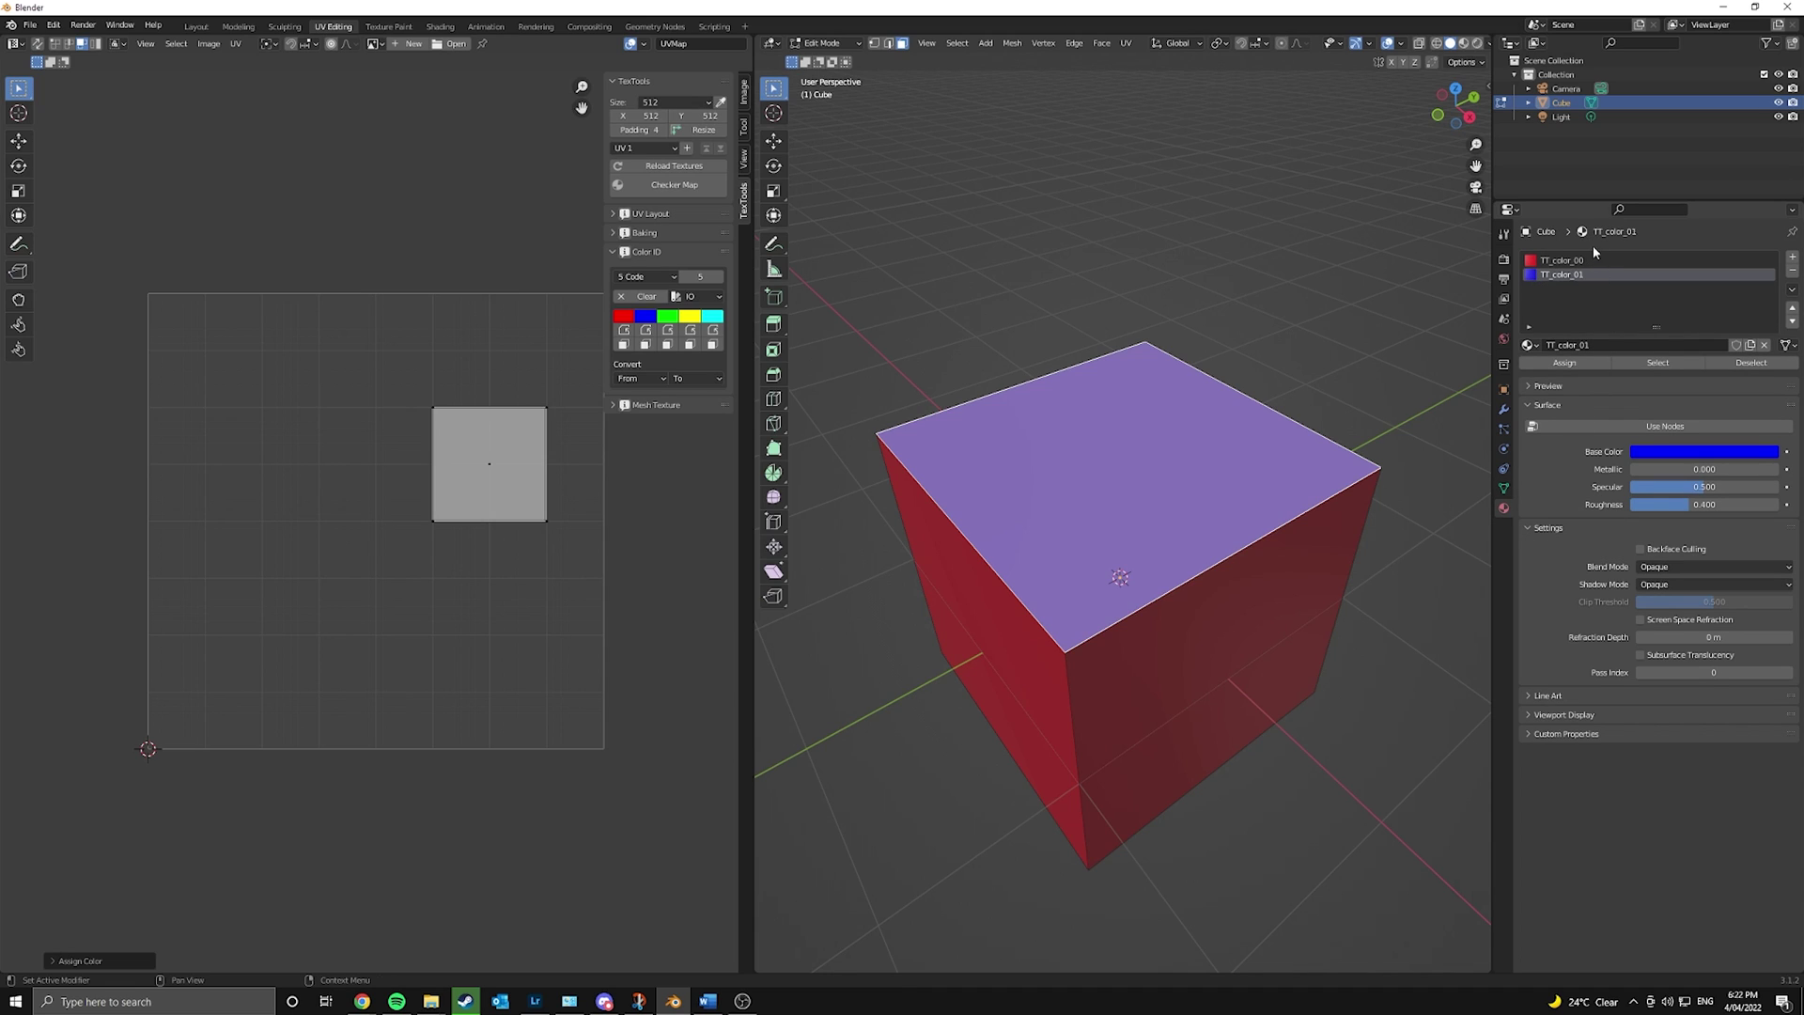
click(1564, 260)
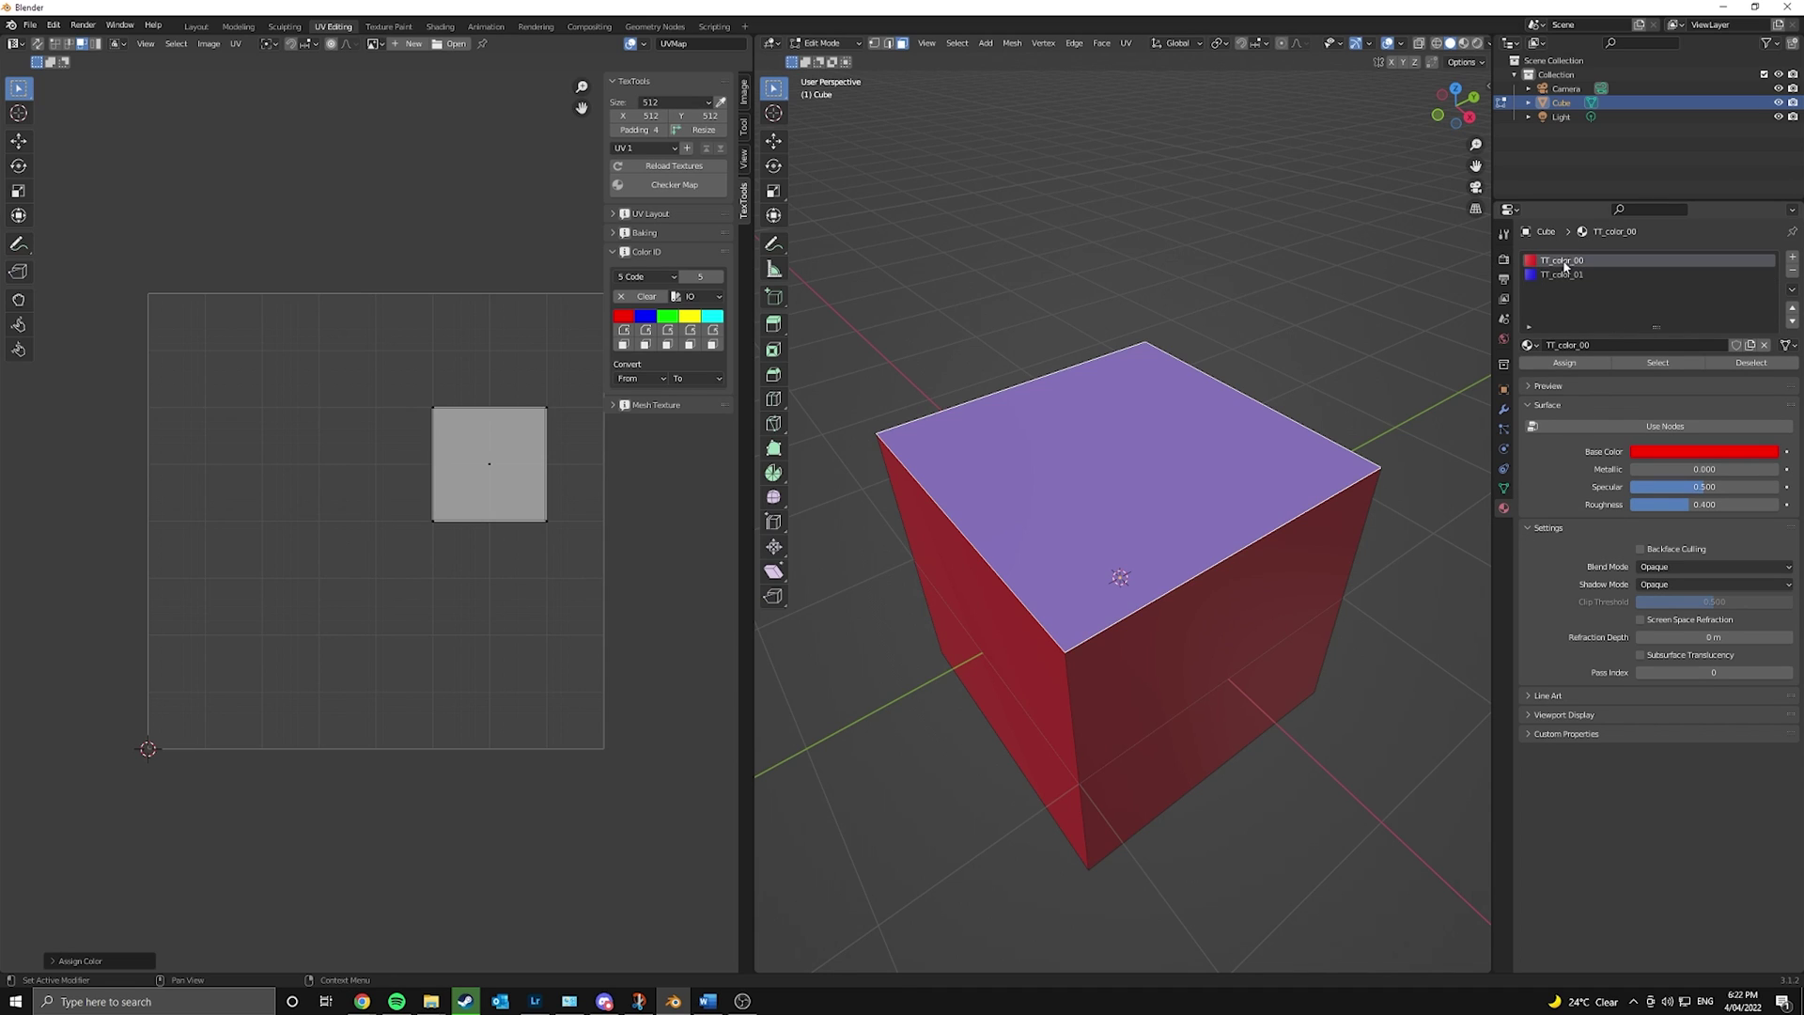
click(1568, 275)
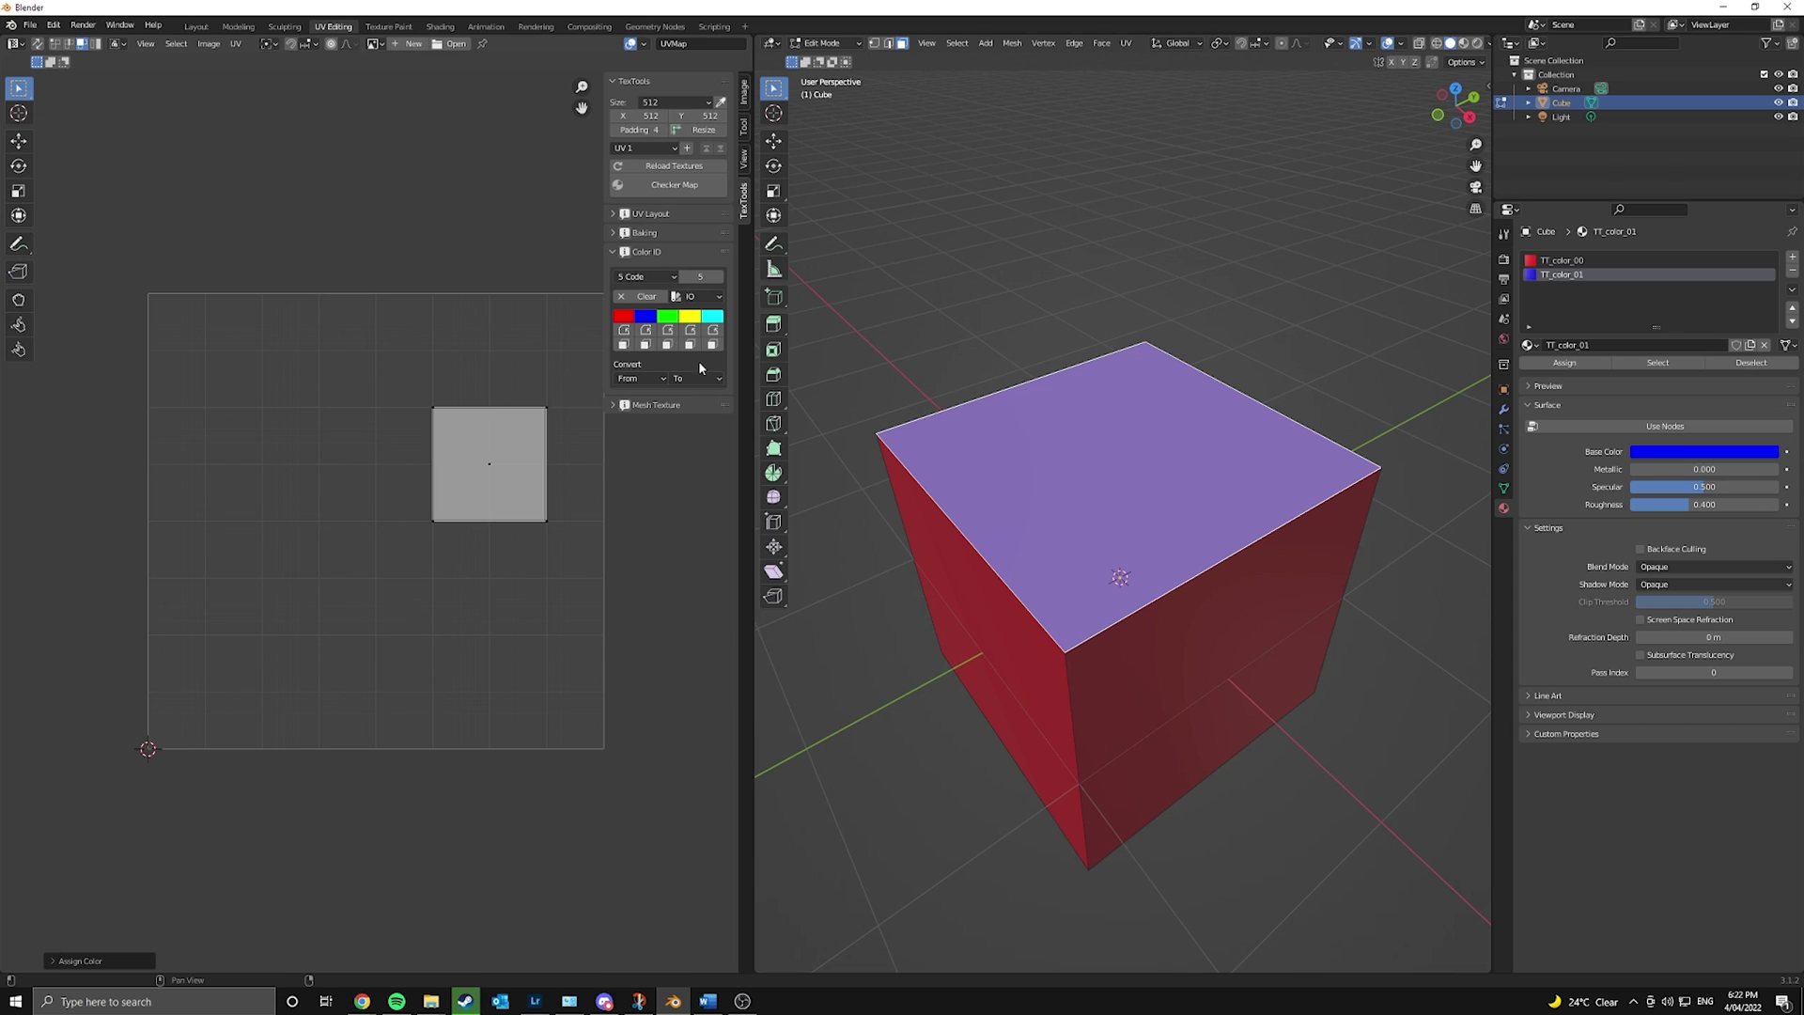
Convert the cube's Color ID materials to vertex colours with TexTools Convert.
click(646, 379)
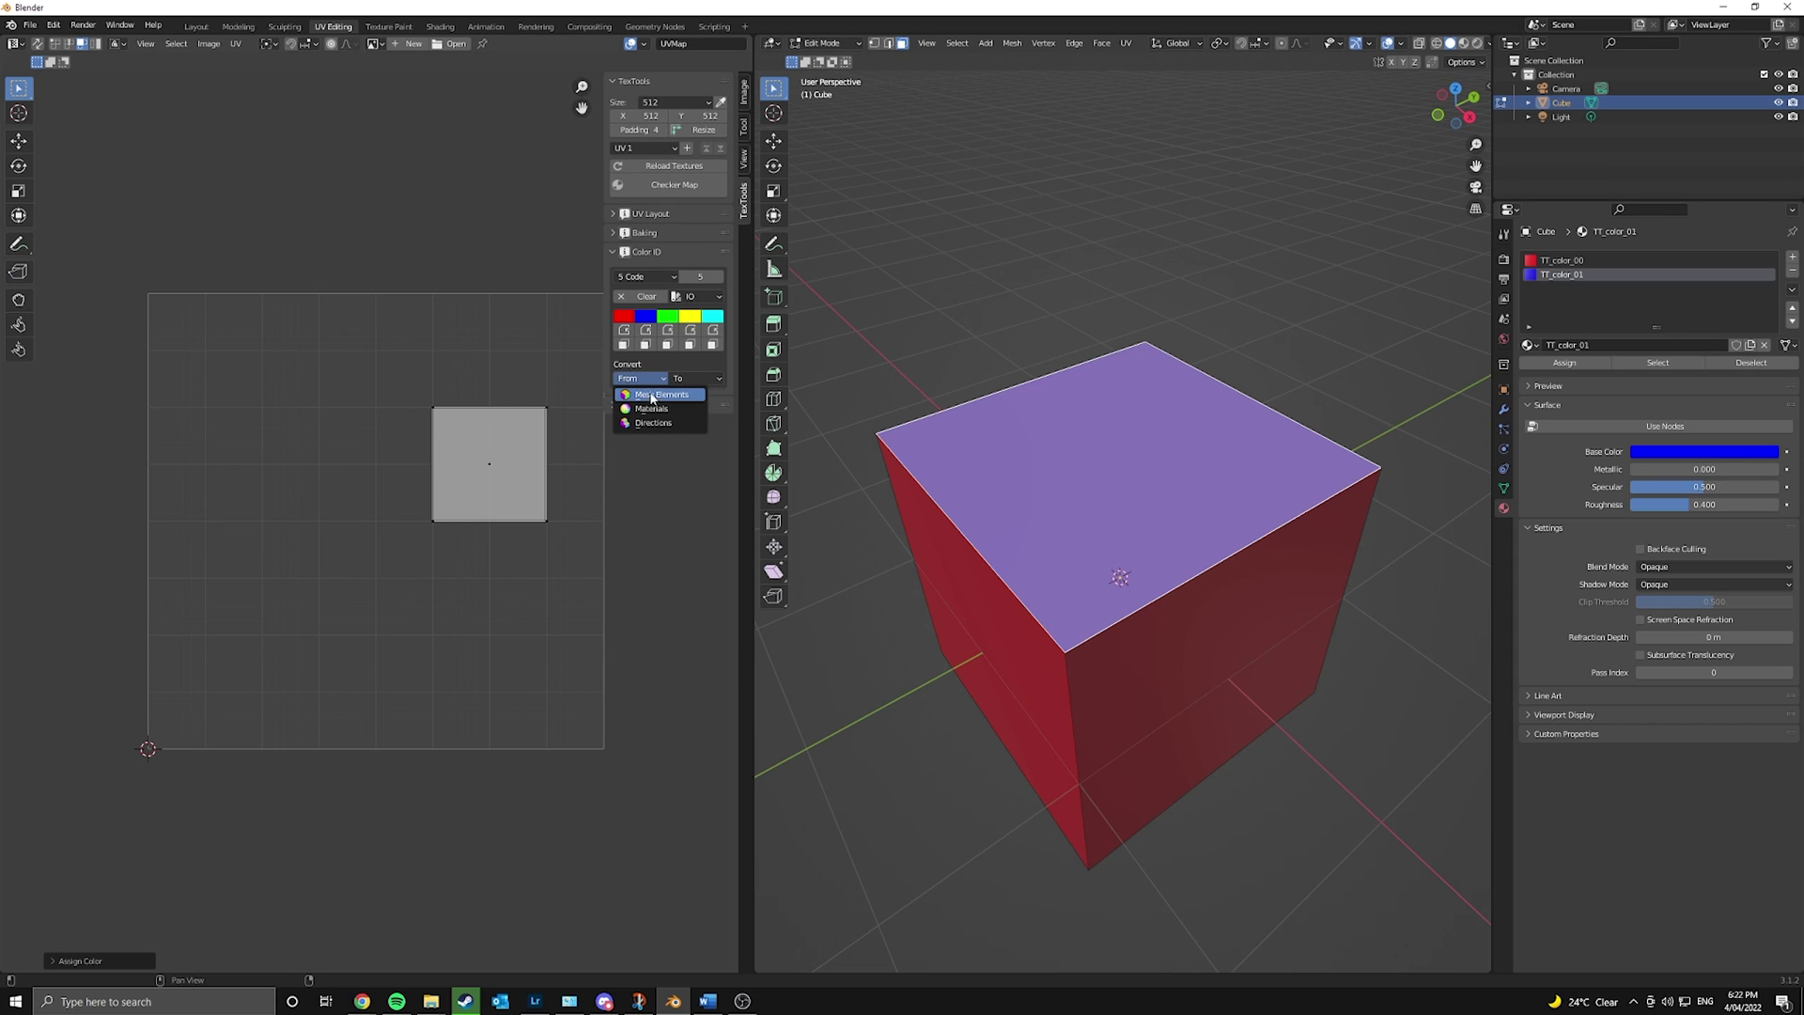
click(650, 406)
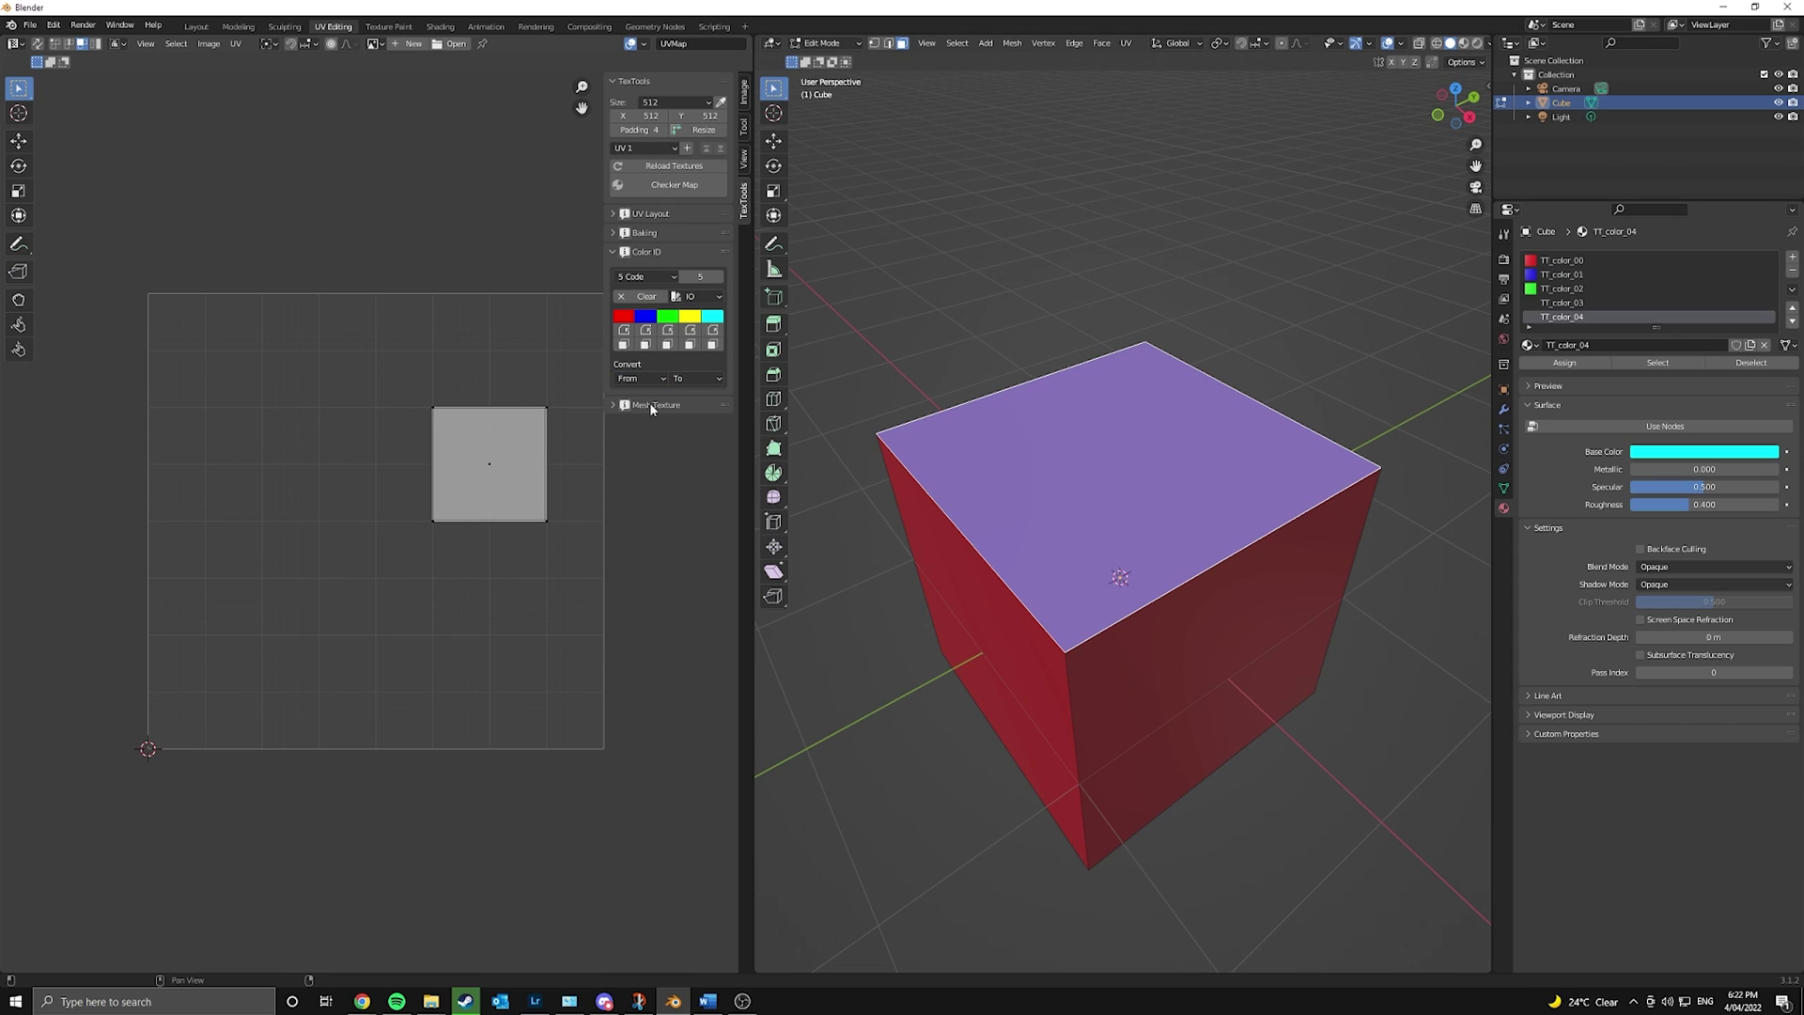
click(698, 380)
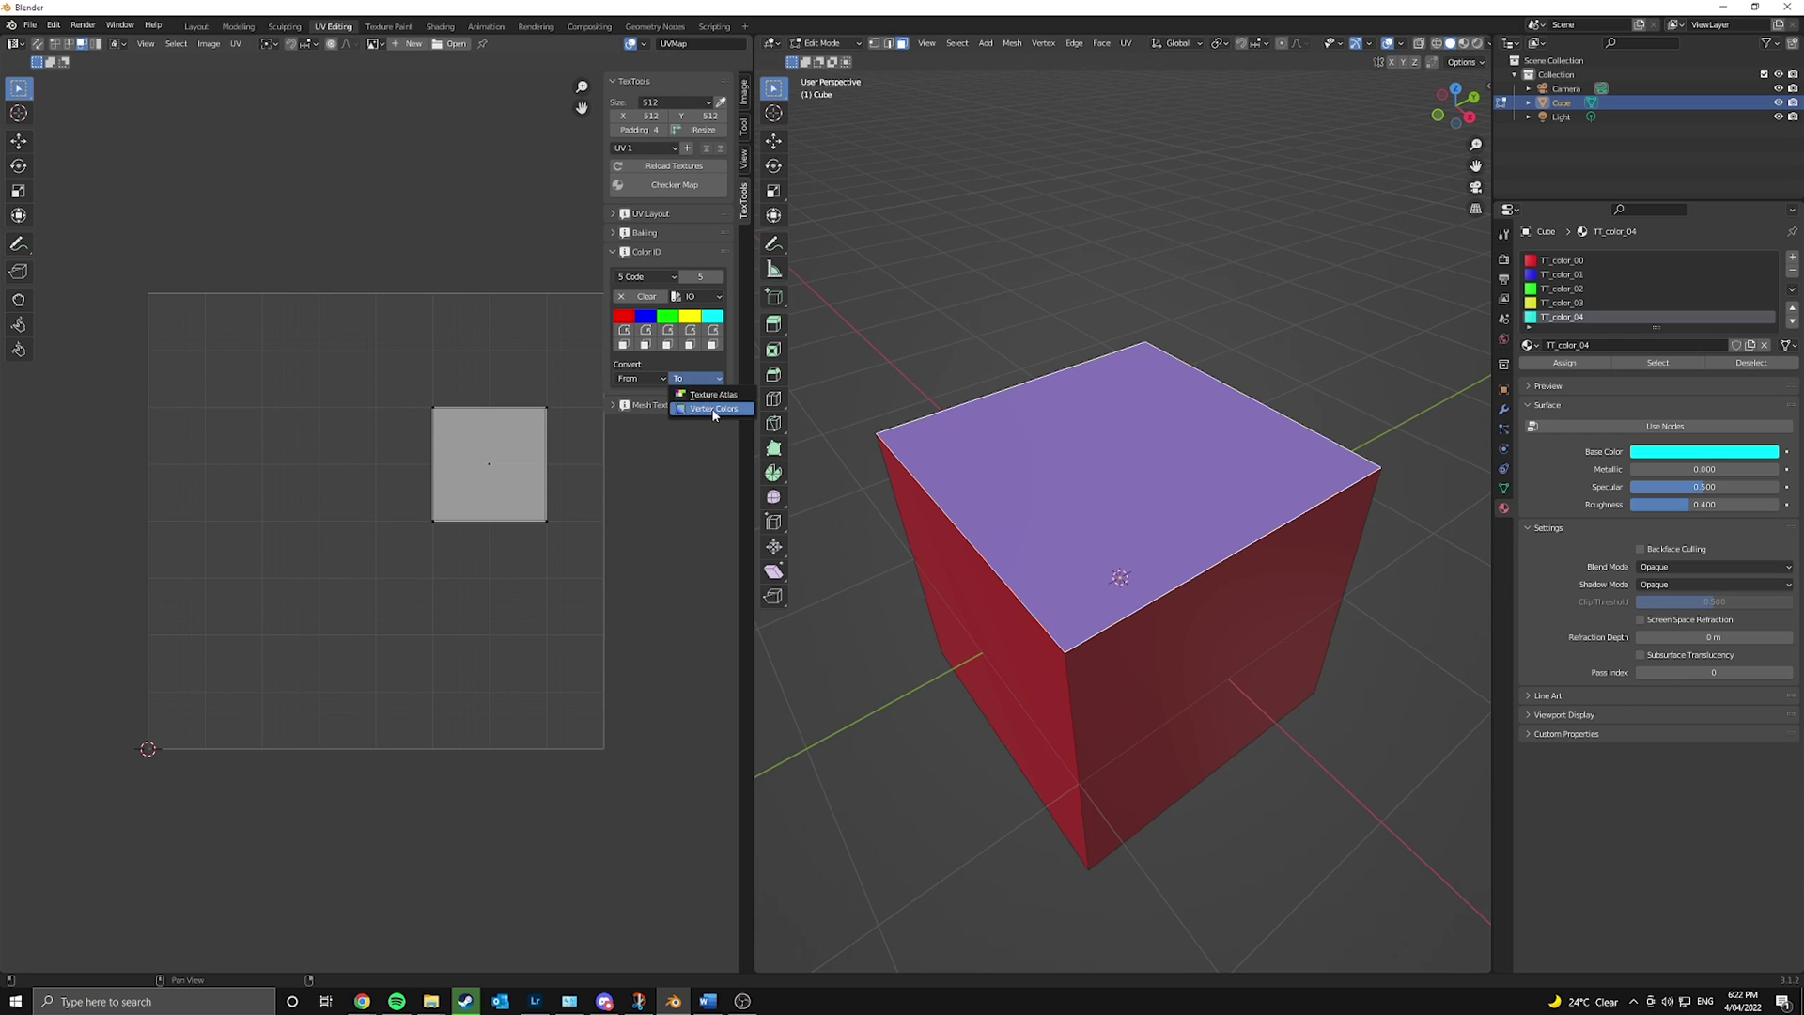
click(713, 411)
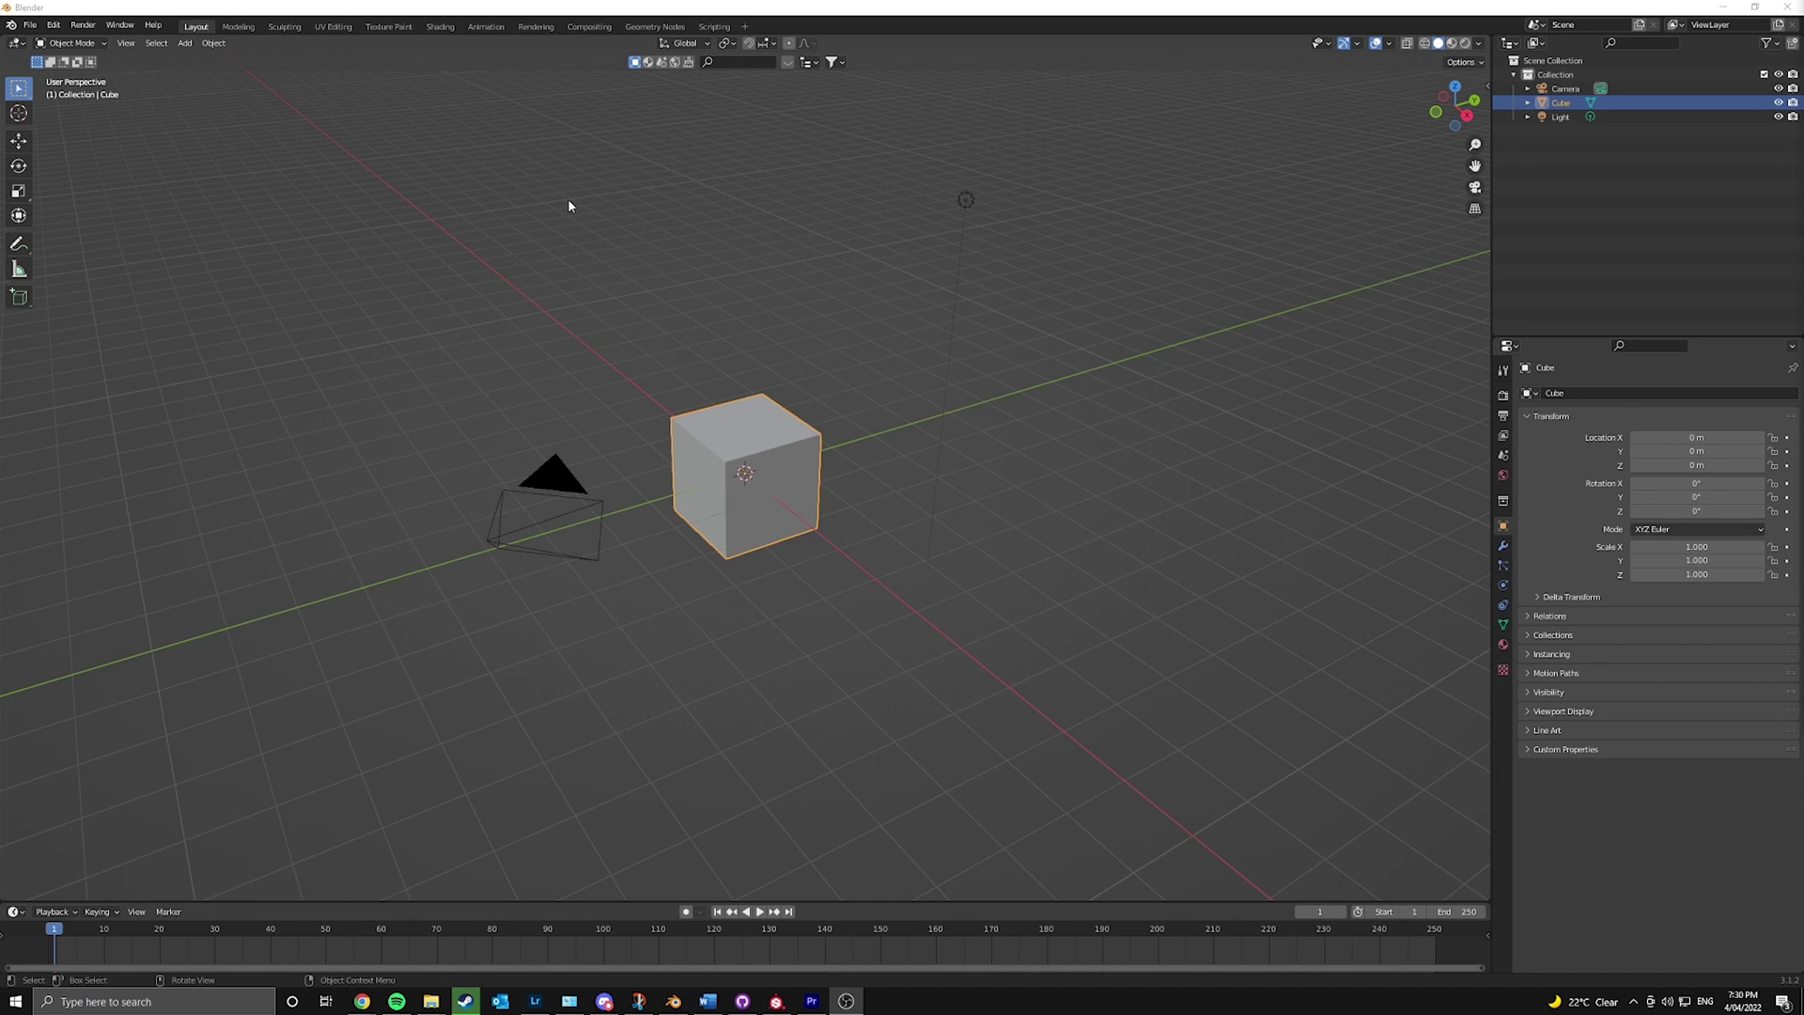
Export the cube through File > Export > FBX (.fbx) as cubeExample.fbx.
click(30, 24)
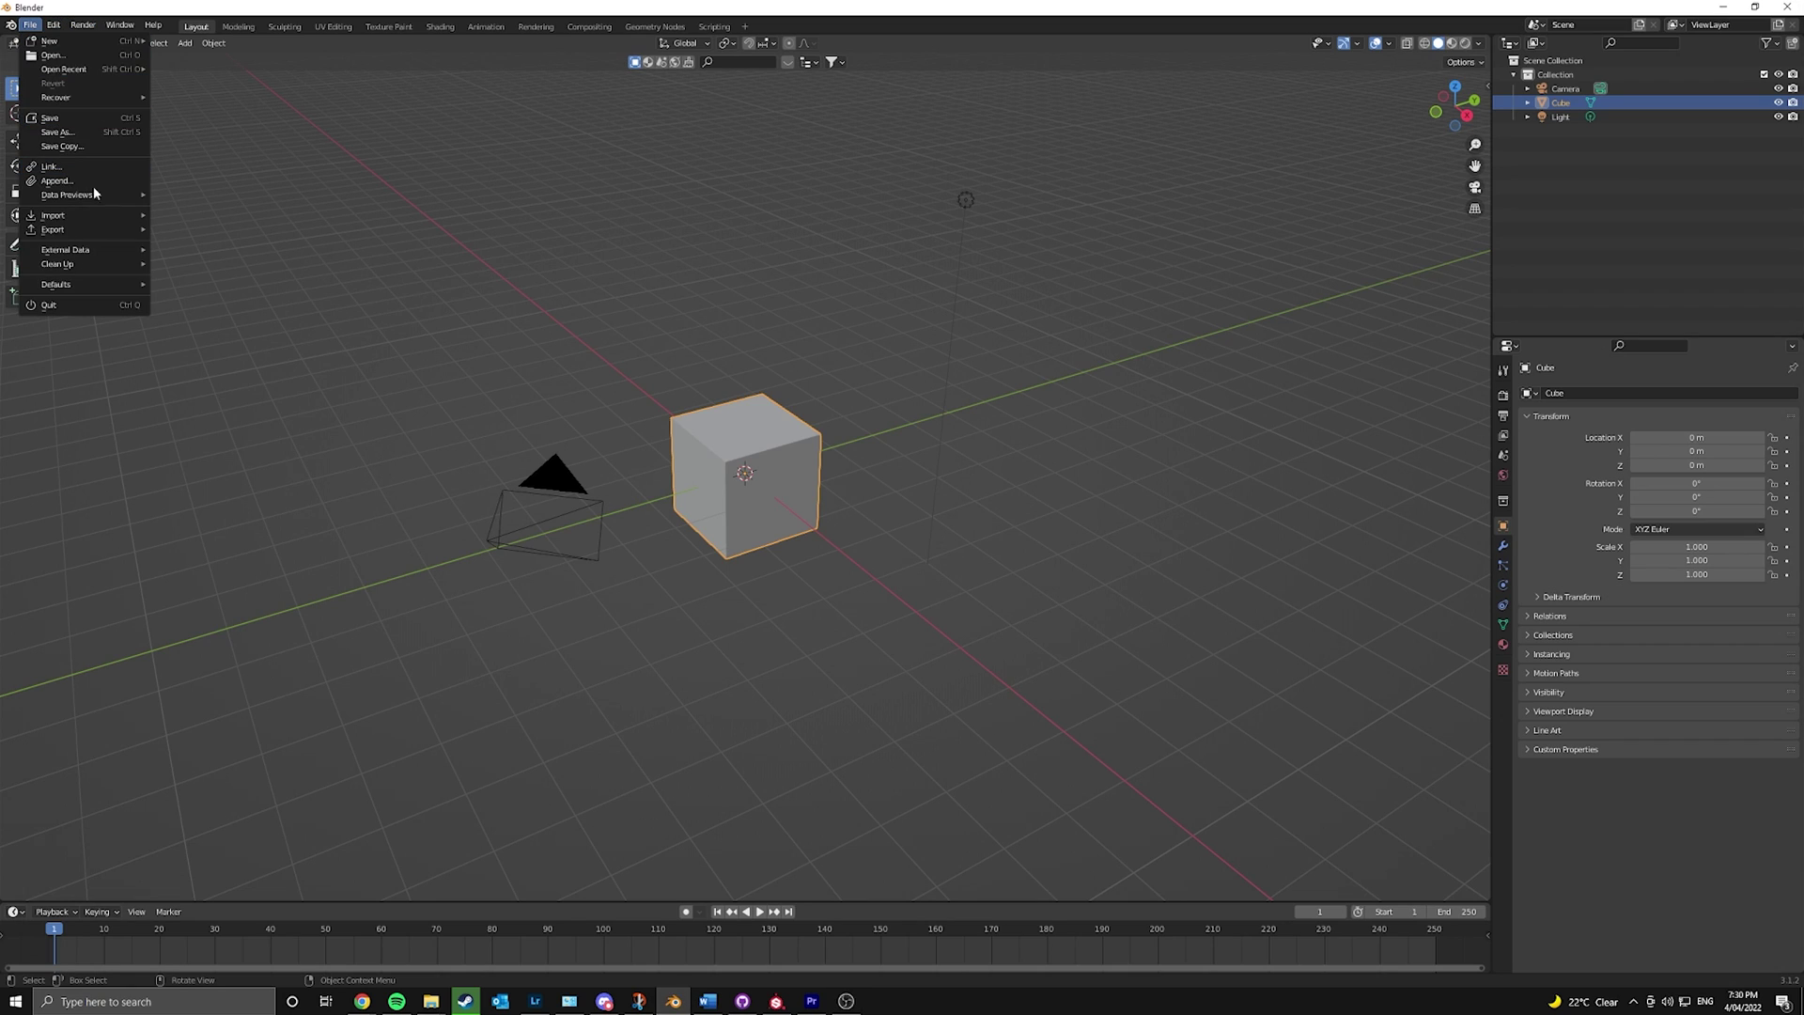
mouse_move(97, 231)
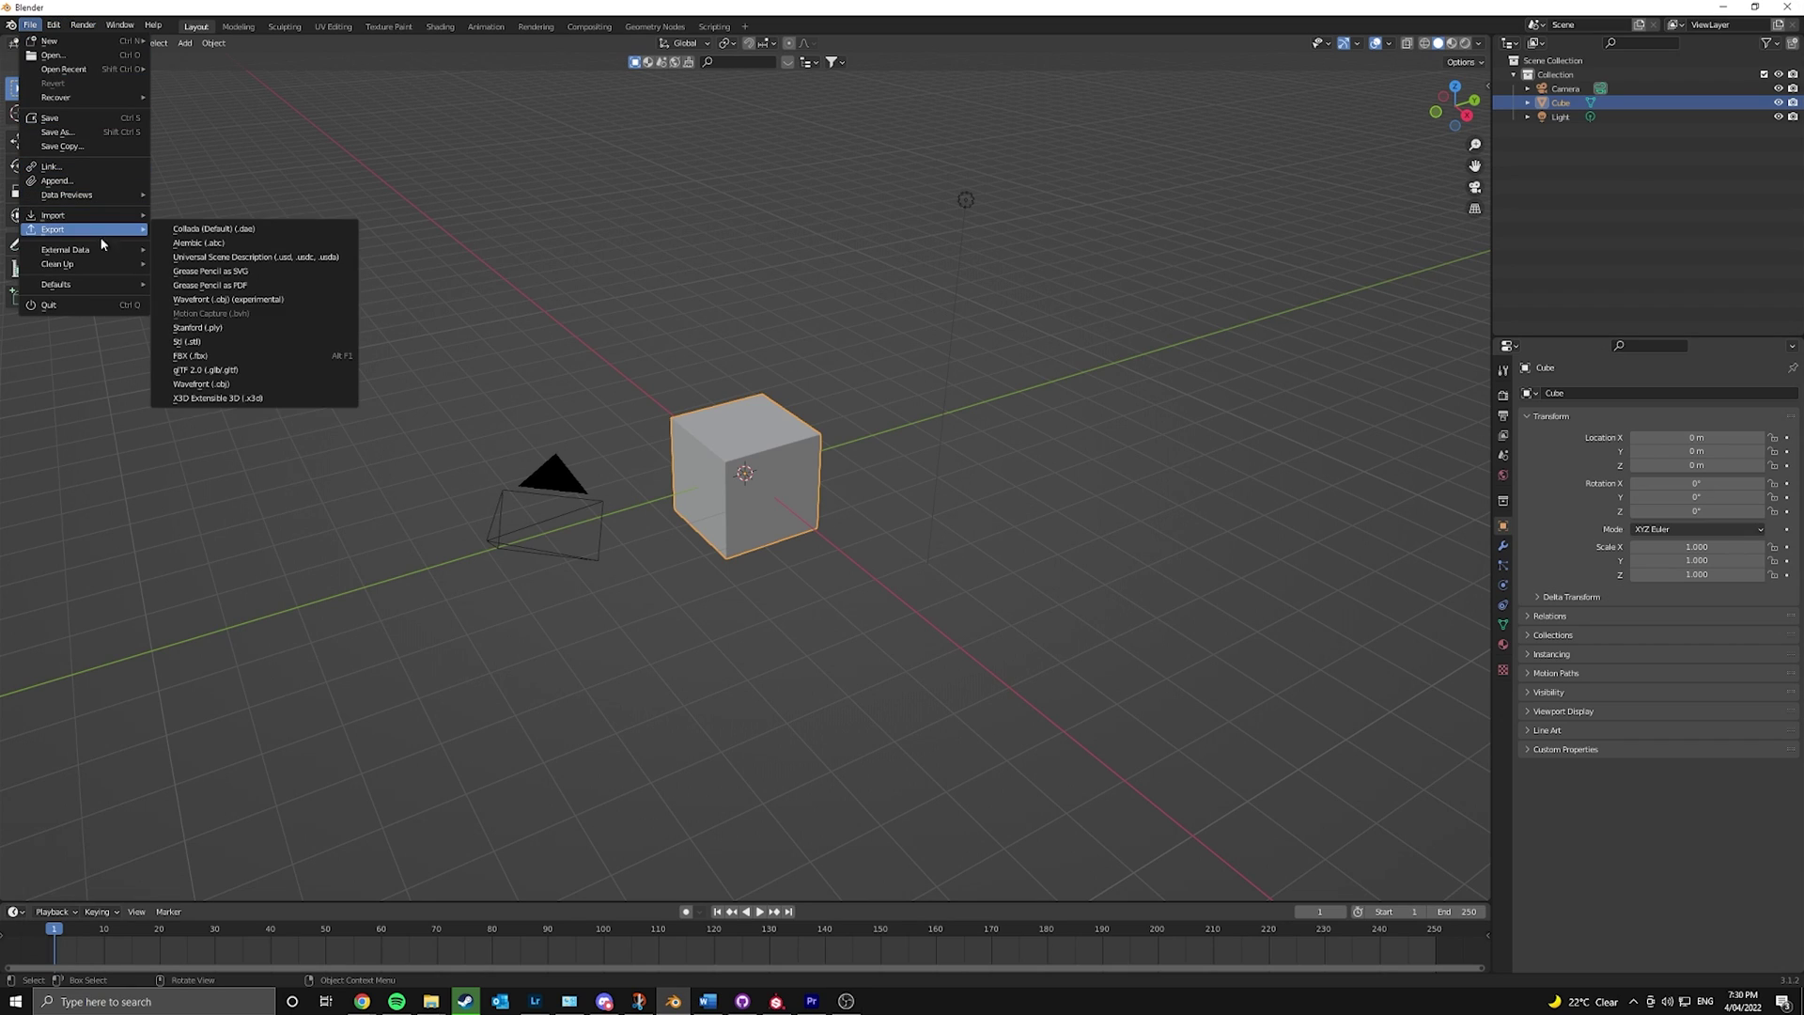
click(215, 355)
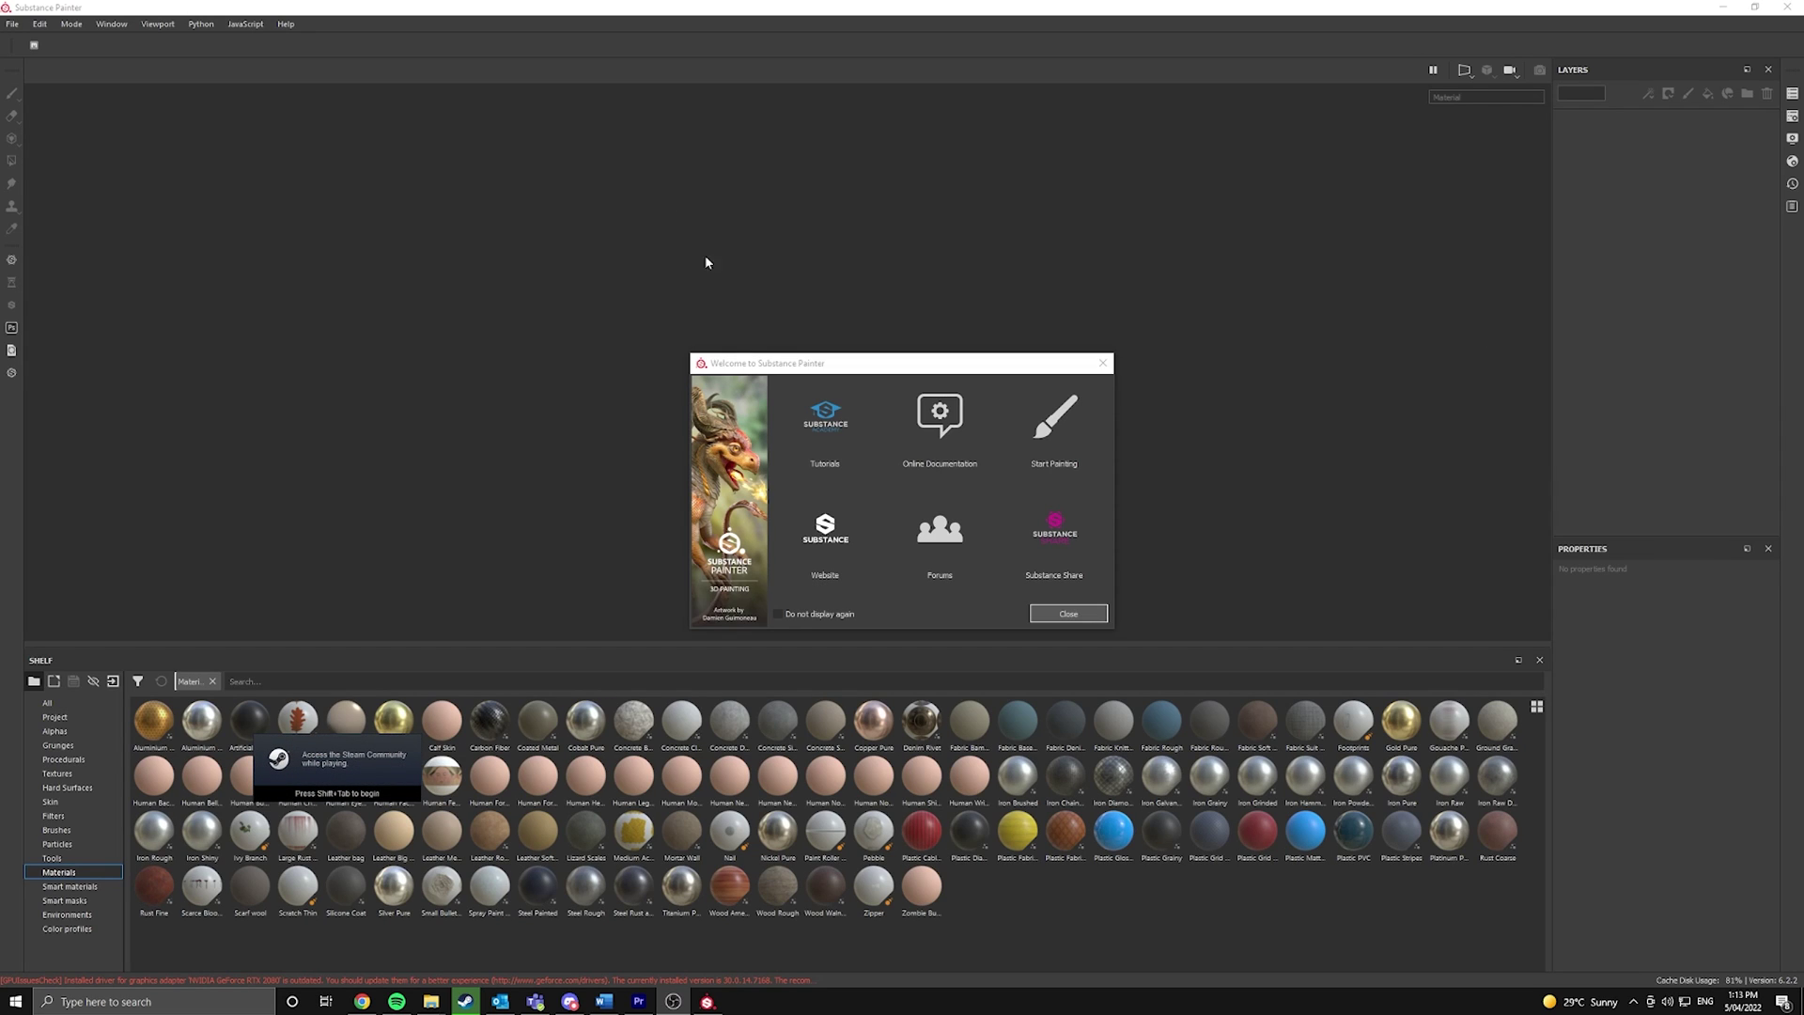
Dismiss the welcome screen and start a new project.
click(1069, 614)
click(12, 24)
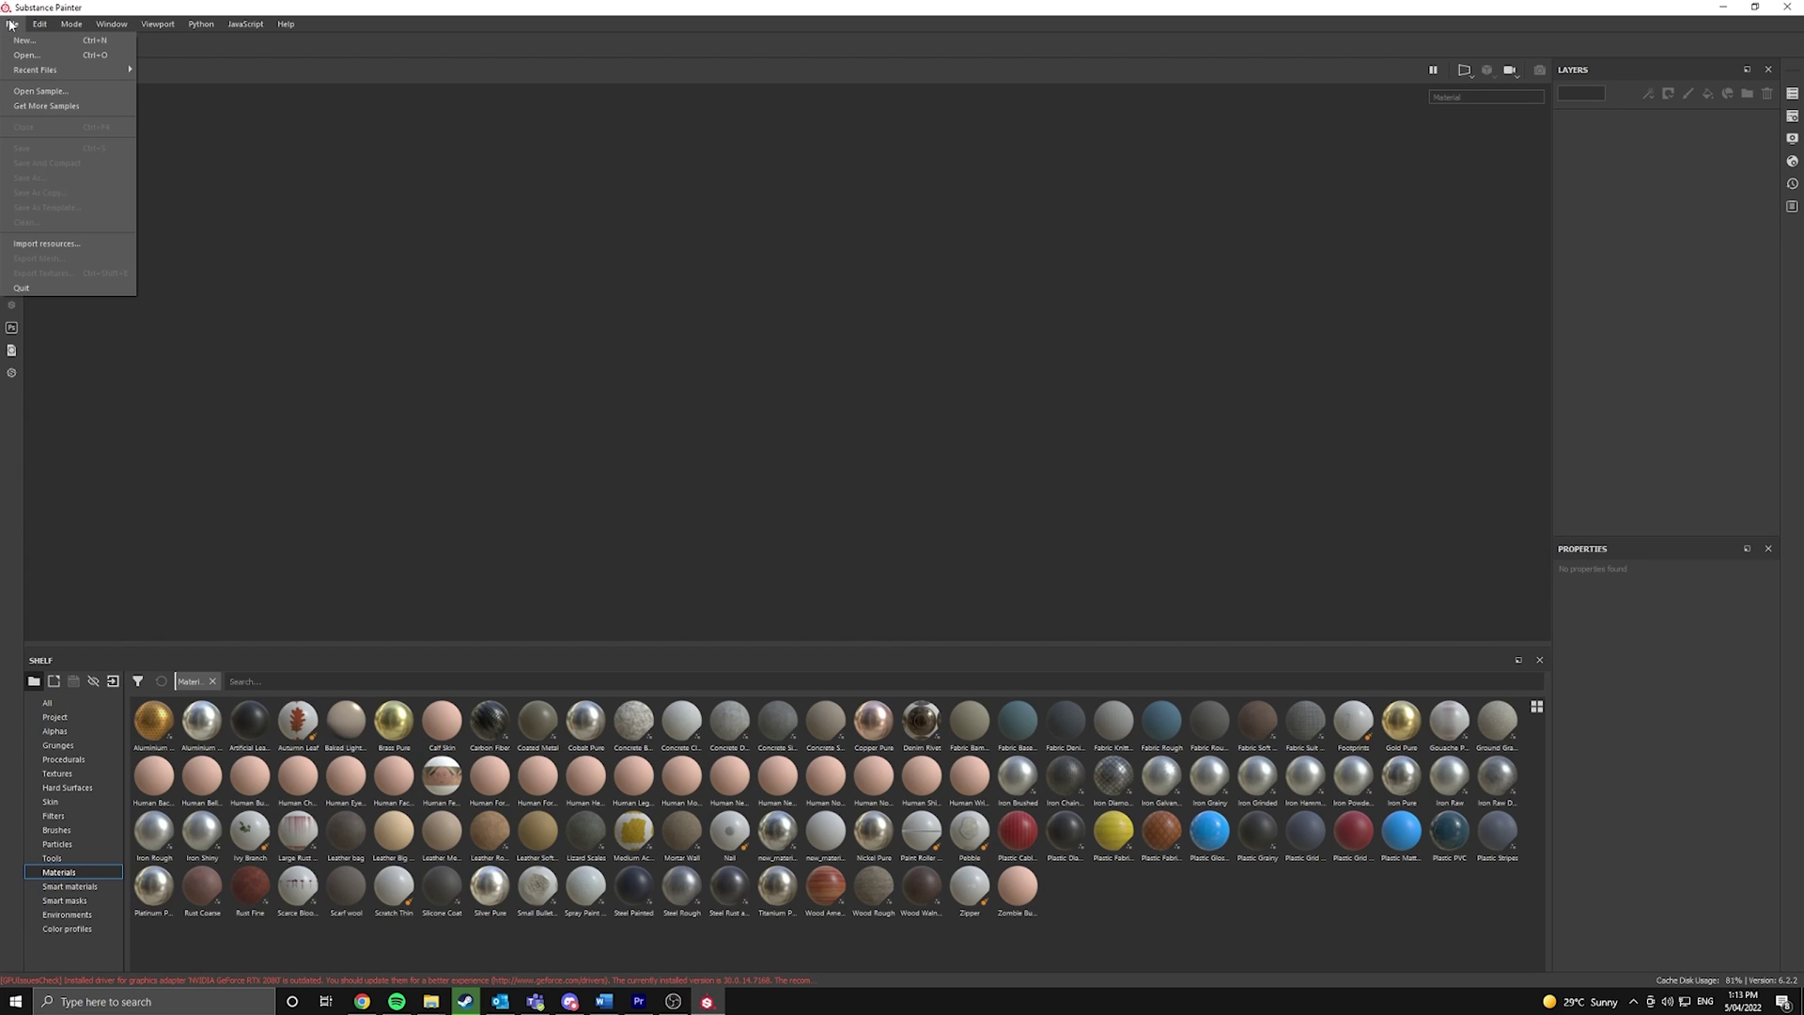
click(22, 40)
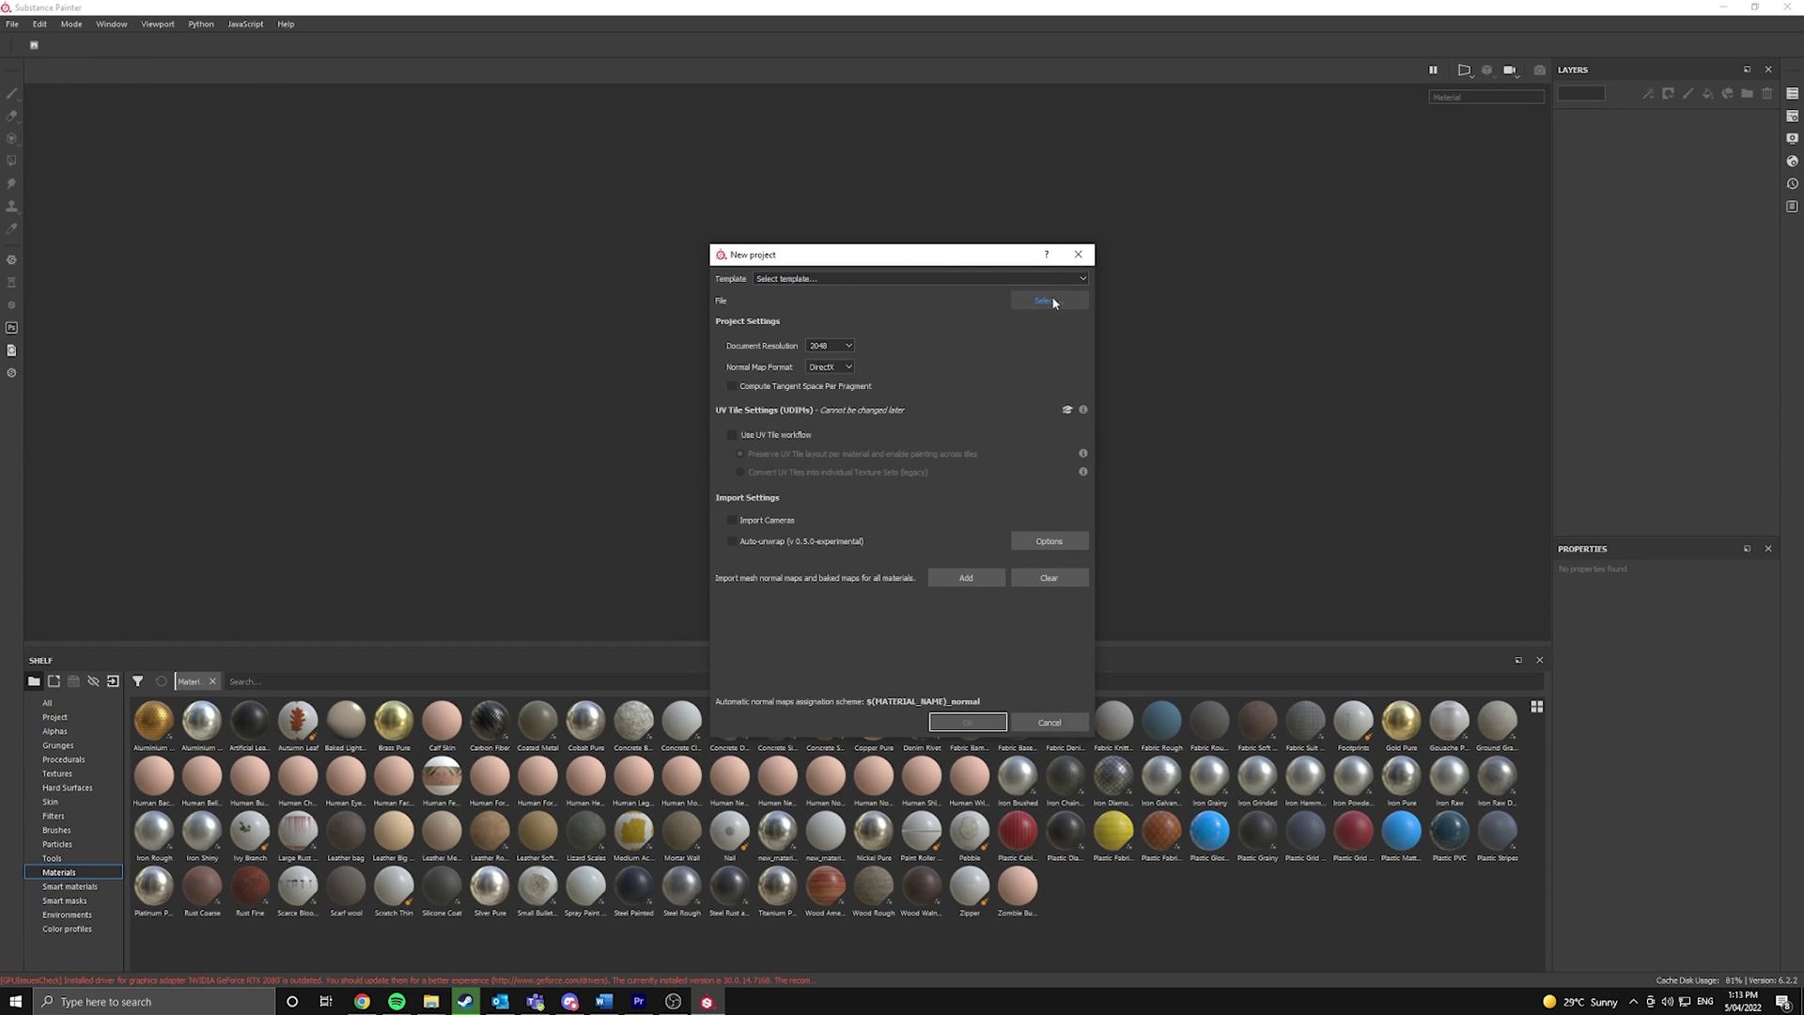
Load cubeExample.fbx as the project mesh, create the project and orbit to view the cube.
click(1050, 300)
click(857, 415)
double_click(857, 415)
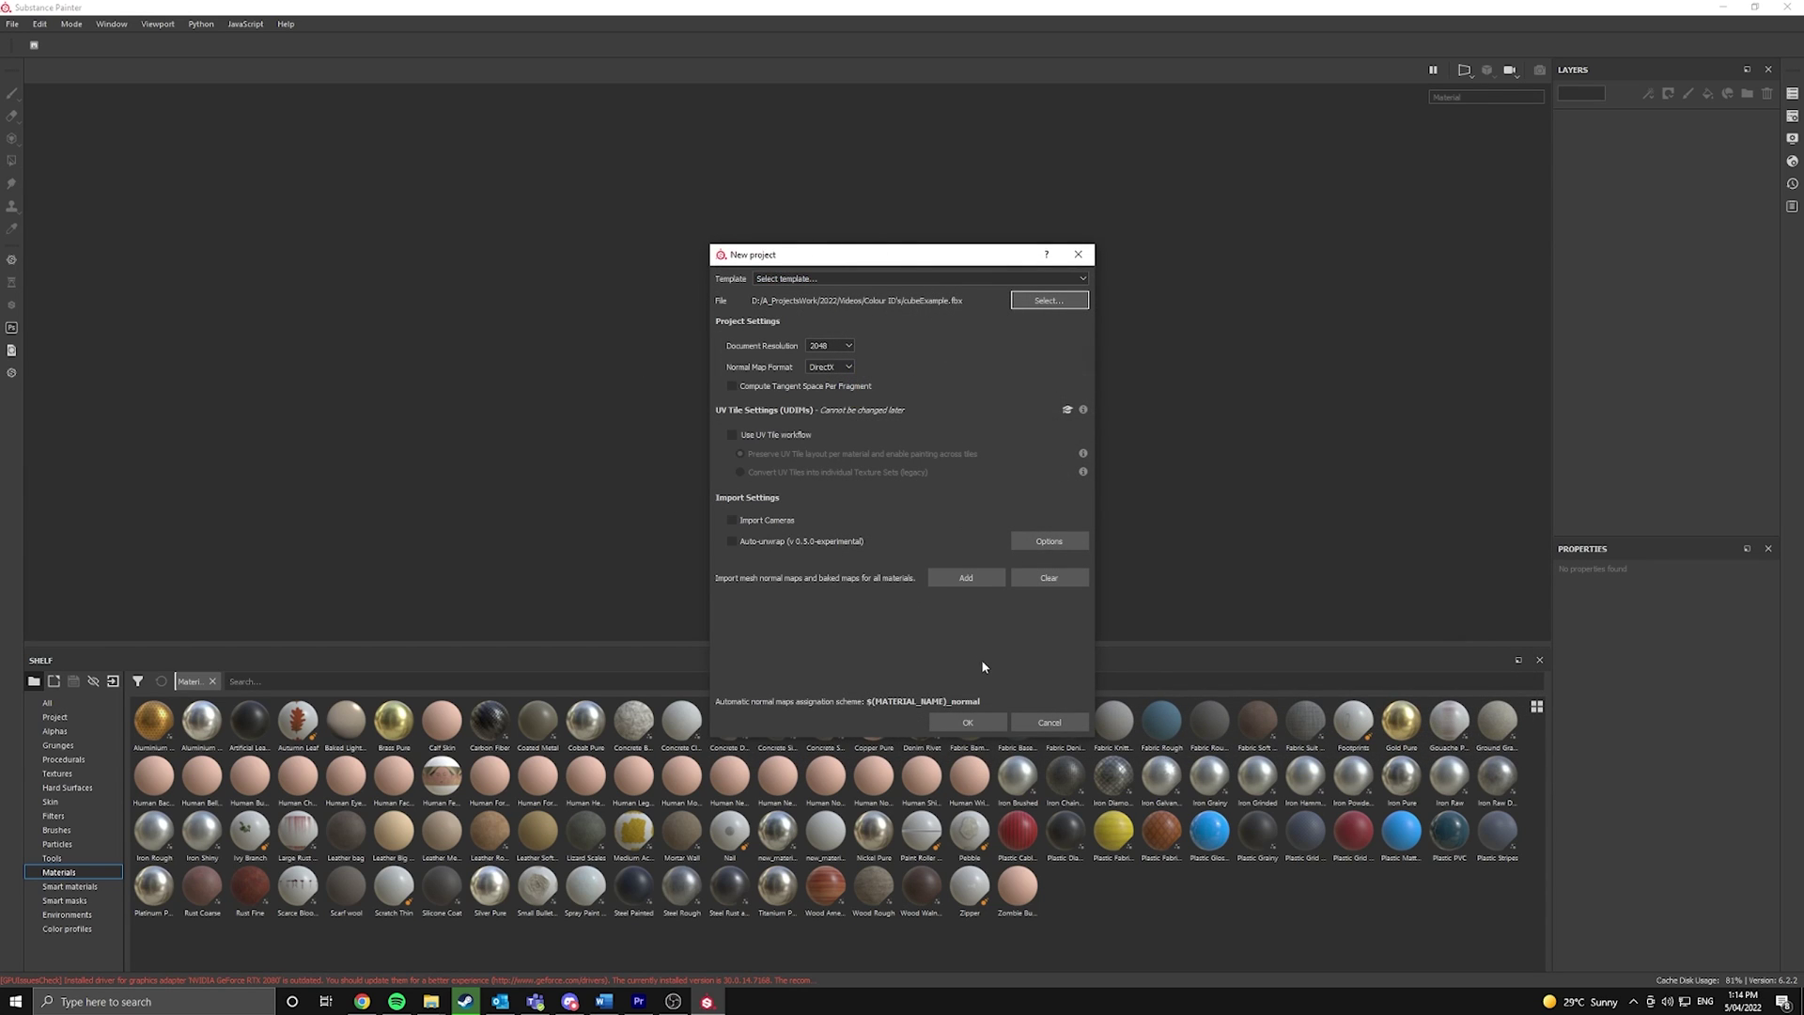
click(984, 725)
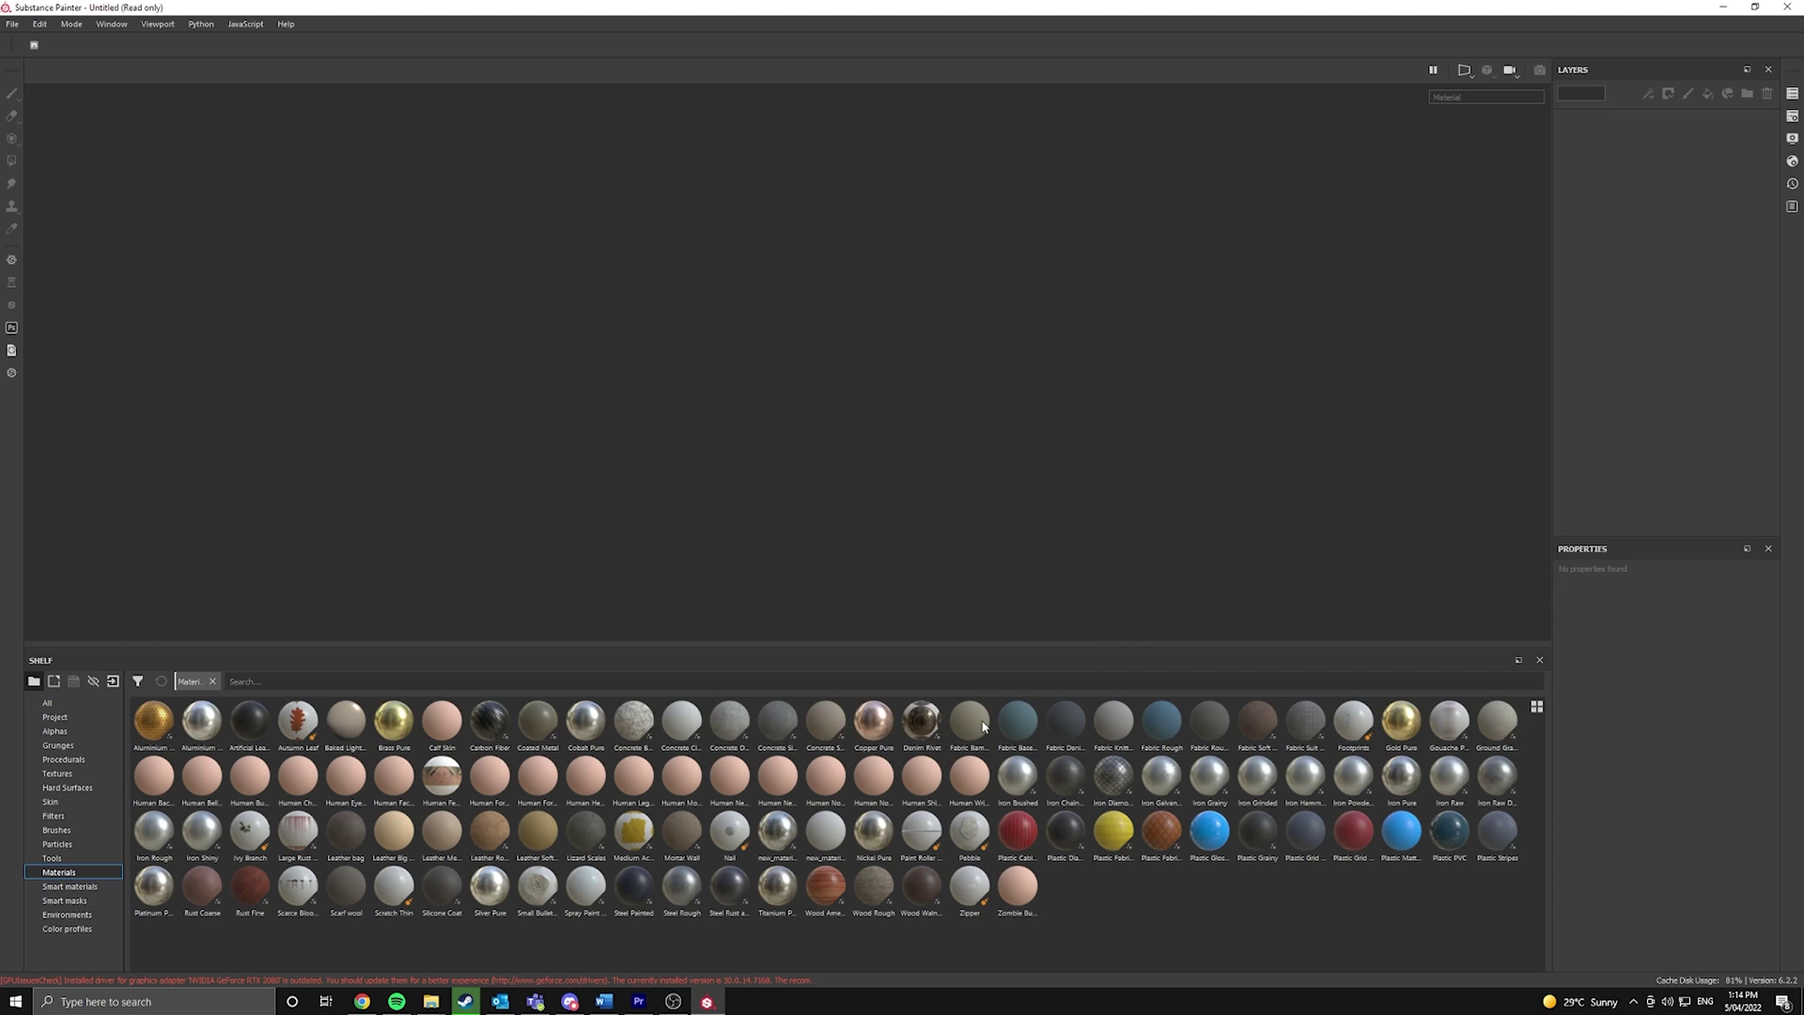
scroll(997, 390, down, 5)
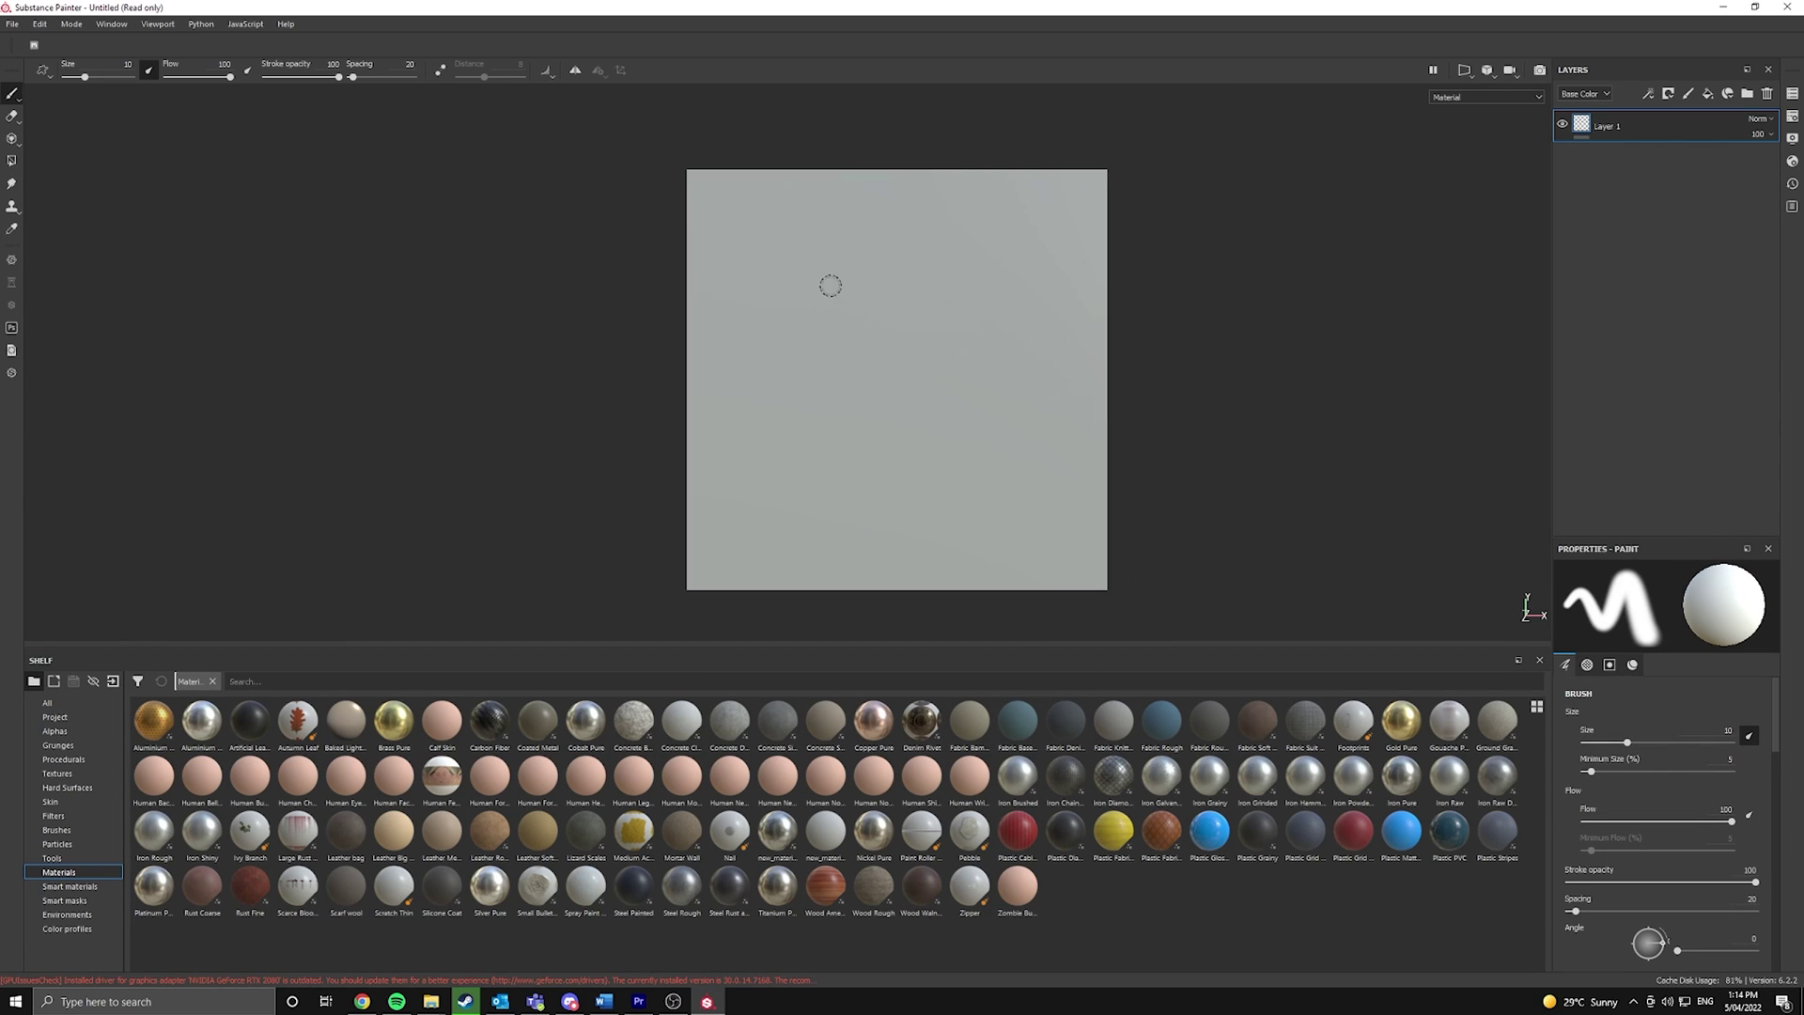
mouse_move(829, 282)
alt+mouse_down()
mouse_move(1053, 356)
mouse_move(692, 291)
alt+mouse_up()
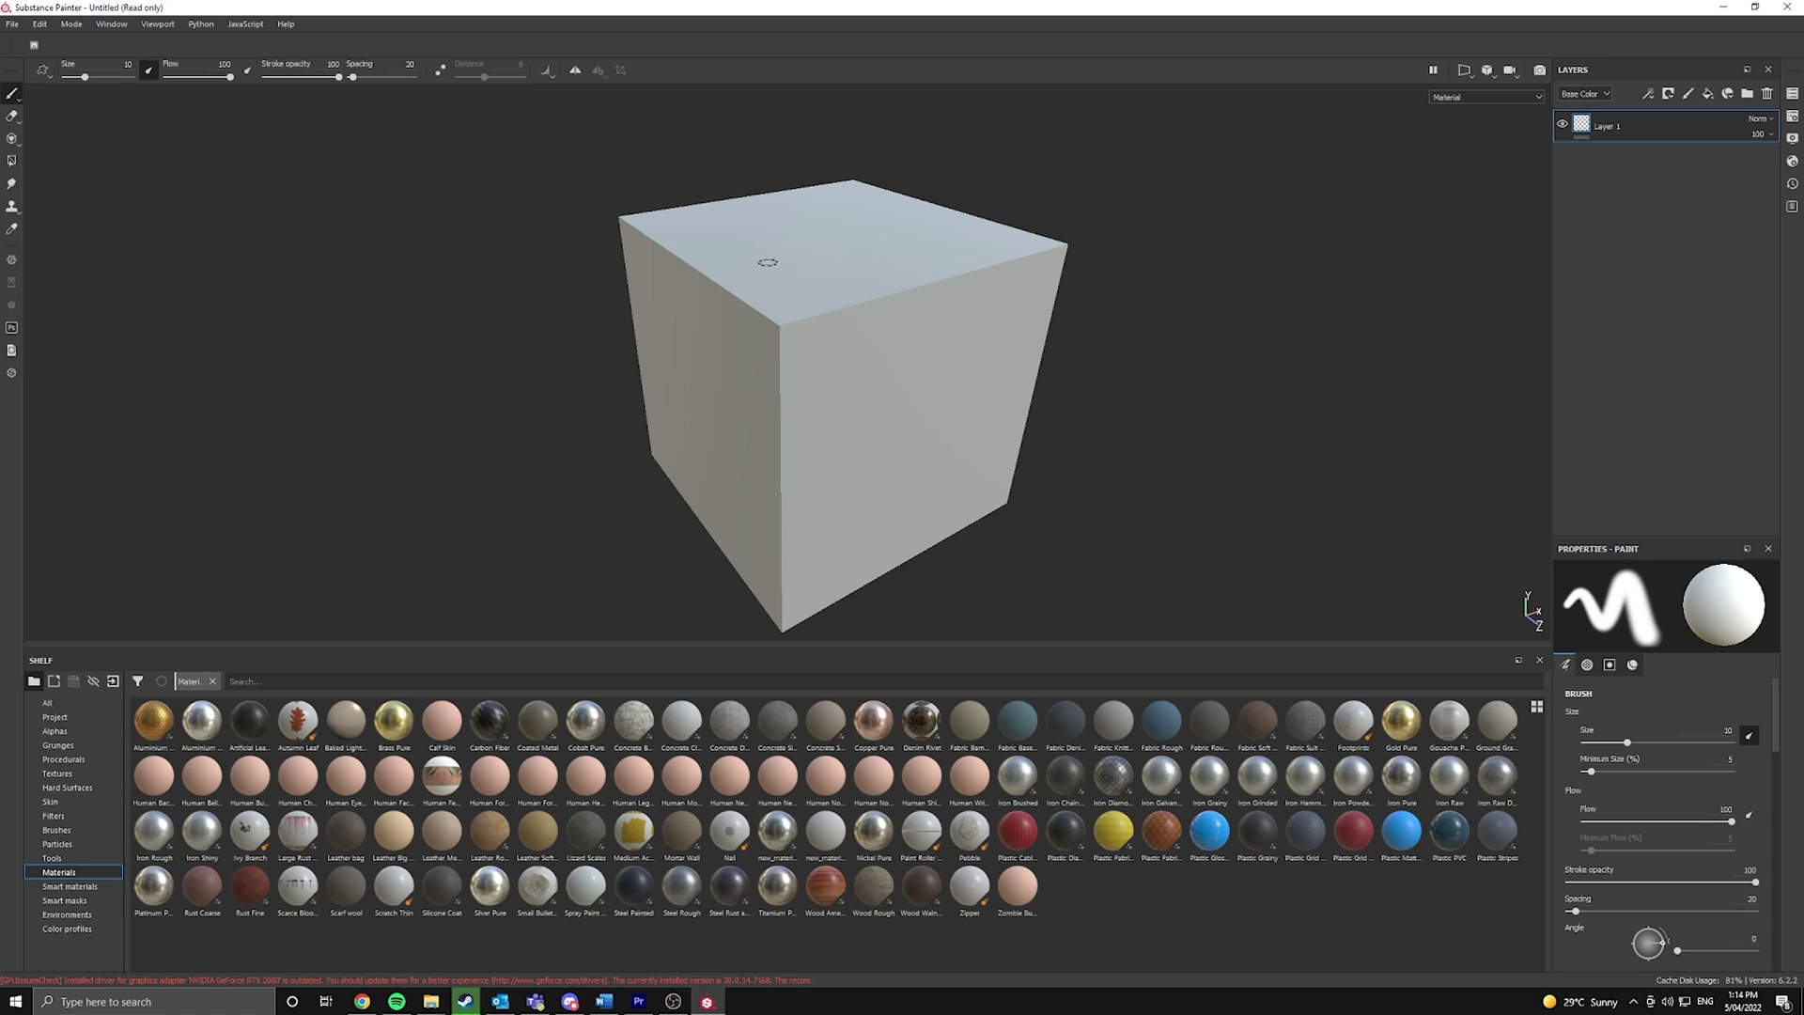
Bring up the Bake Mesh Maps window from Texture Set Settings.
click(1793, 137)
click(1794, 116)
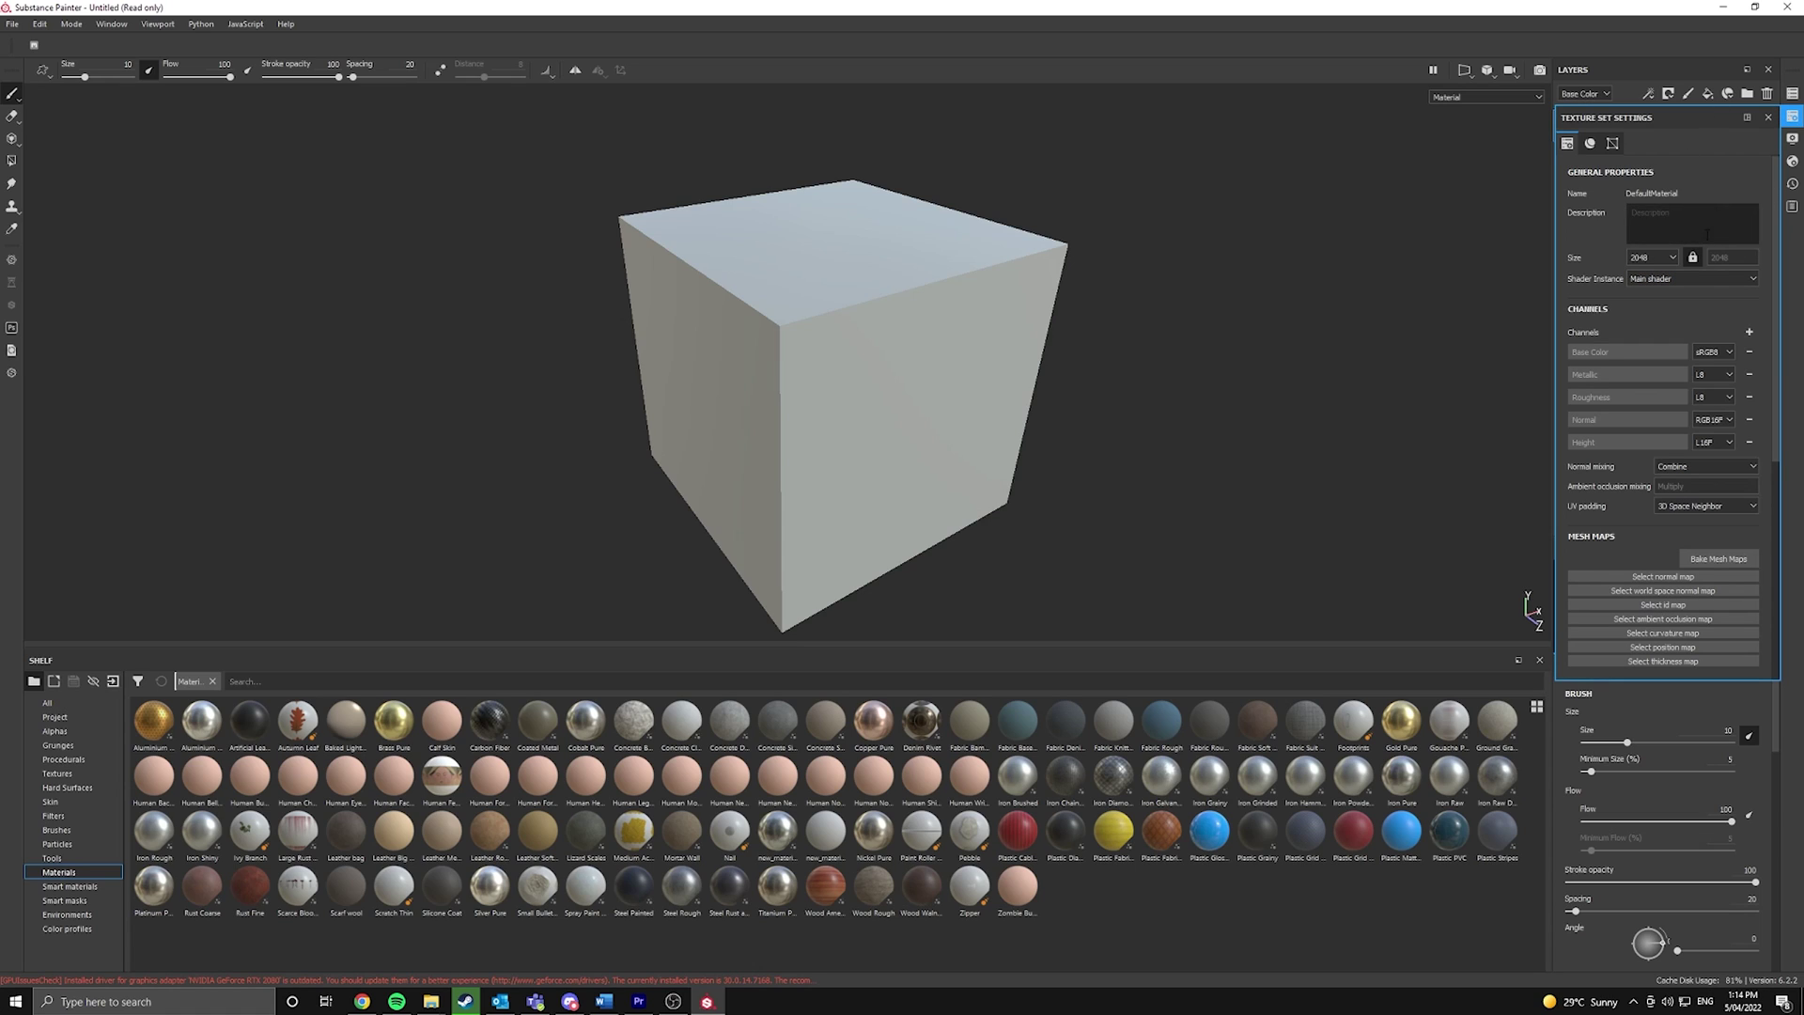
click(1719, 559)
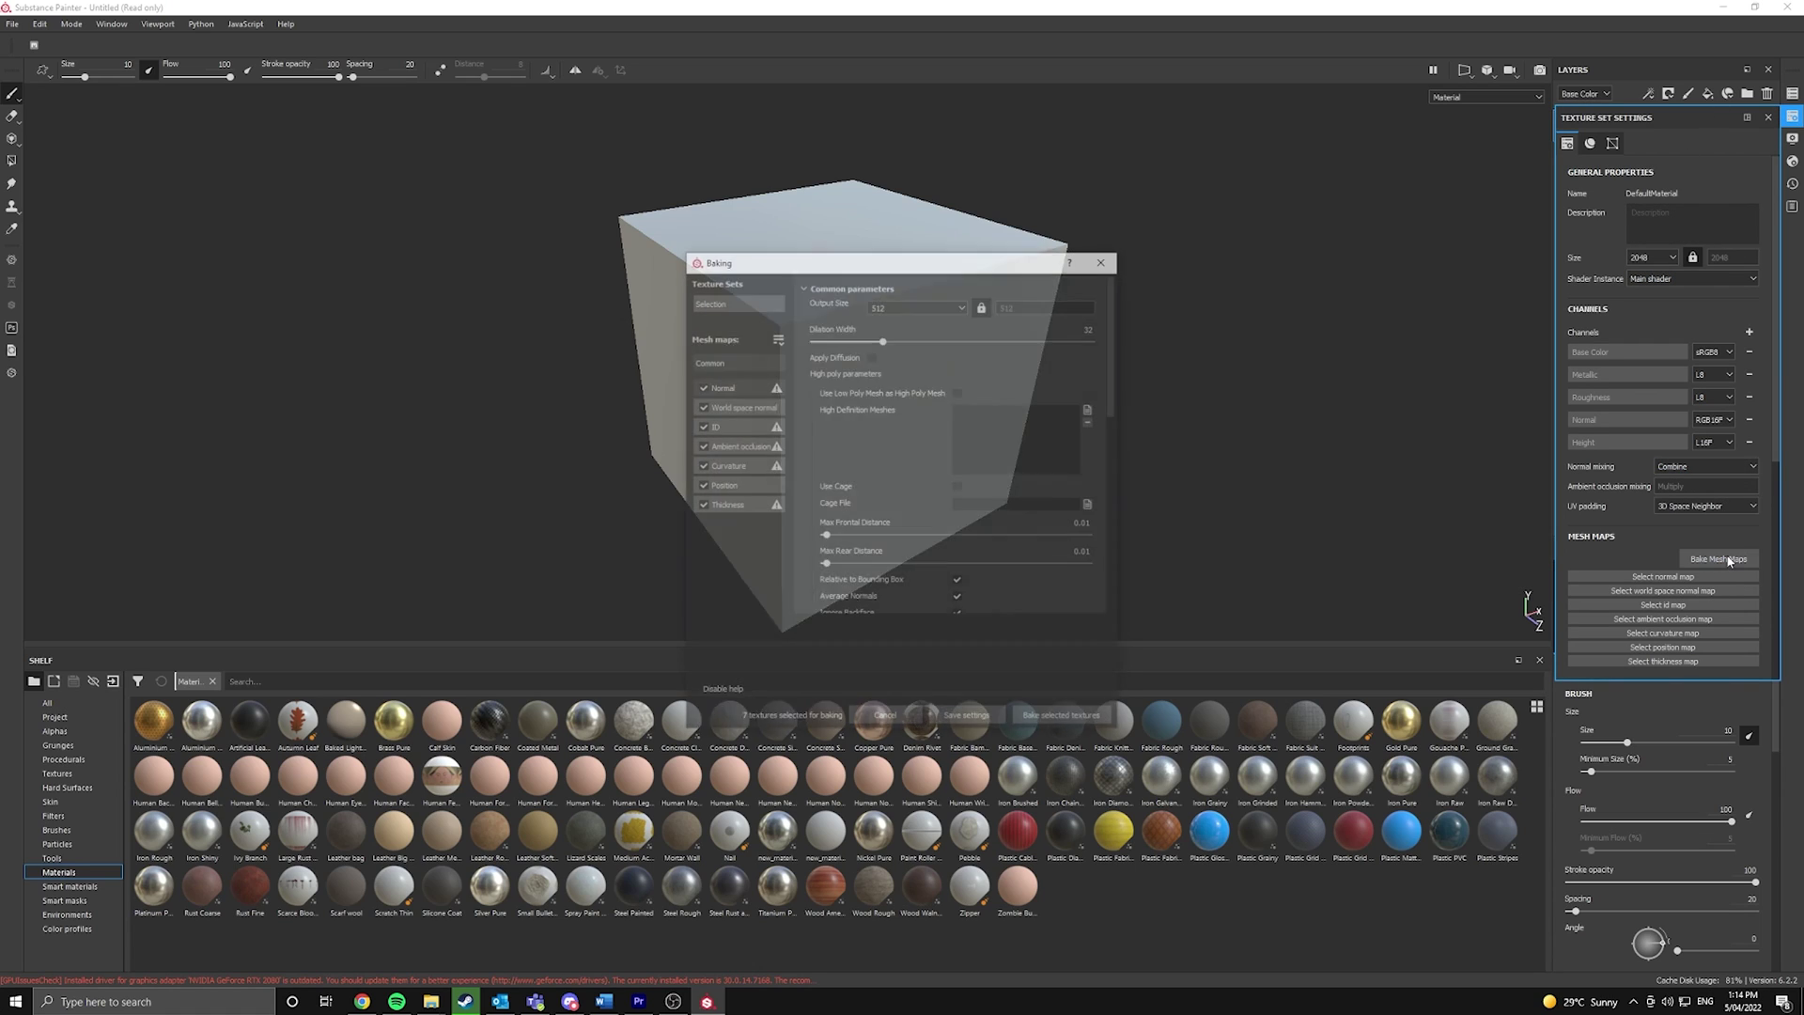
drag(897, 266, 1002, 261)
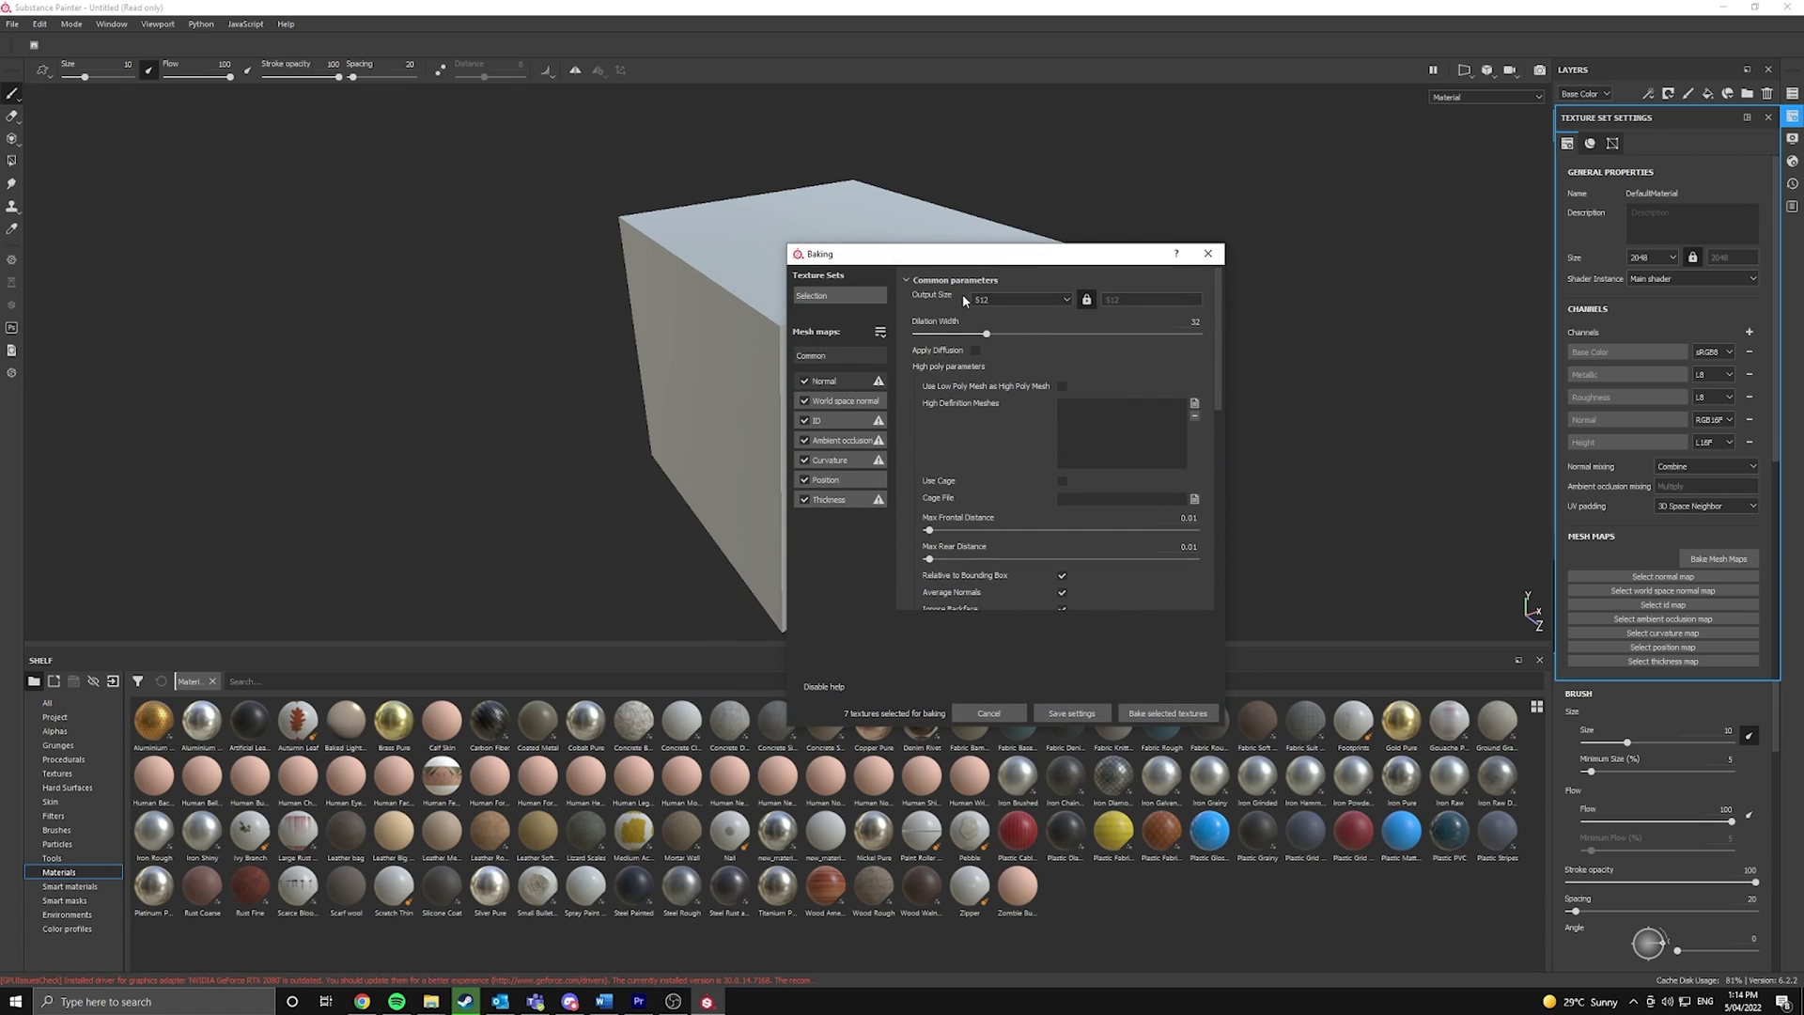
Set bake output size to 1024 and the ID baker's colour source to Vertex Color.
click(994, 300)
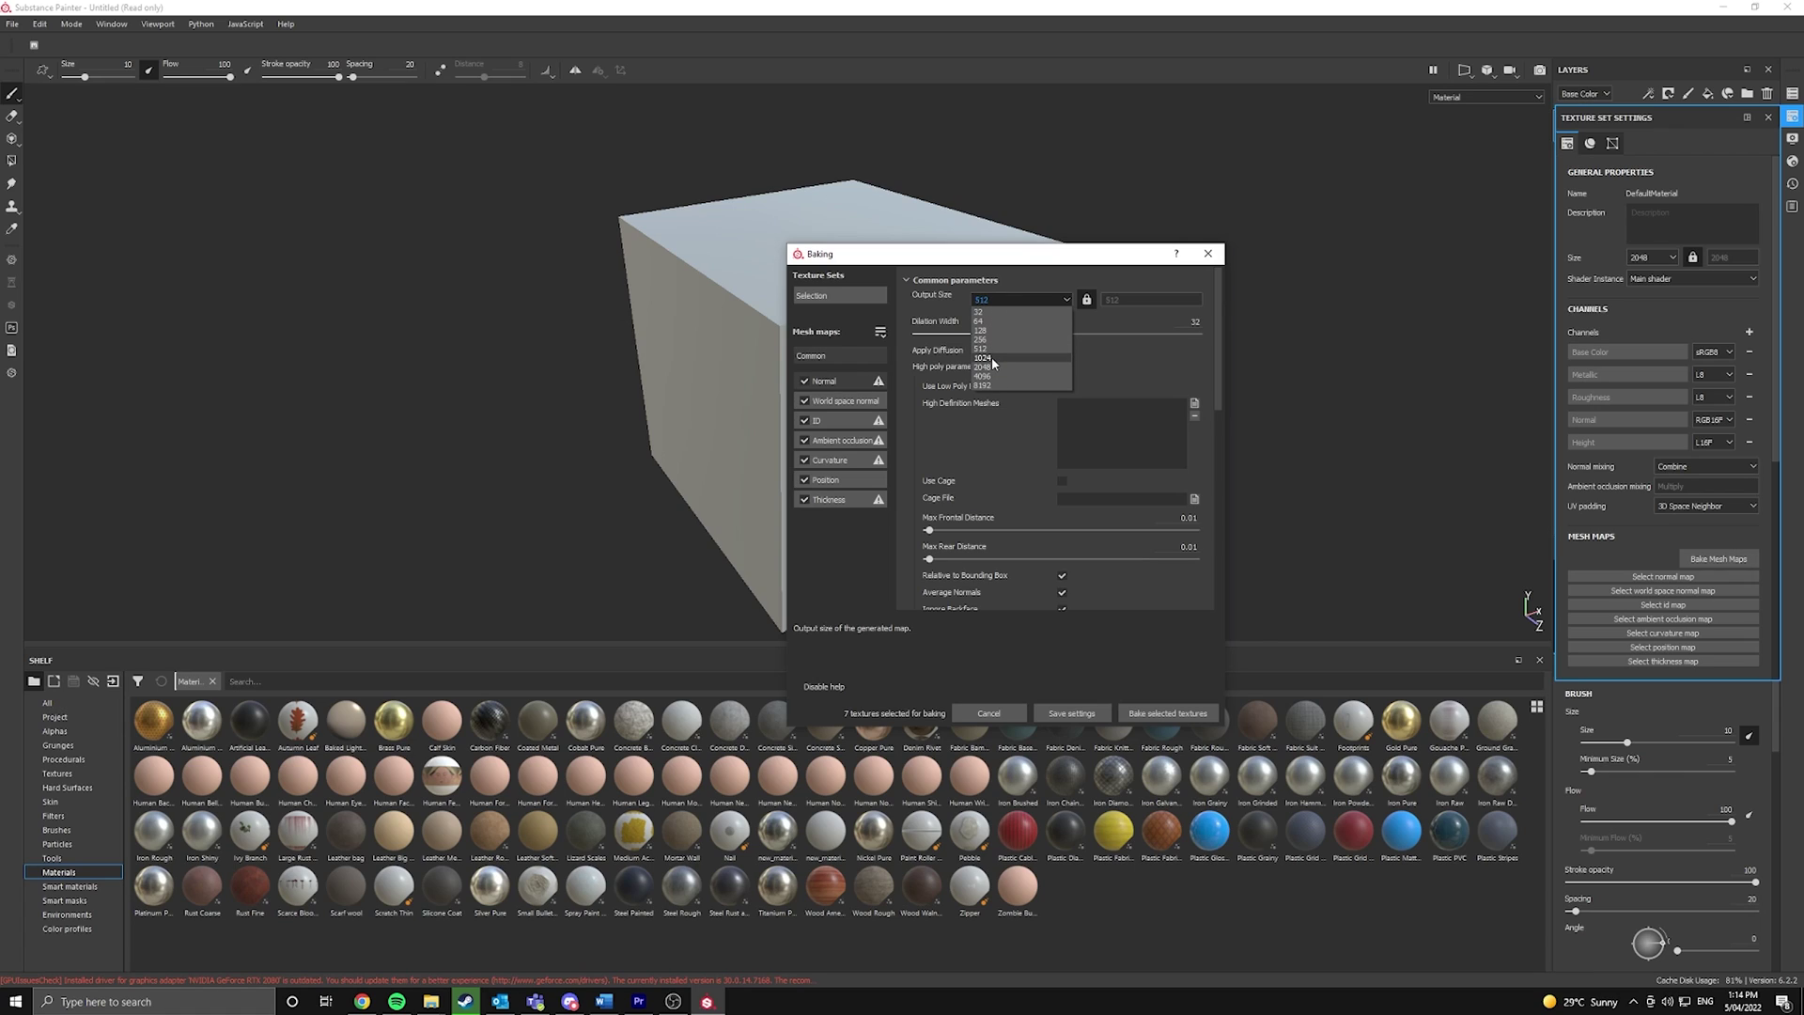
click(990, 357)
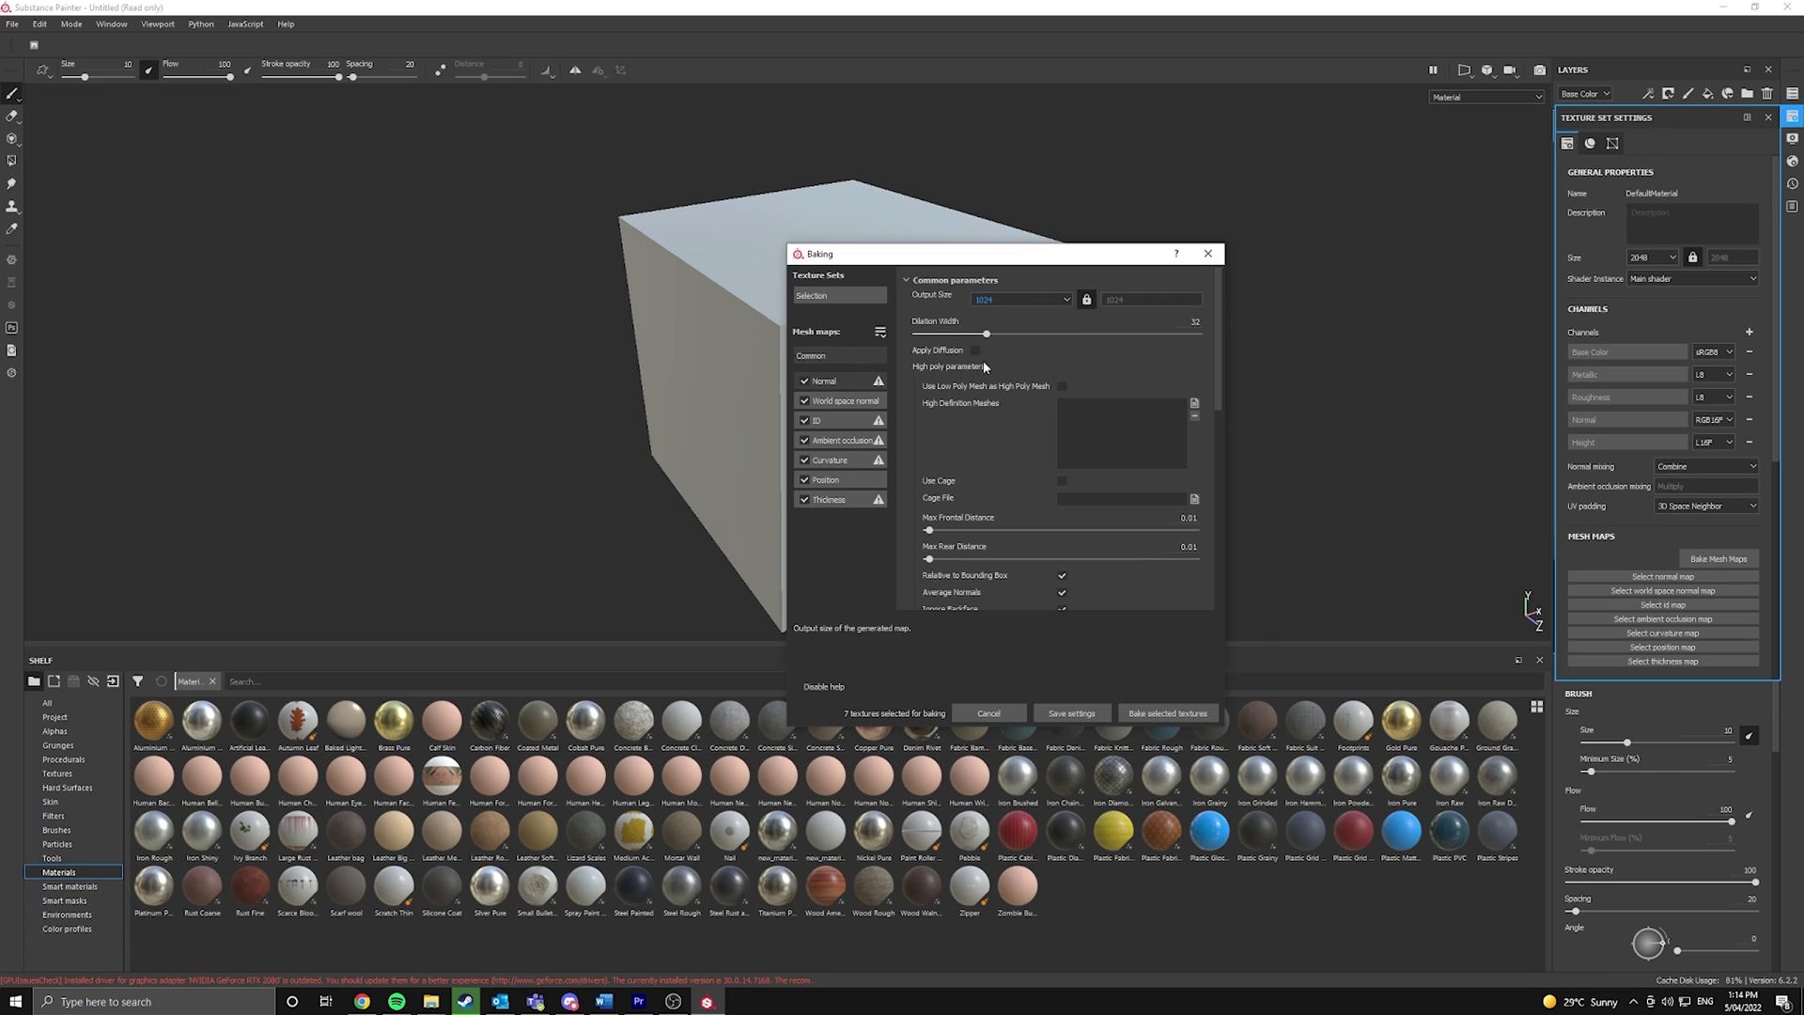
scroll(972, 349, down, 10)
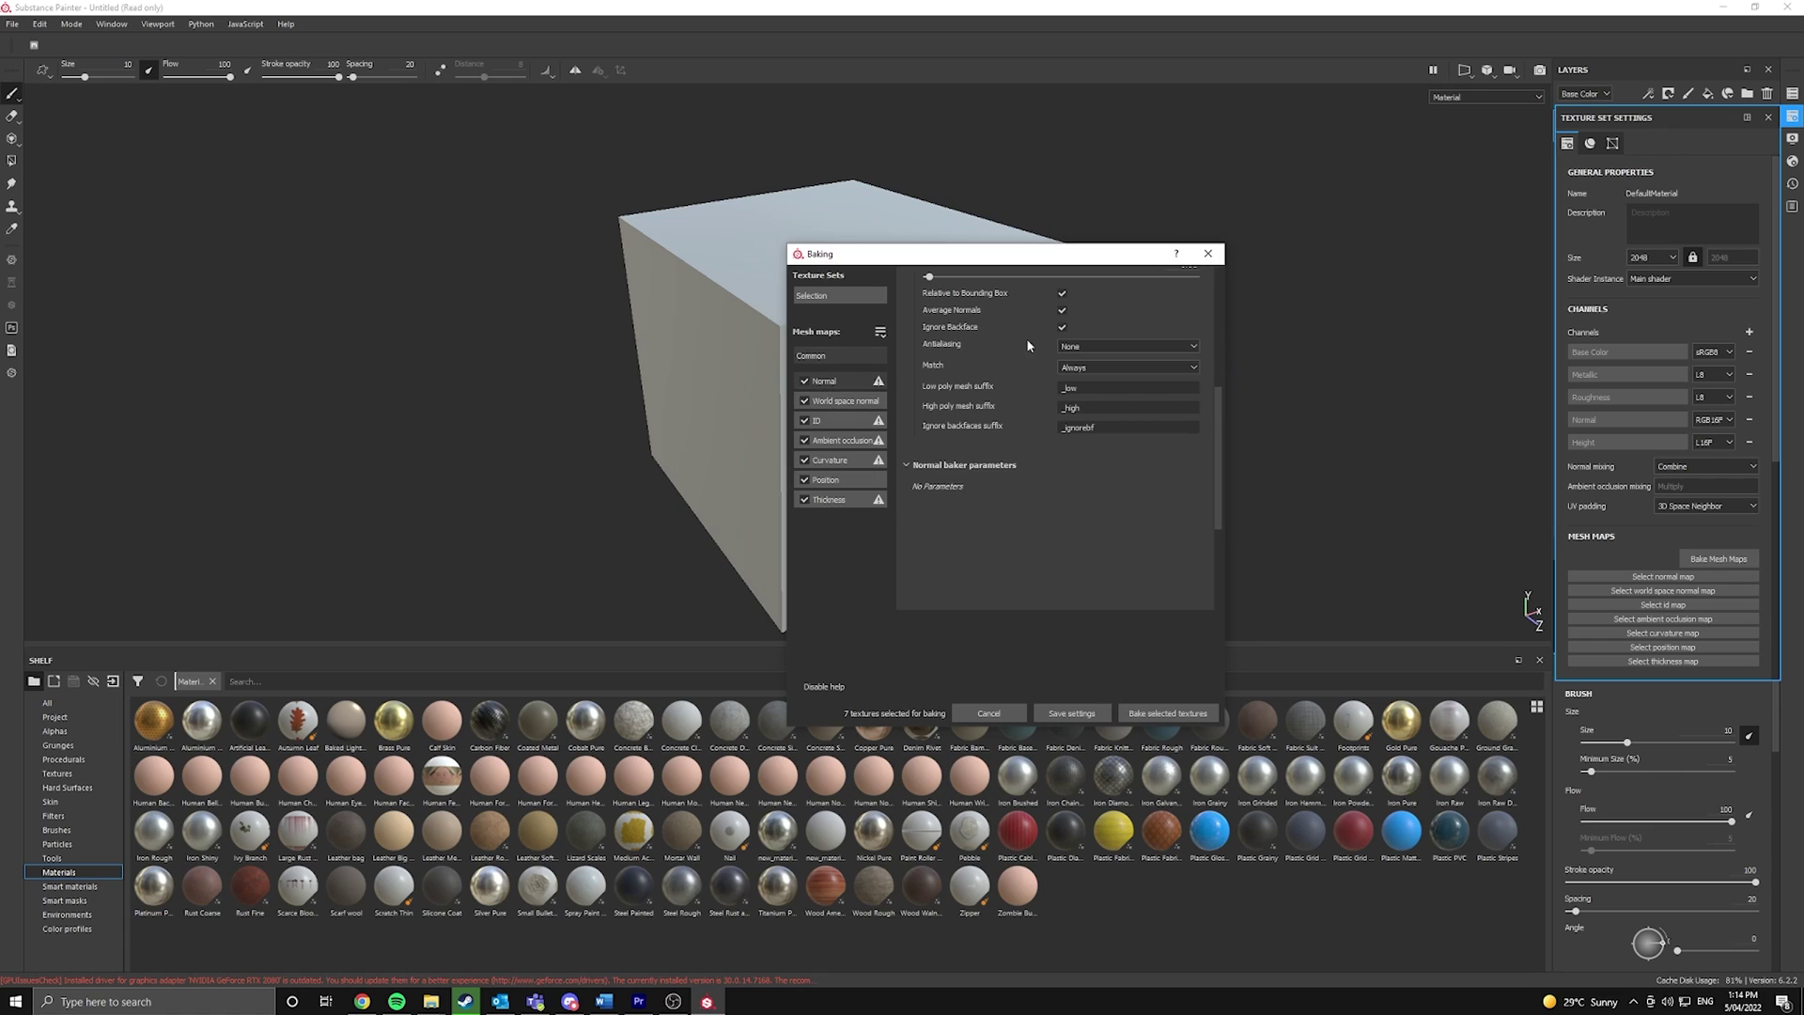
click(831, 420)
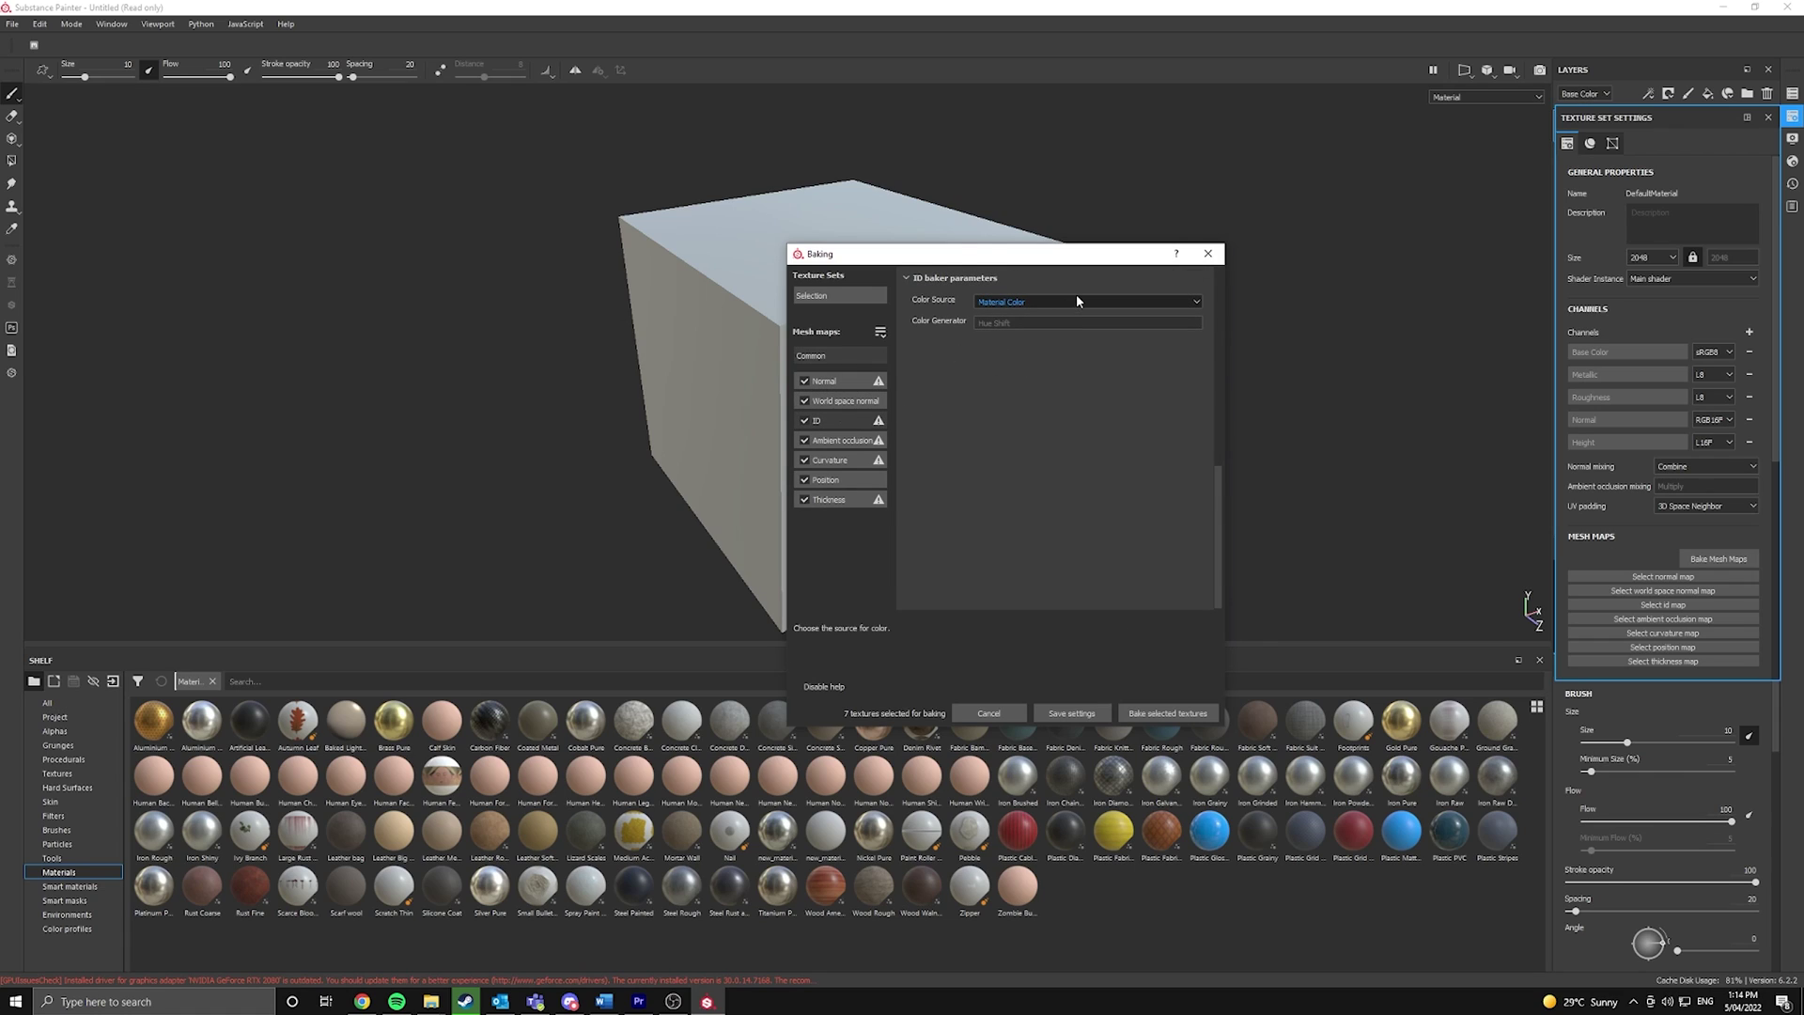
mouse_move(850, 422)
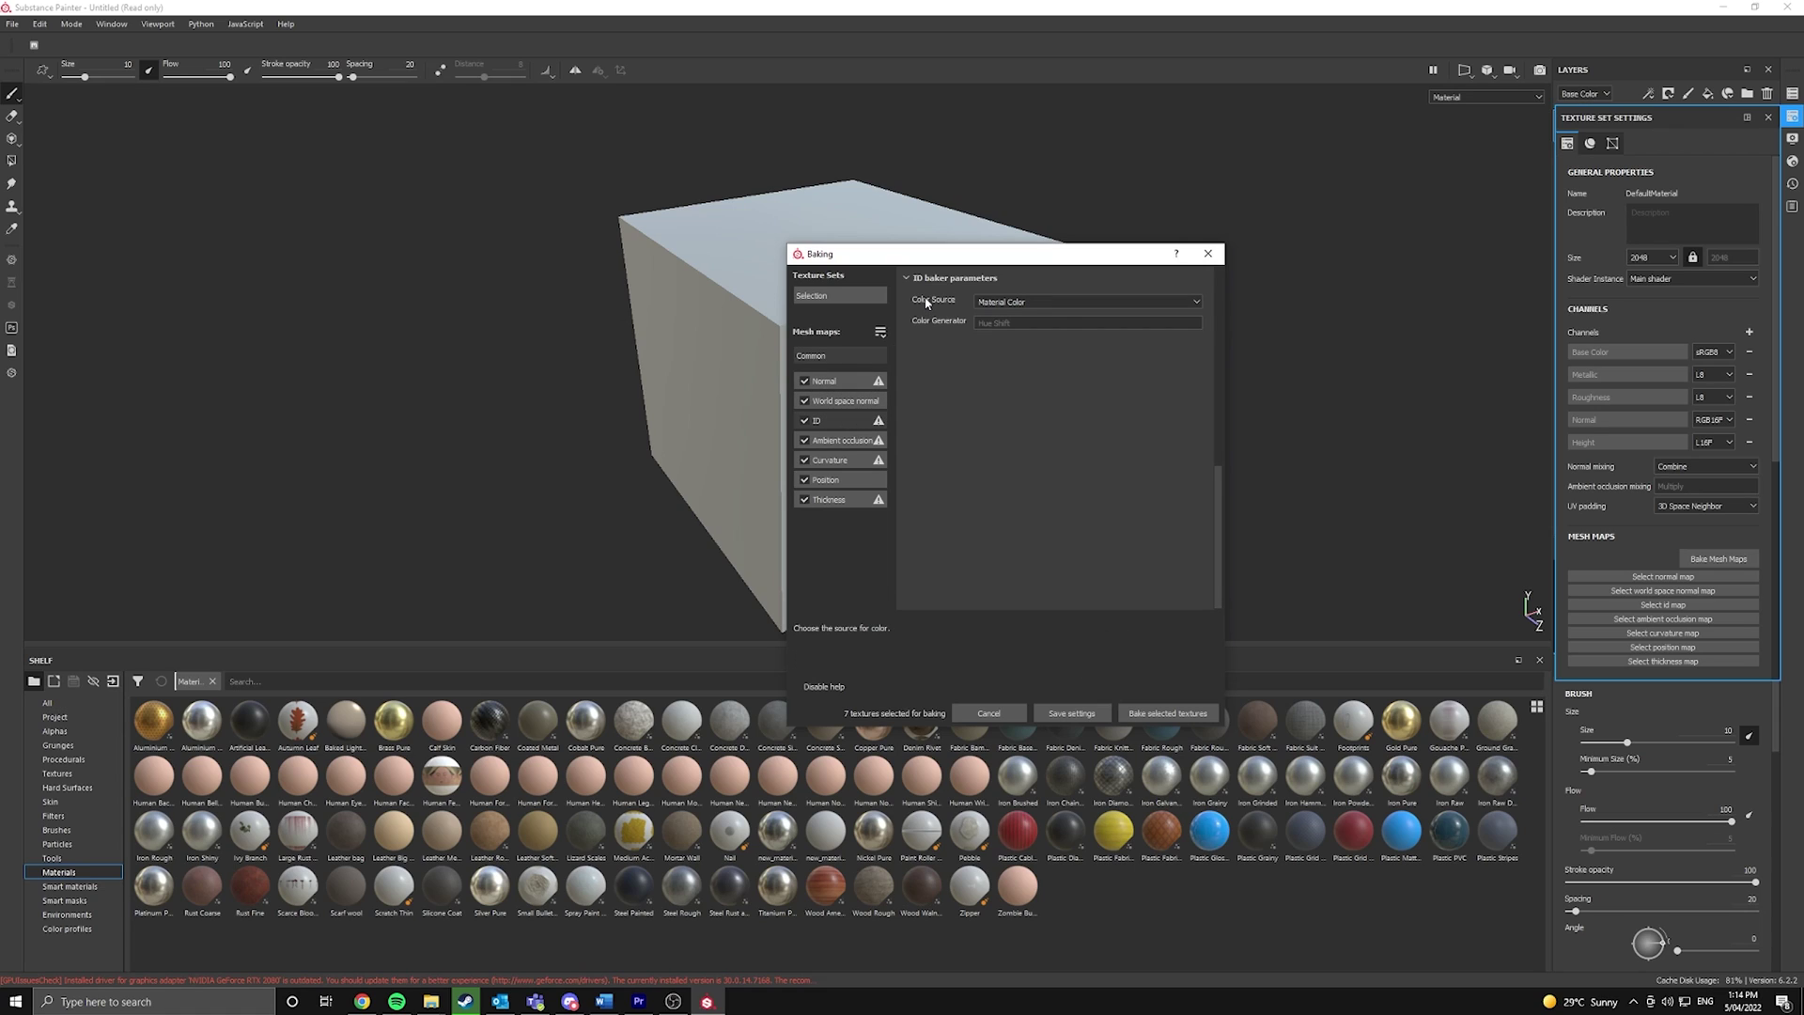
click(990, 302)
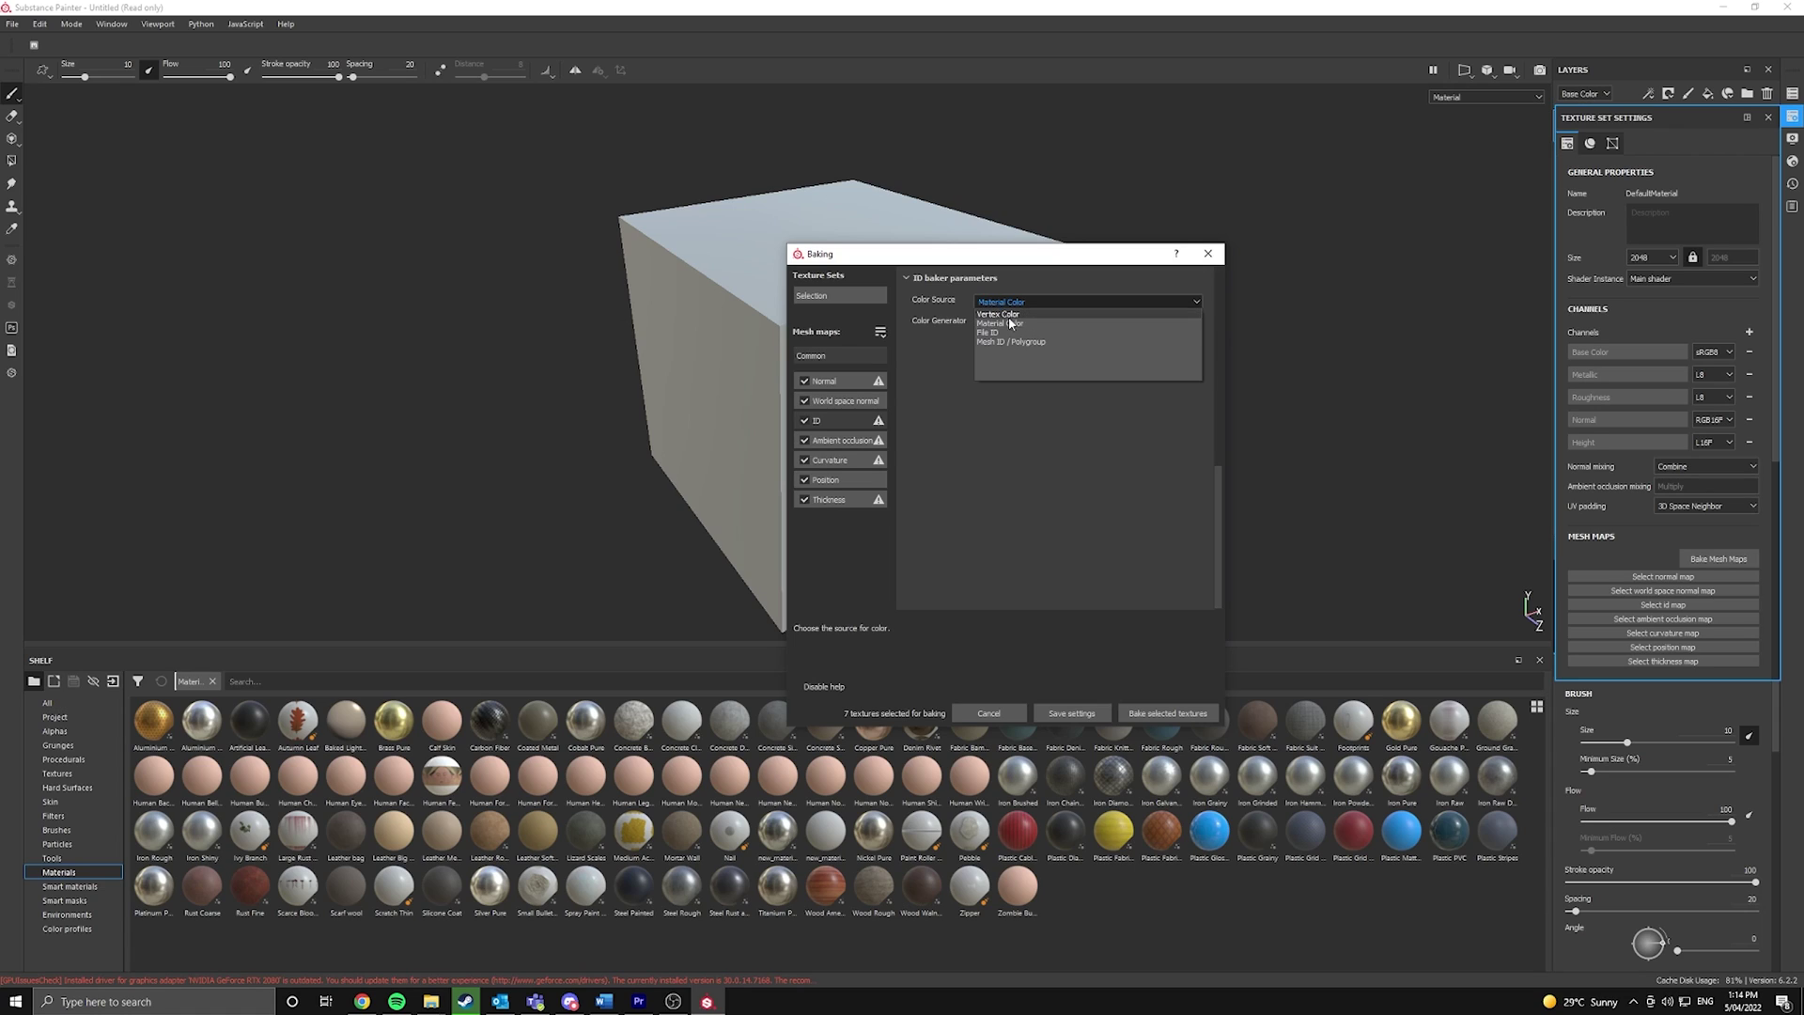
click(1018, 314)
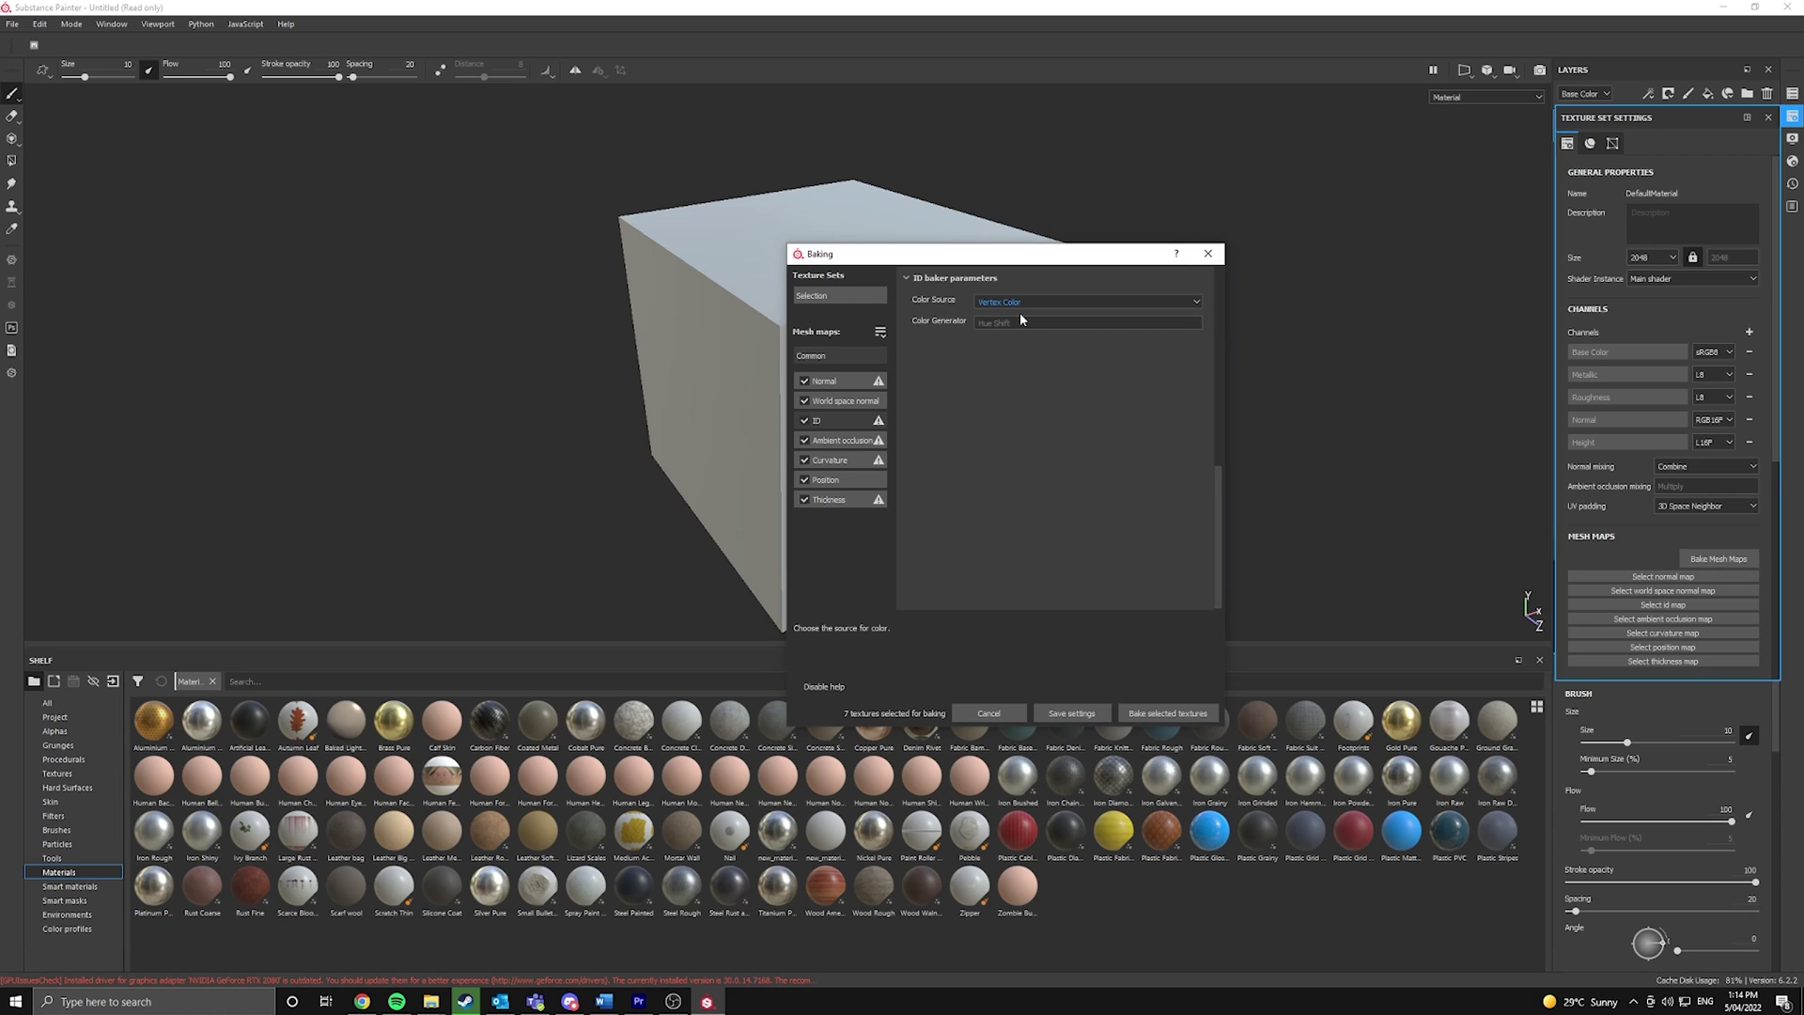
Bake the selected mesh maps and view the ID channel showing the blue top and red sides.
click(1143, 712)
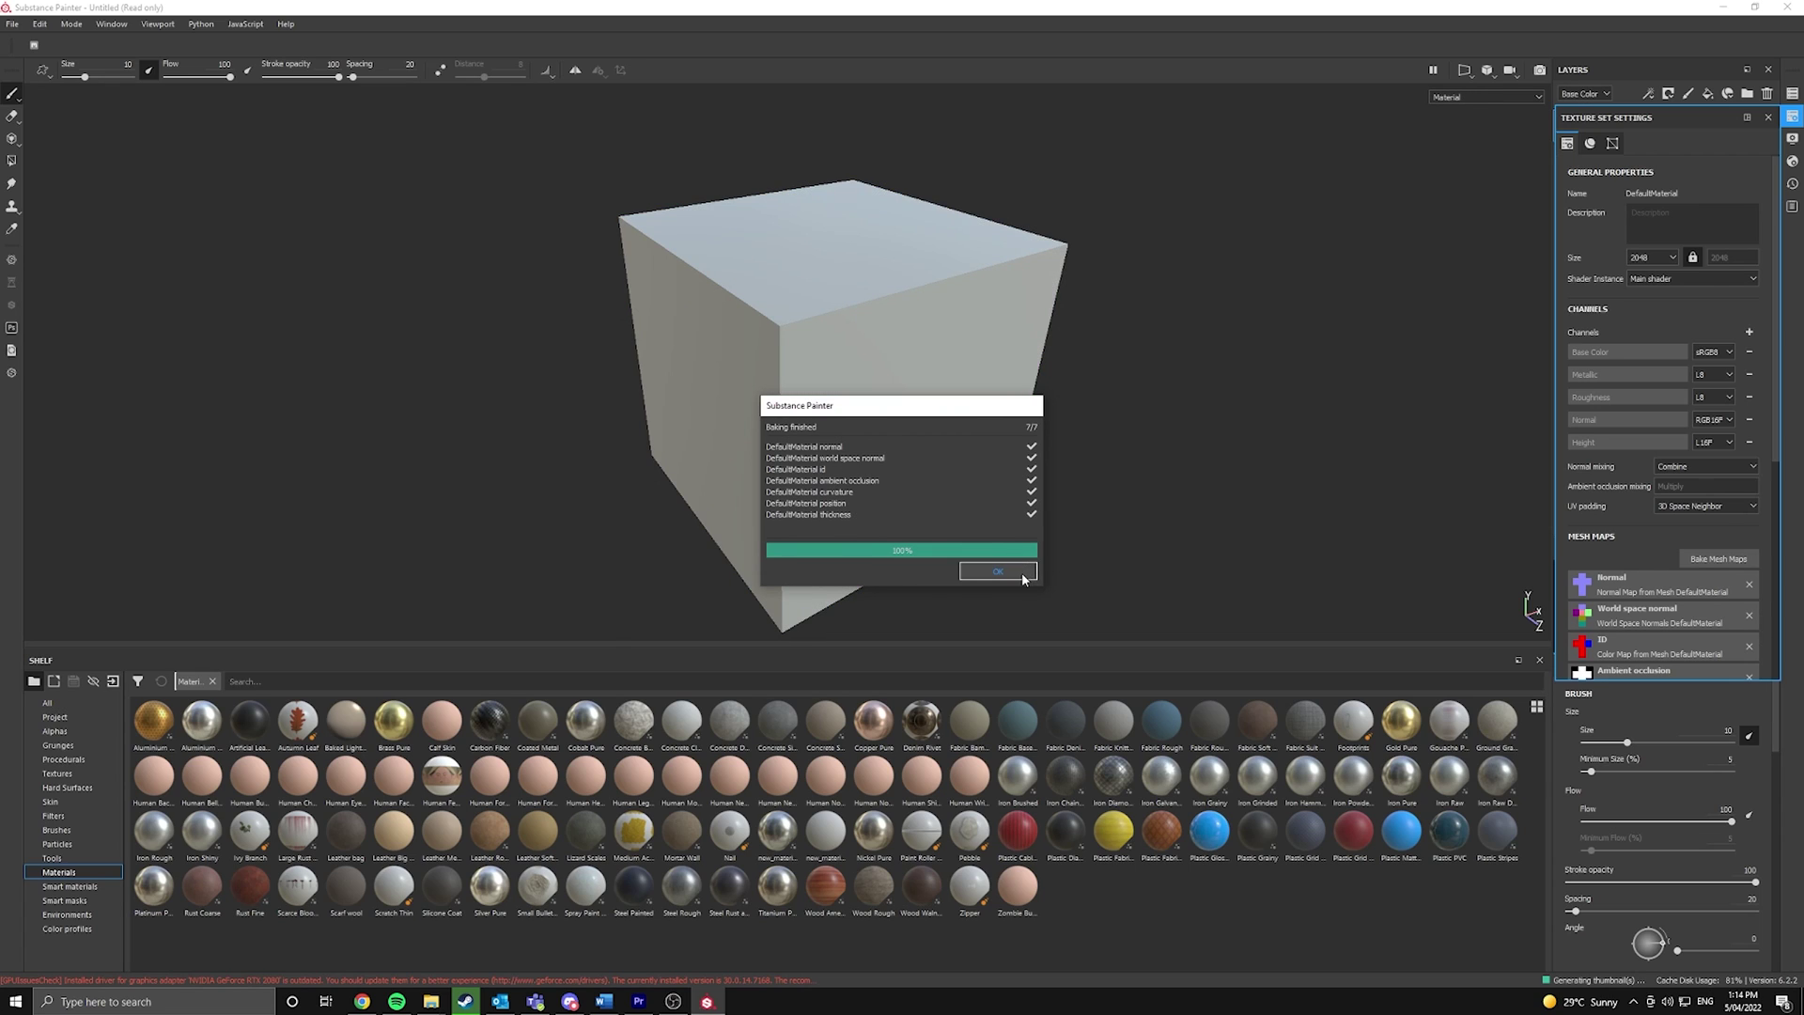
click(1018, 574)
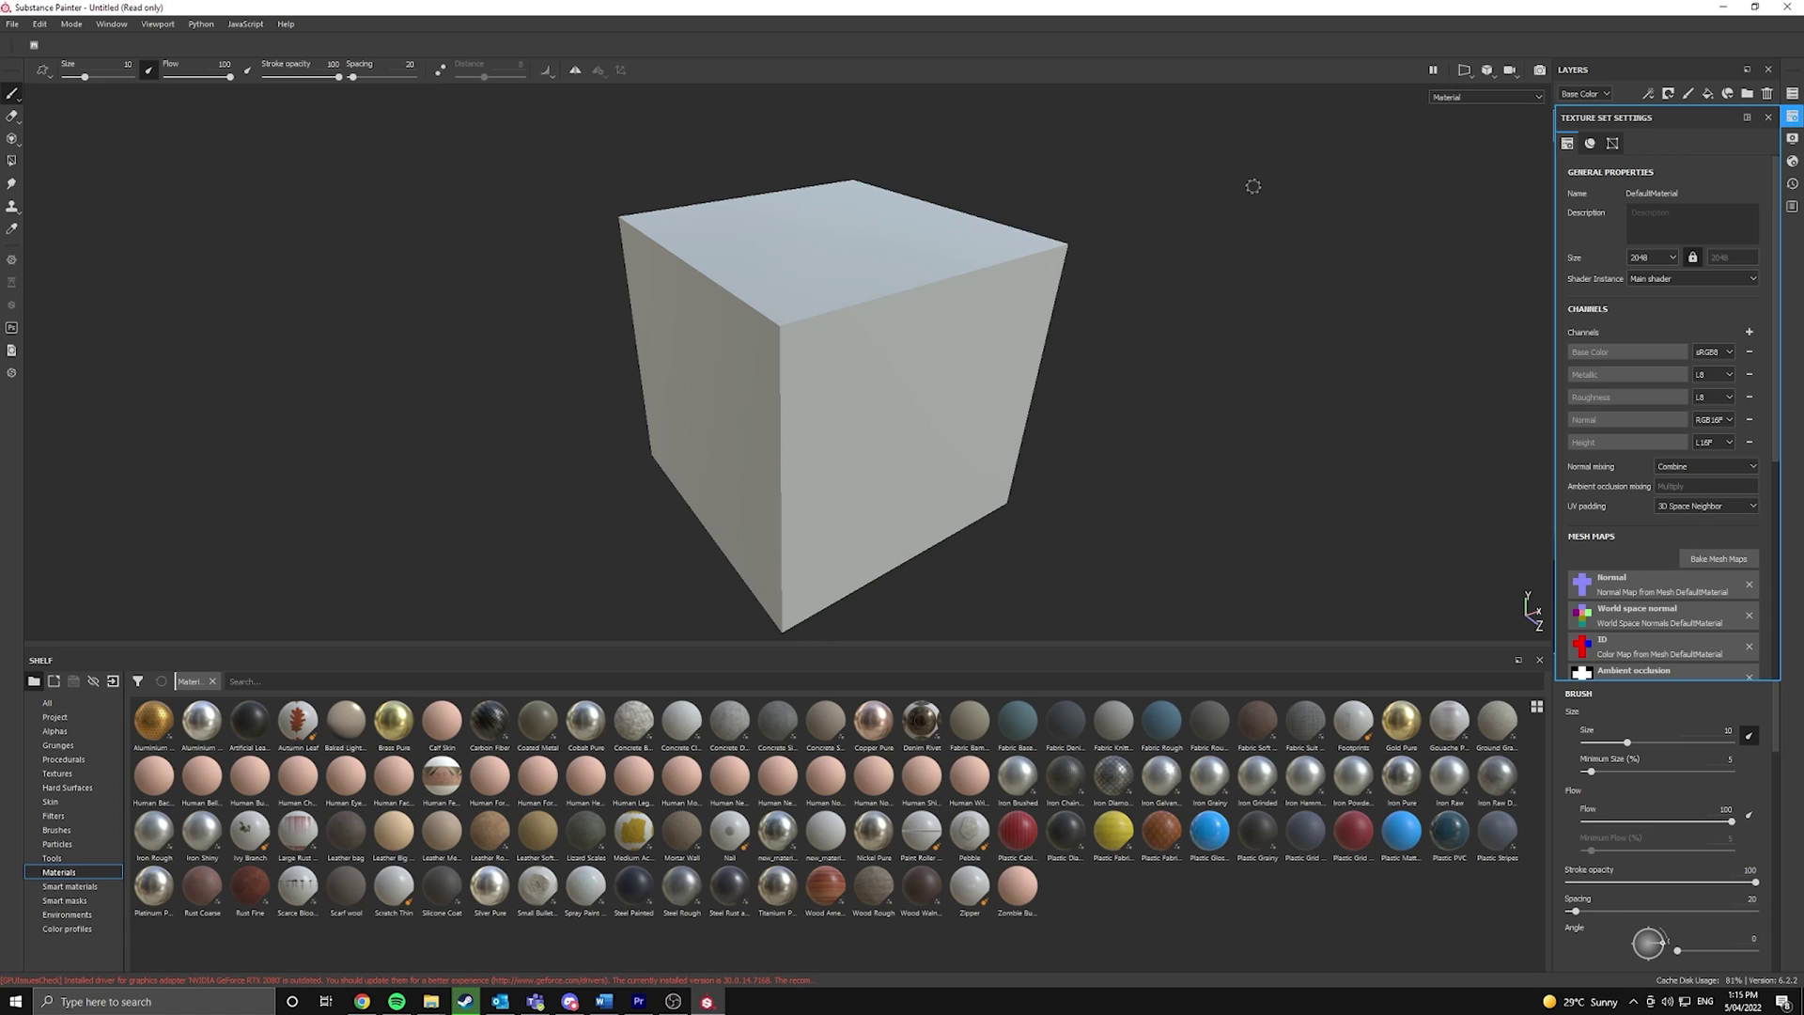
click(1503, 98)
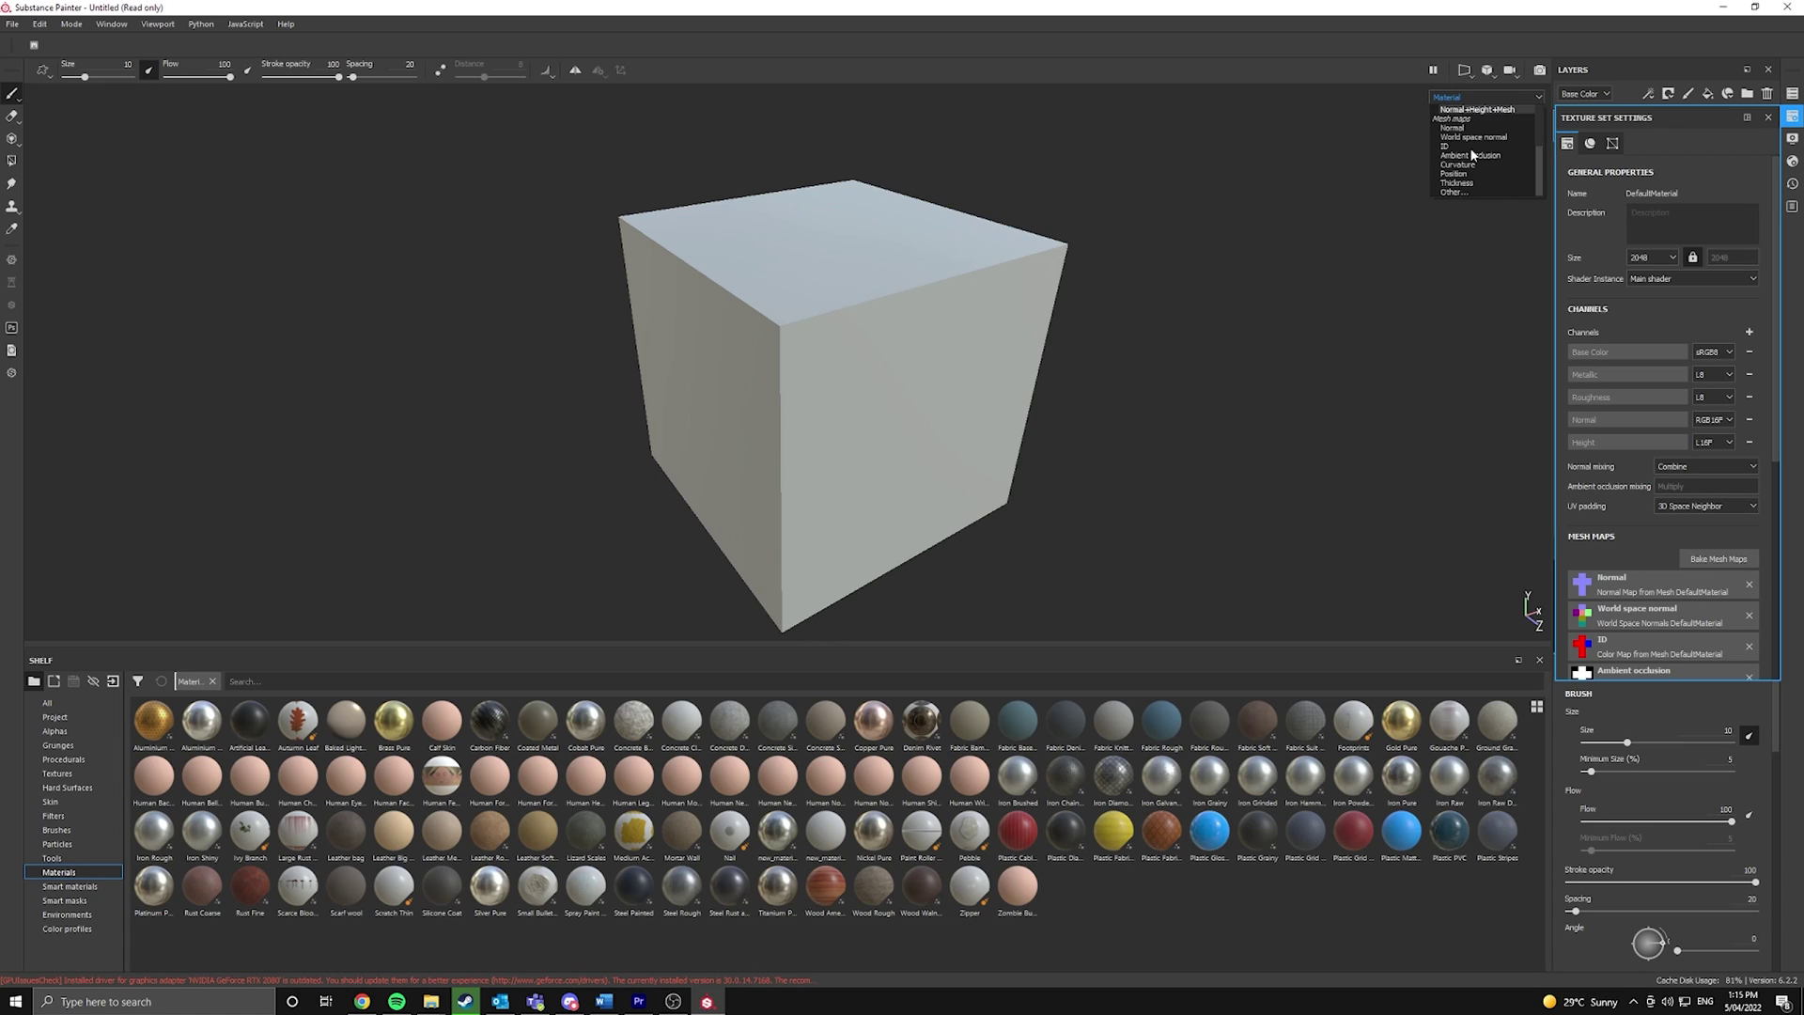
click(1447, 148)
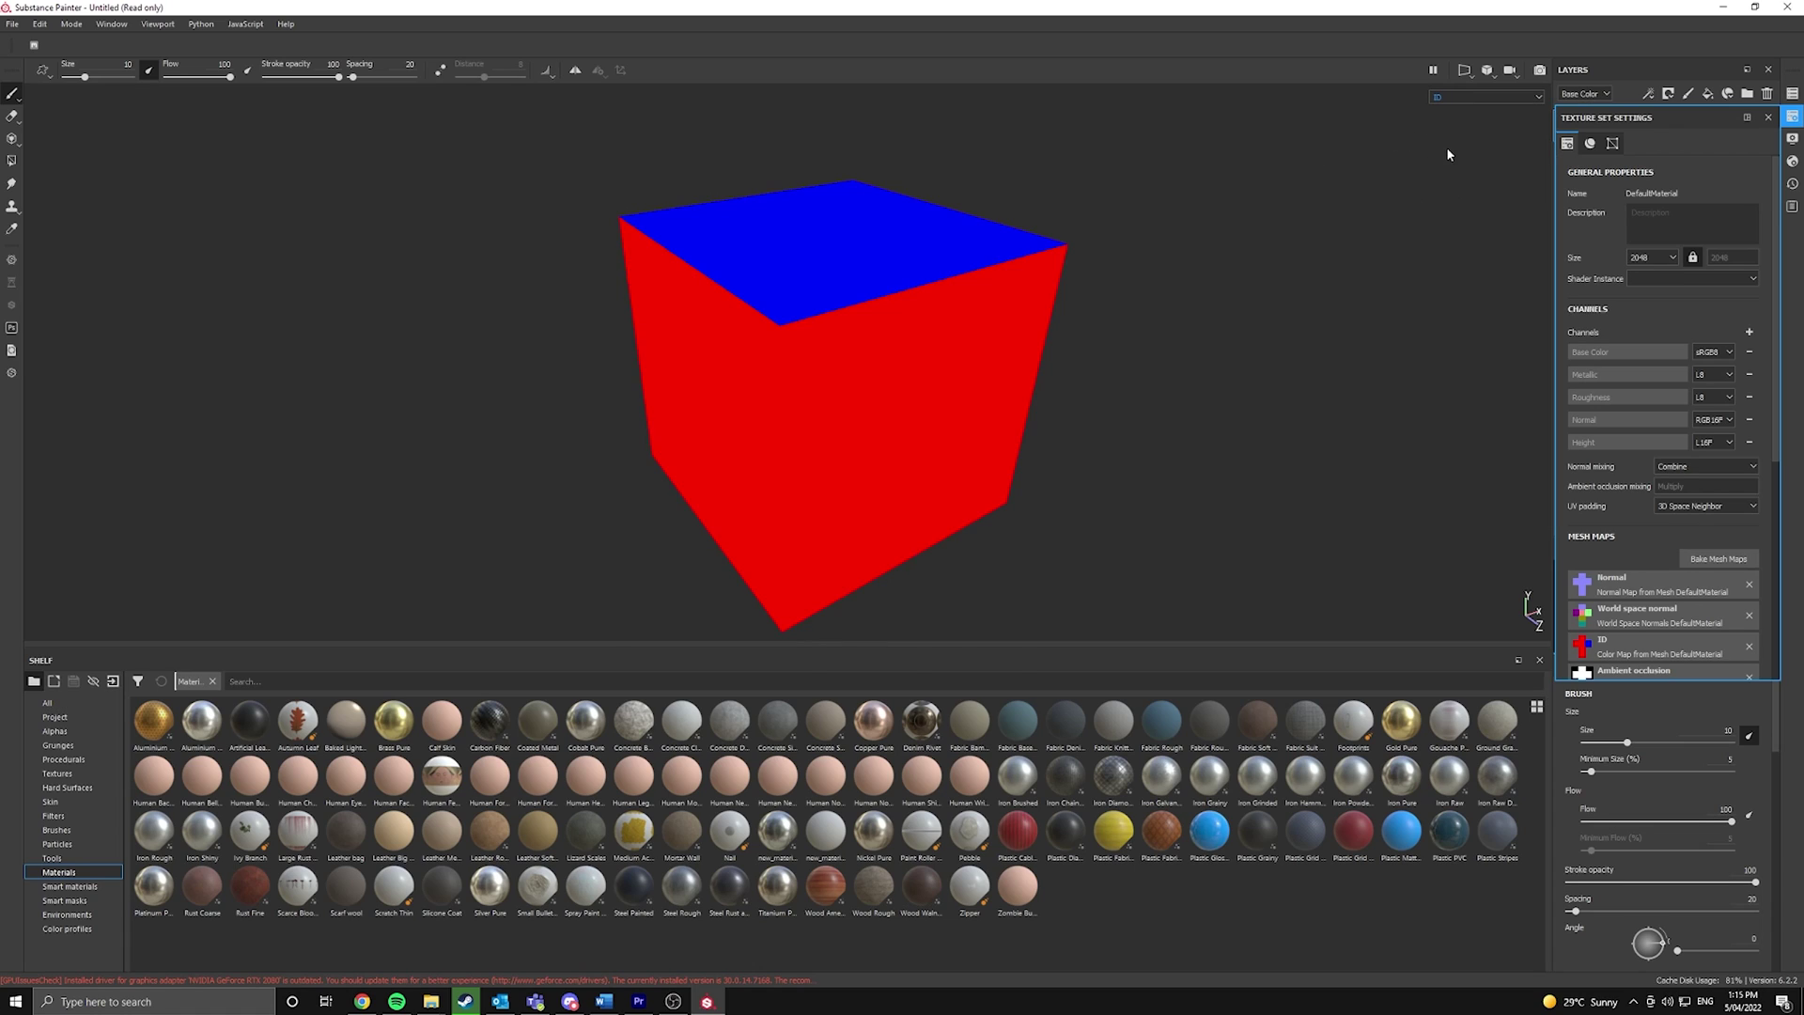
alt+drag(942, 342, 878, 344)
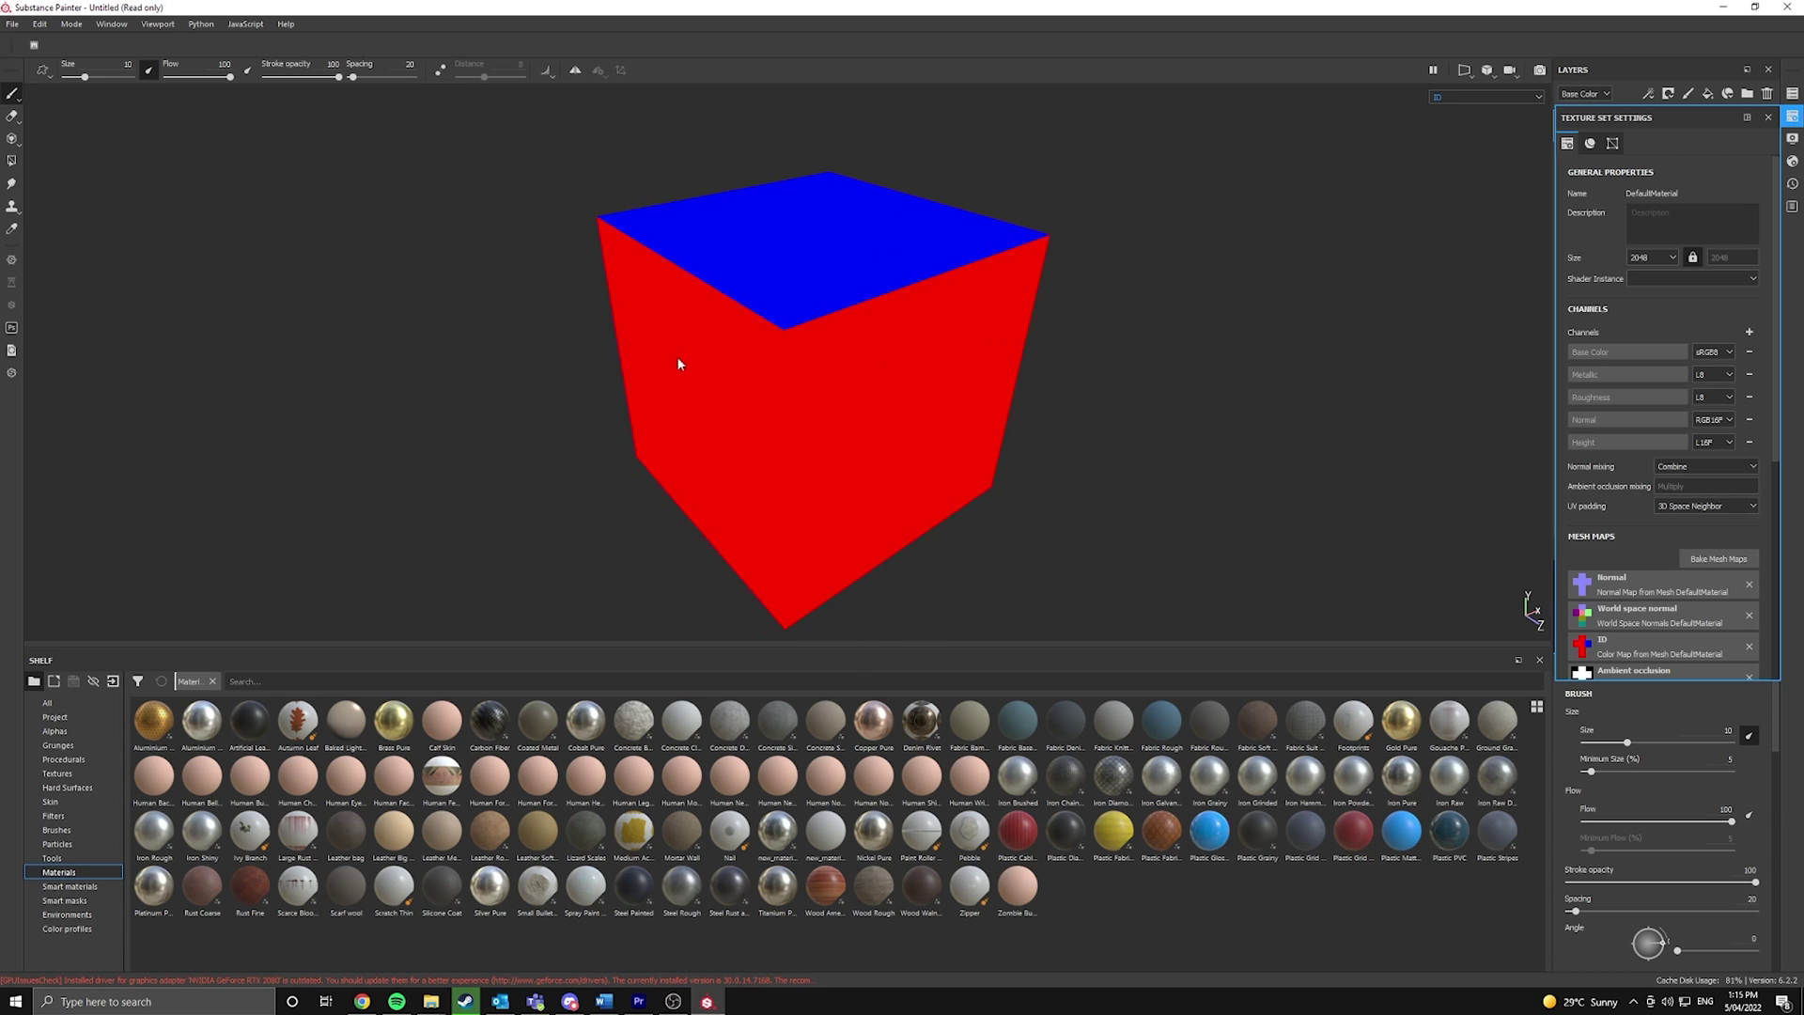
alt+drag(928, 421, 854, 238)
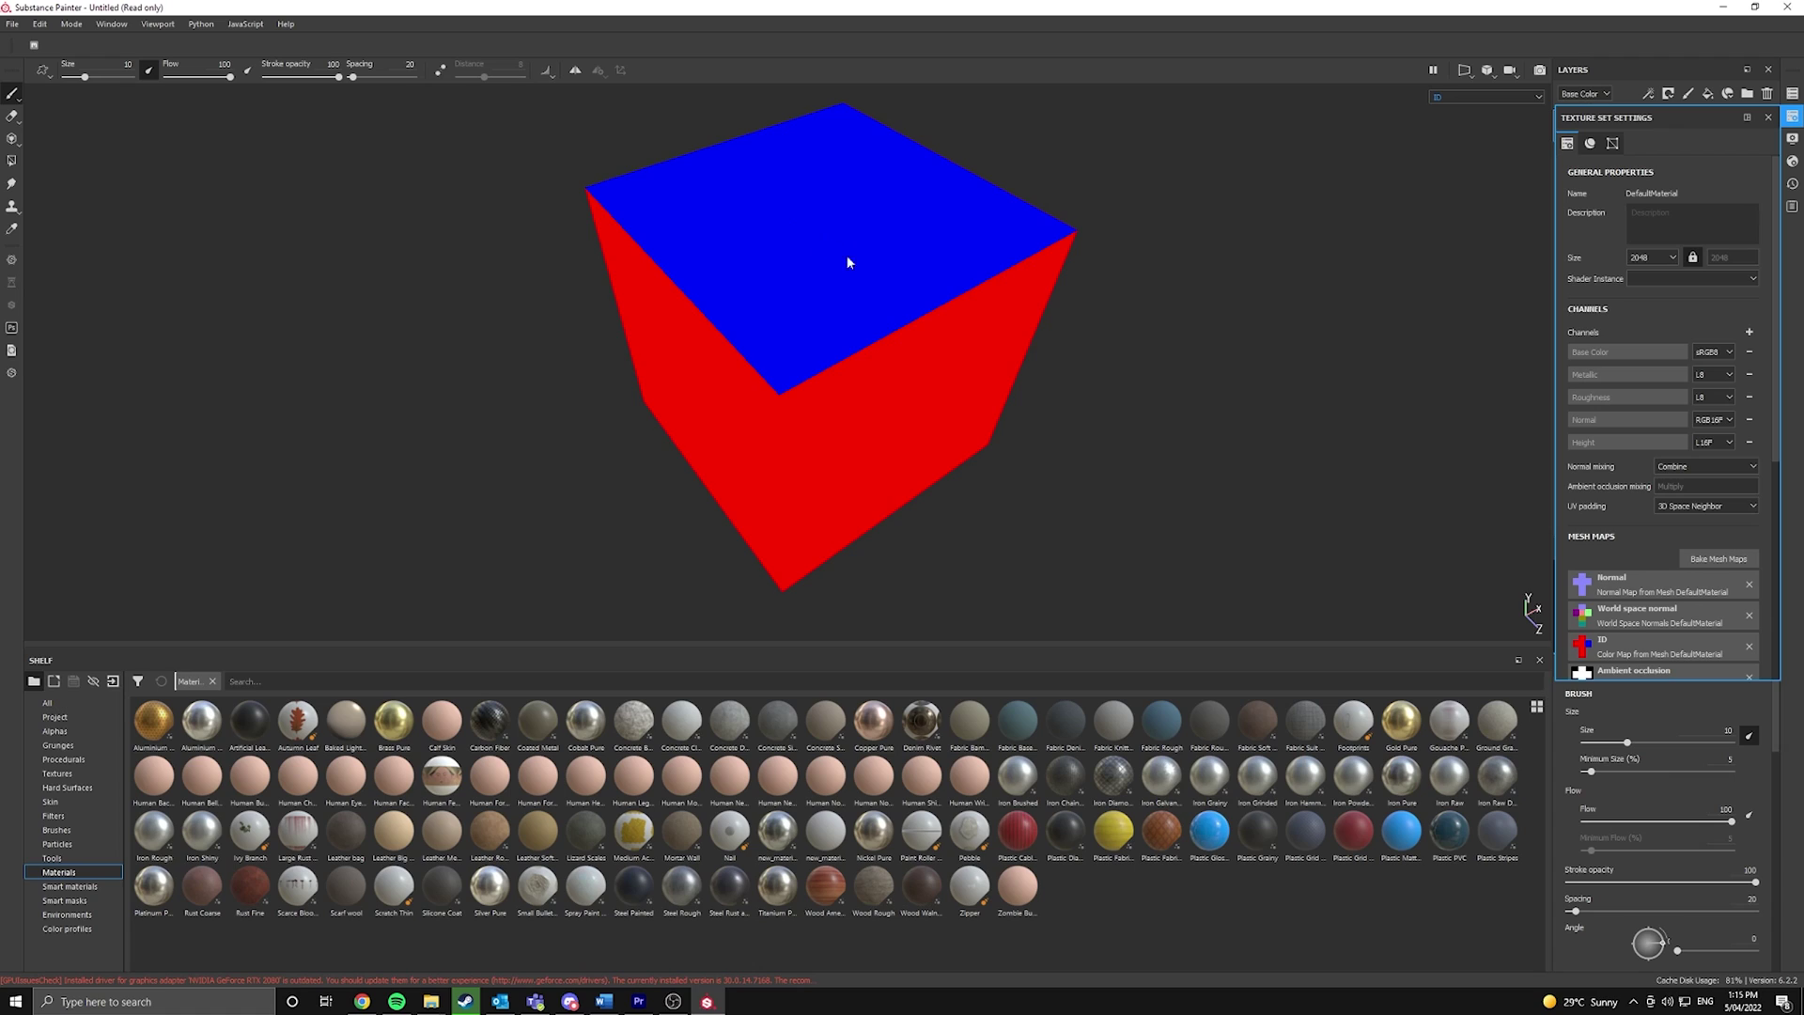
Apply the Plastic Cables Braided material to the cube and return to the material view.
click(1793, 115)
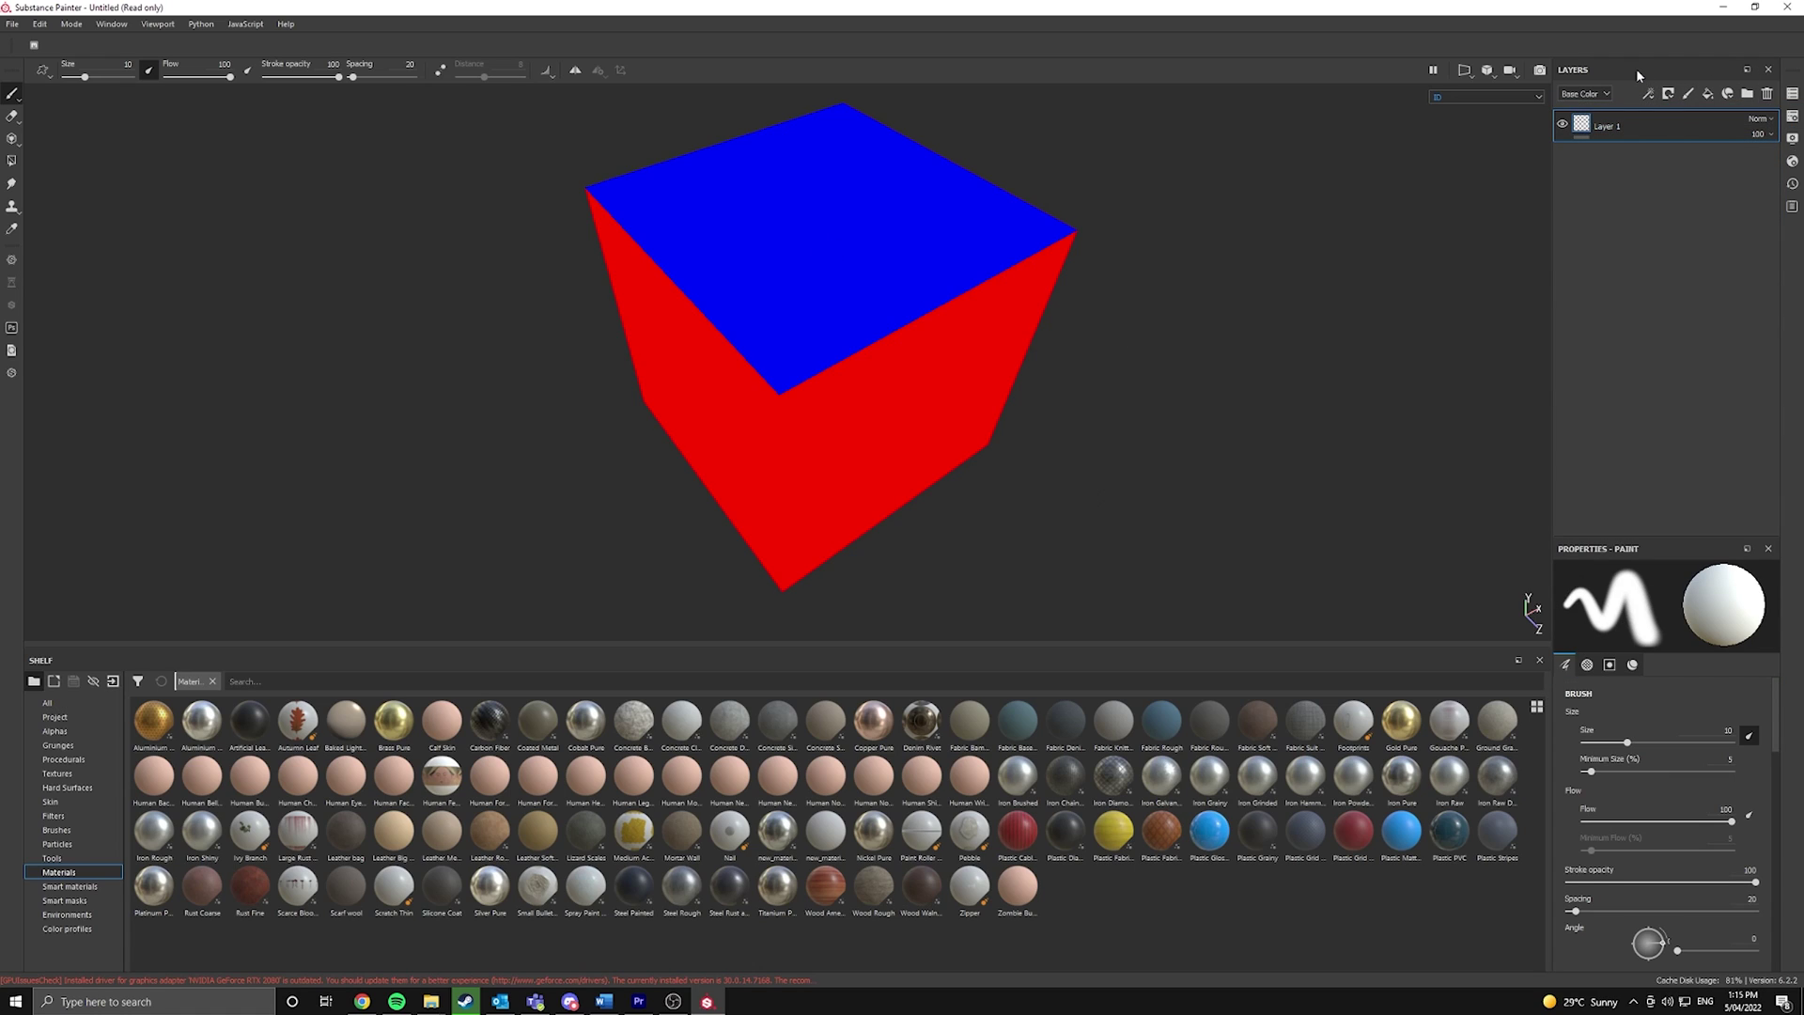
drag(1020, 832, 890, 273)
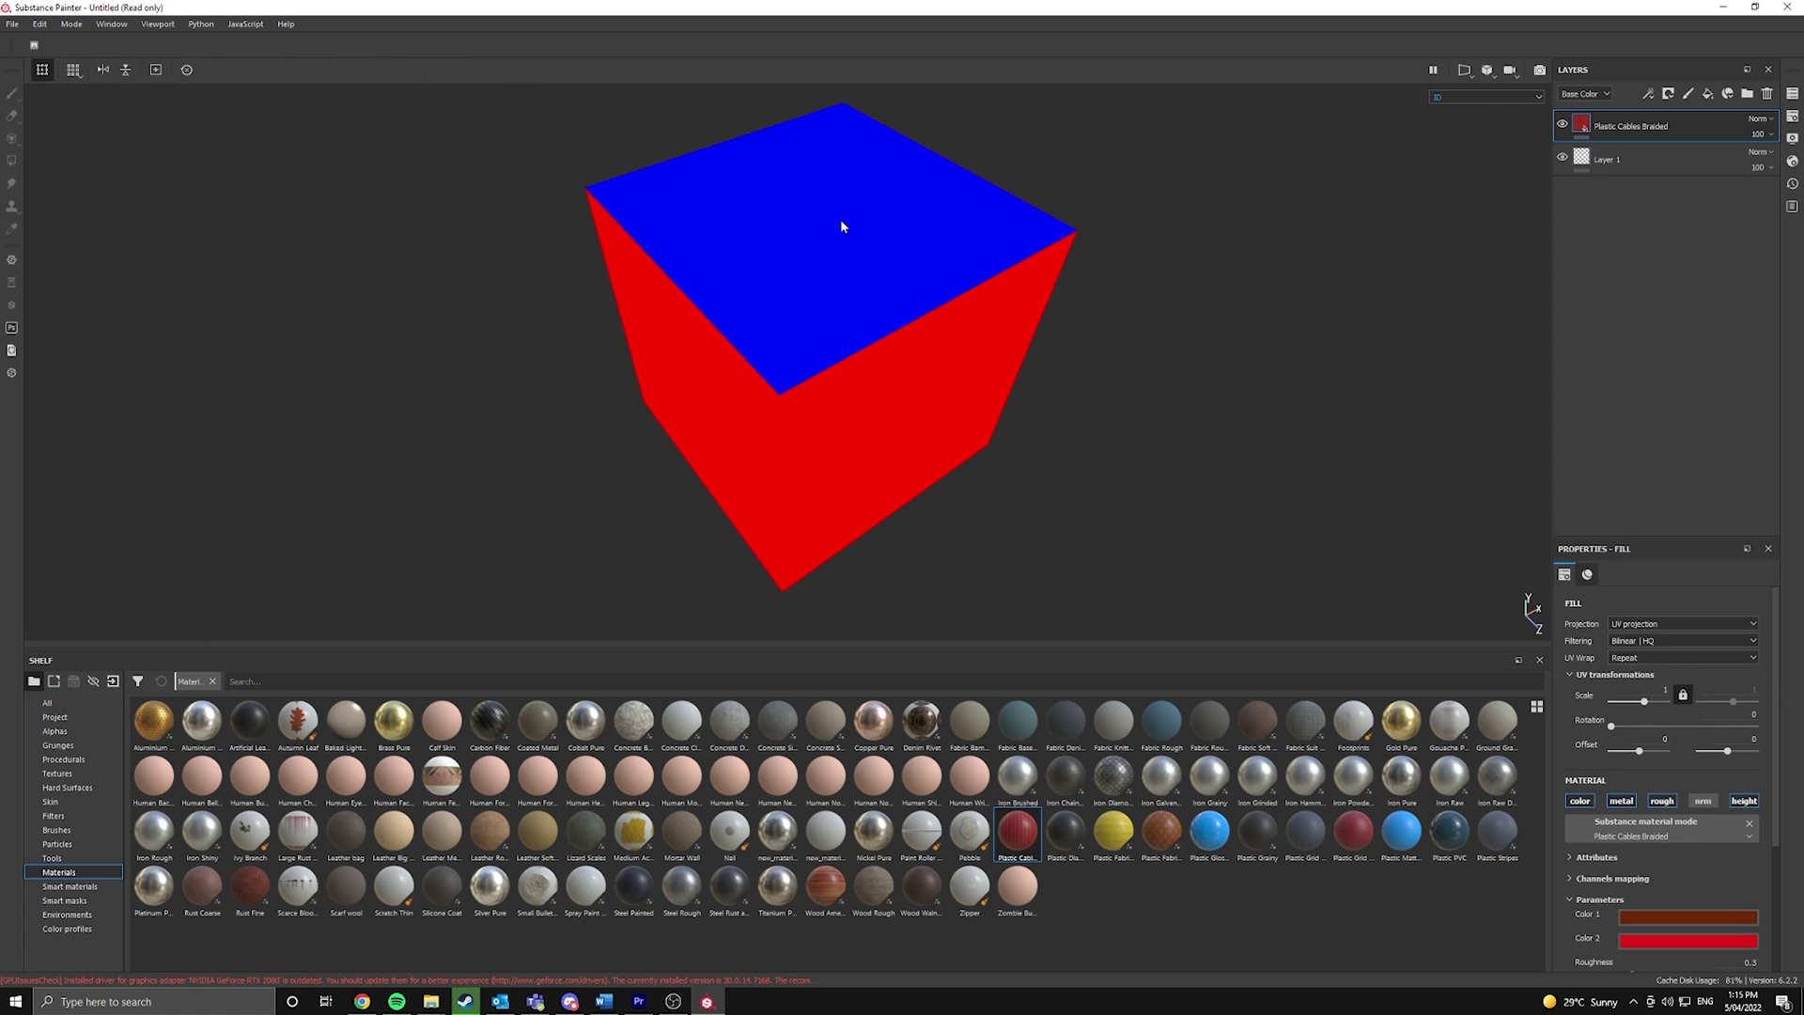
key(m)
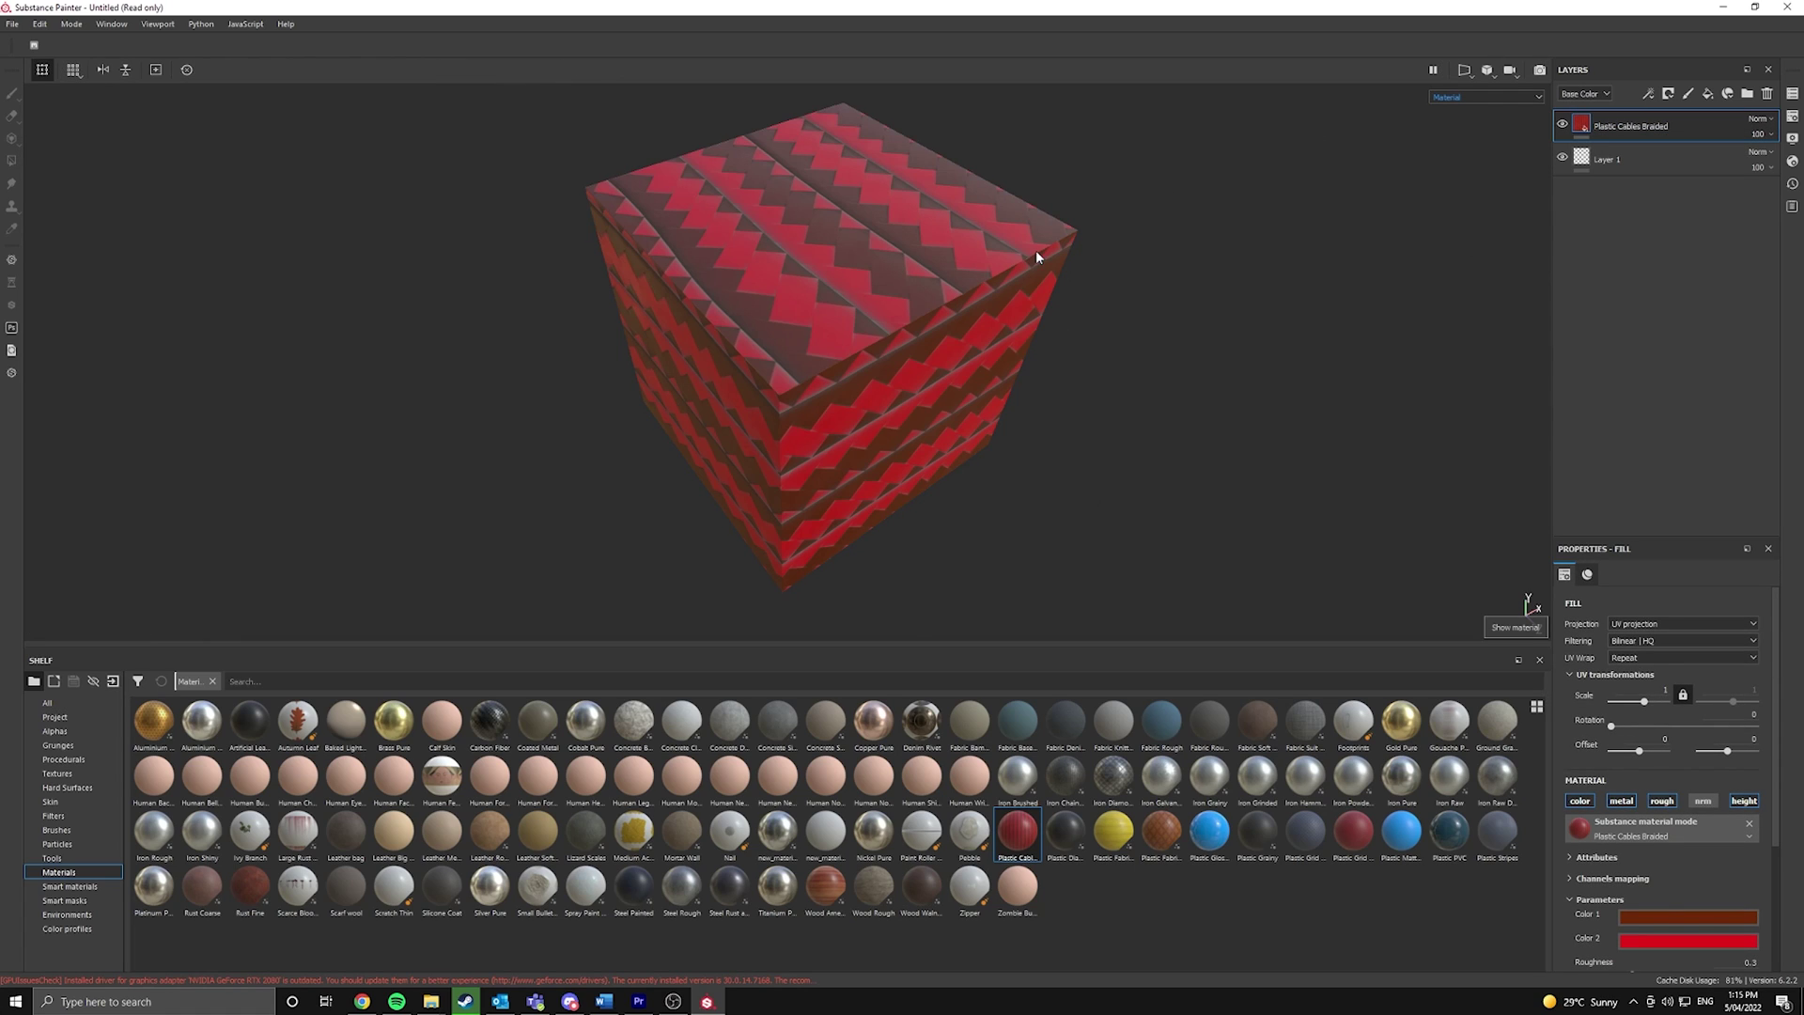
Add a colour-selection mask to the cables layer, picking the blue top.
right_click(1686, 128)
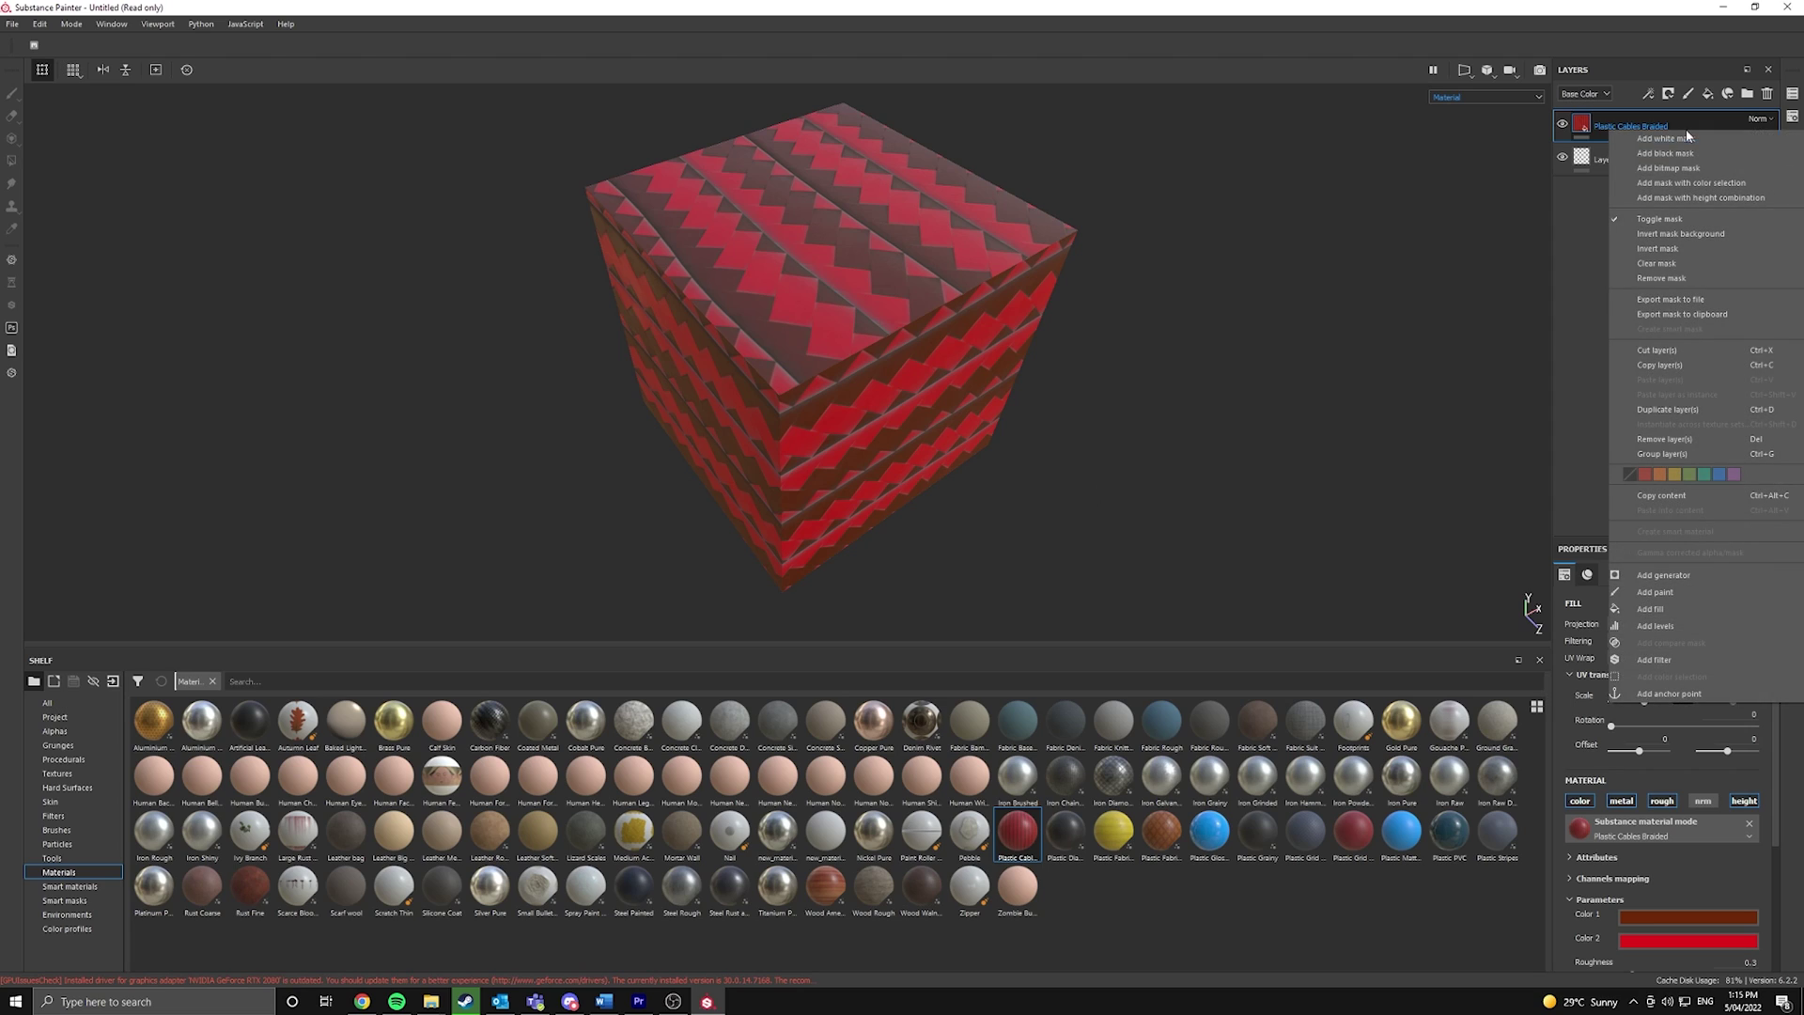
click(1691, 184)
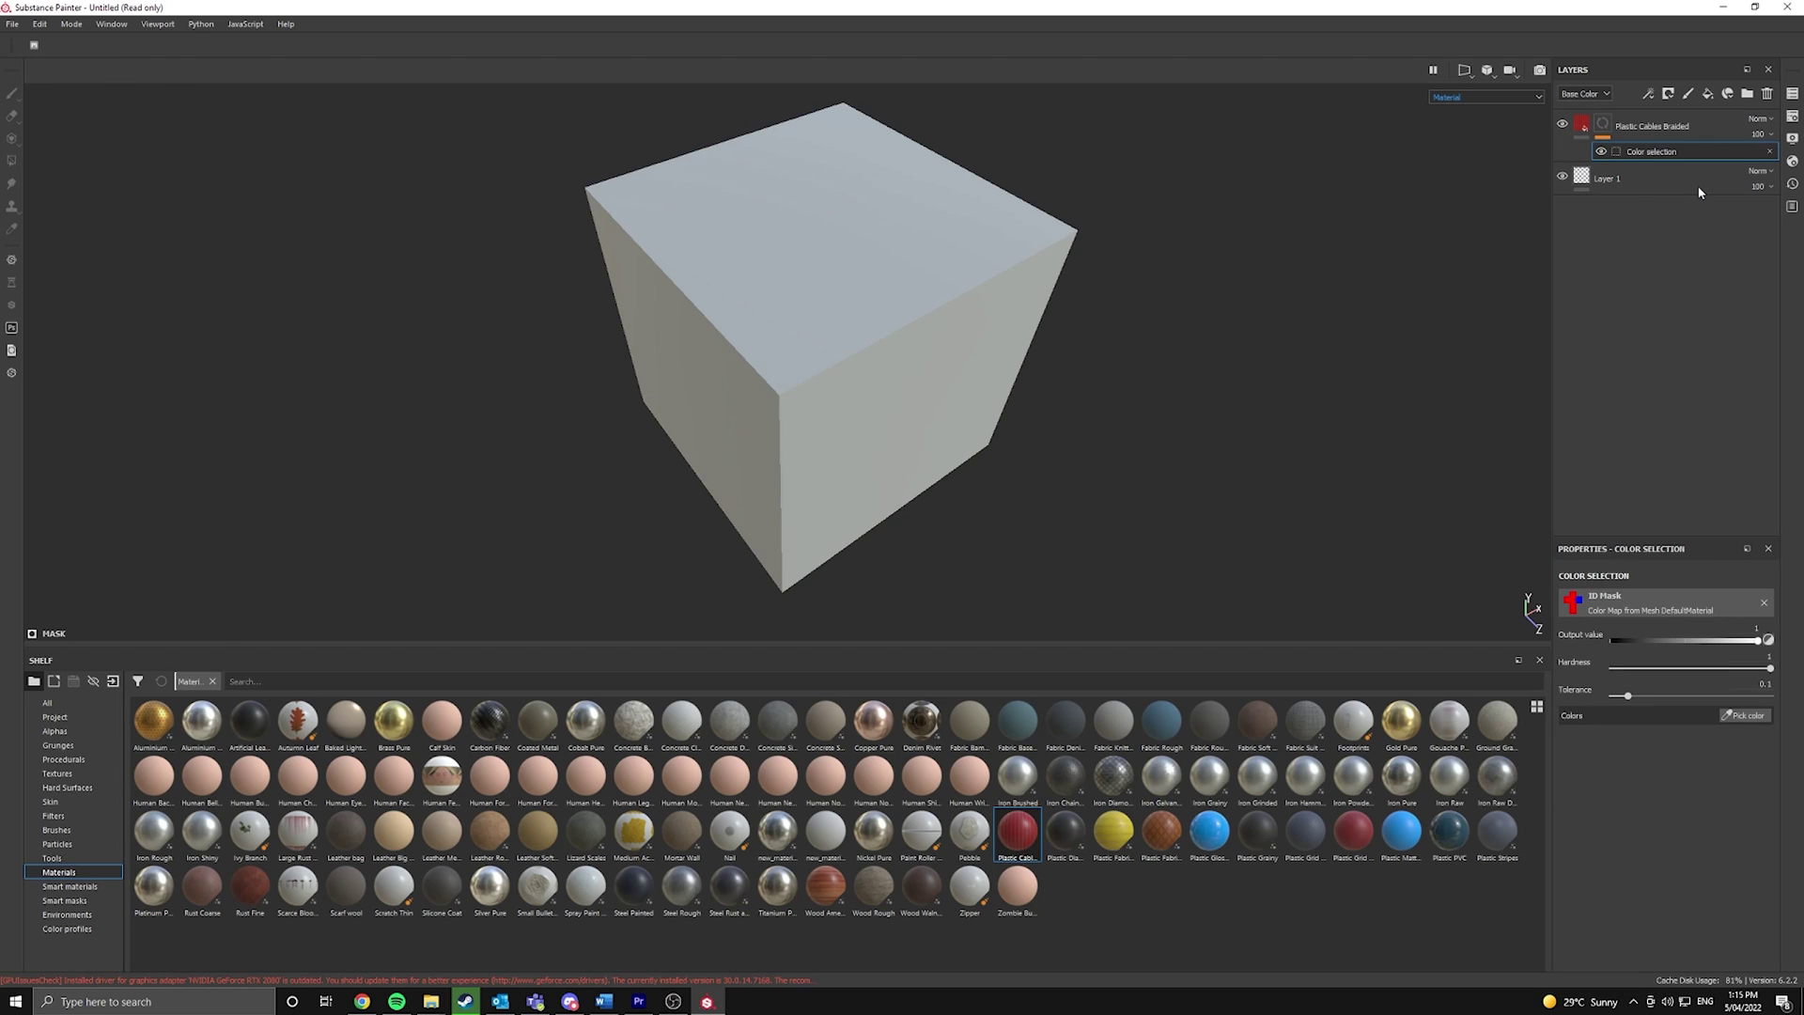
click(1745, 717)
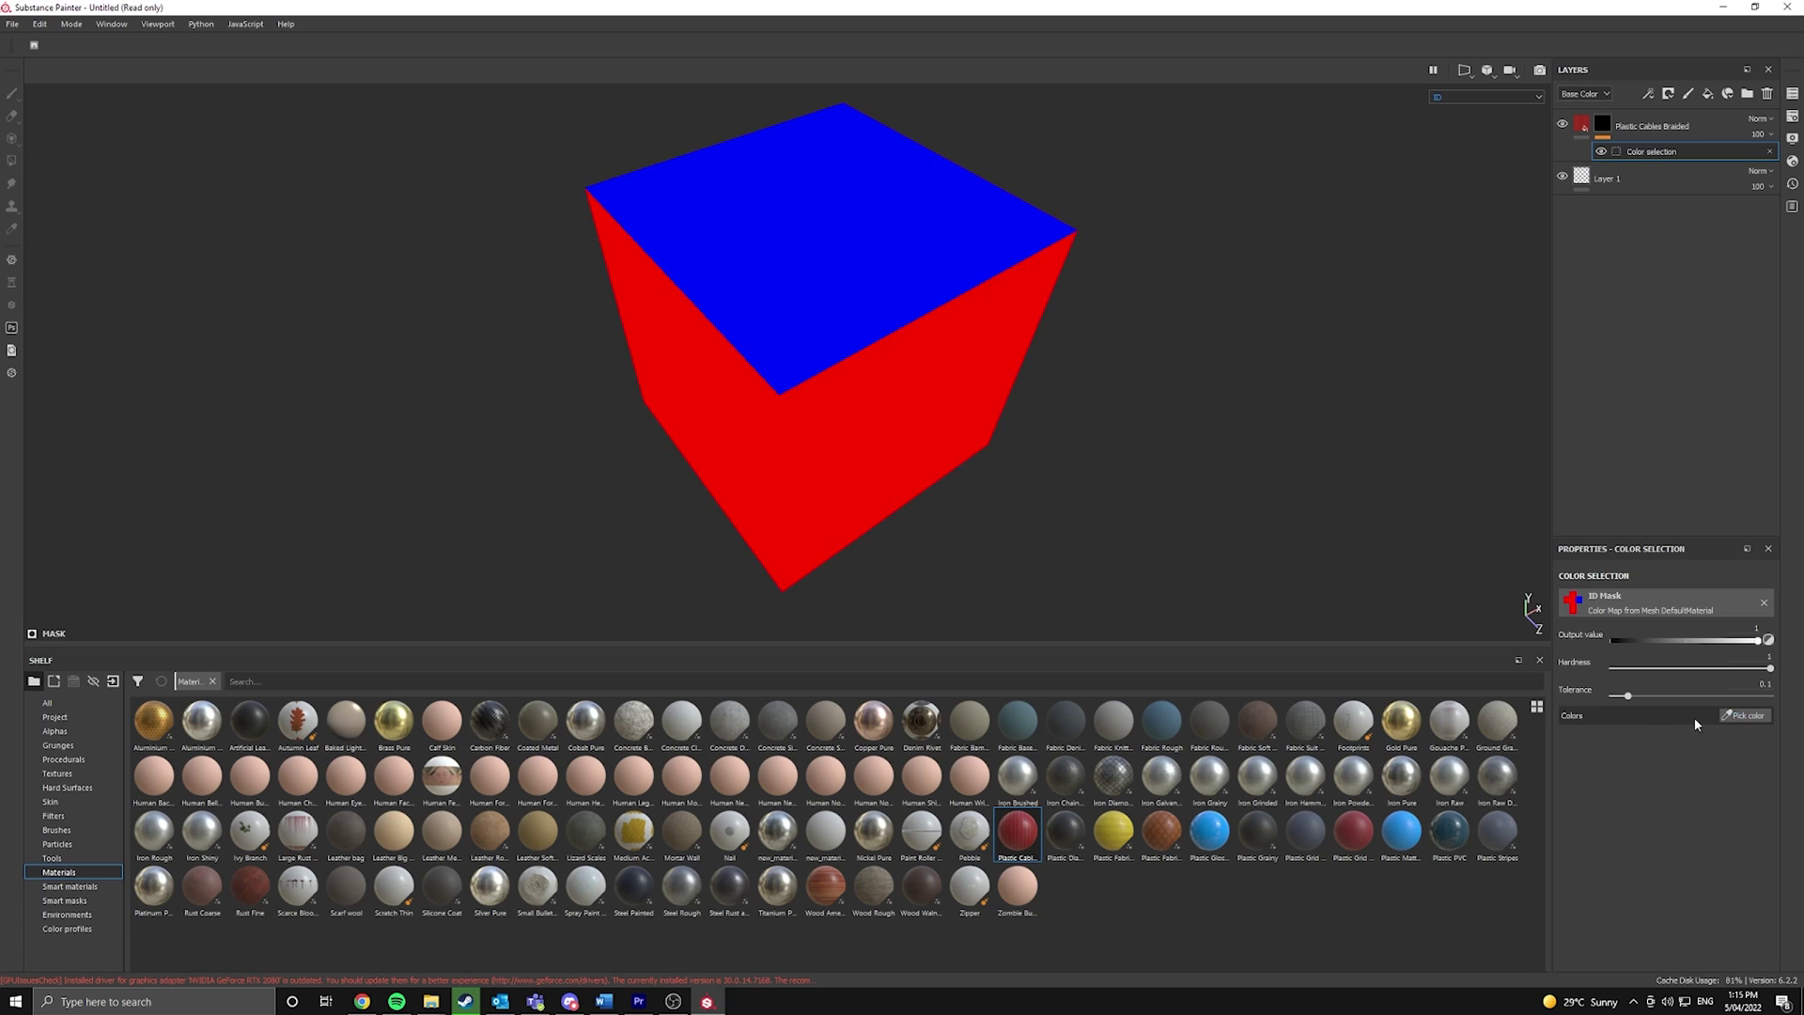
click(838, 246)
alt+drag(1021, 327, 1065, 339)
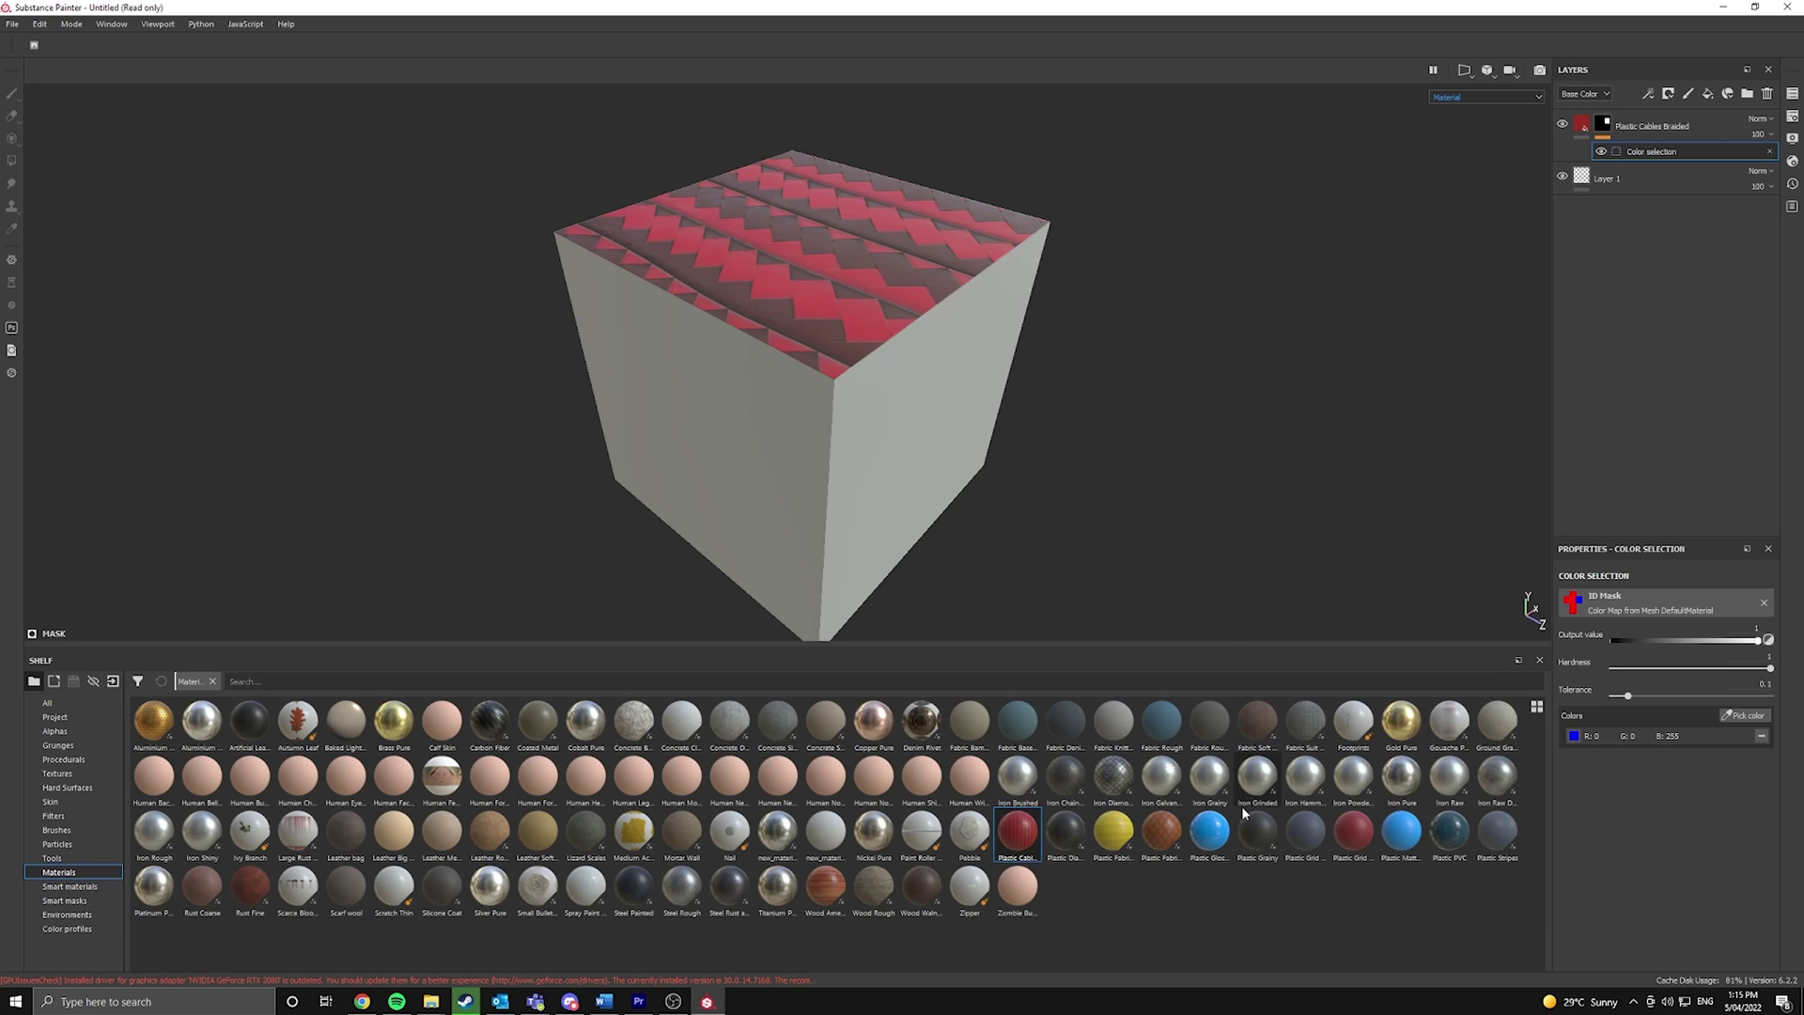
Add a Plastic Fabric Pyramid layer with a colour-selection mask picking the red sides.
drag(1210, 829, 855, 507)
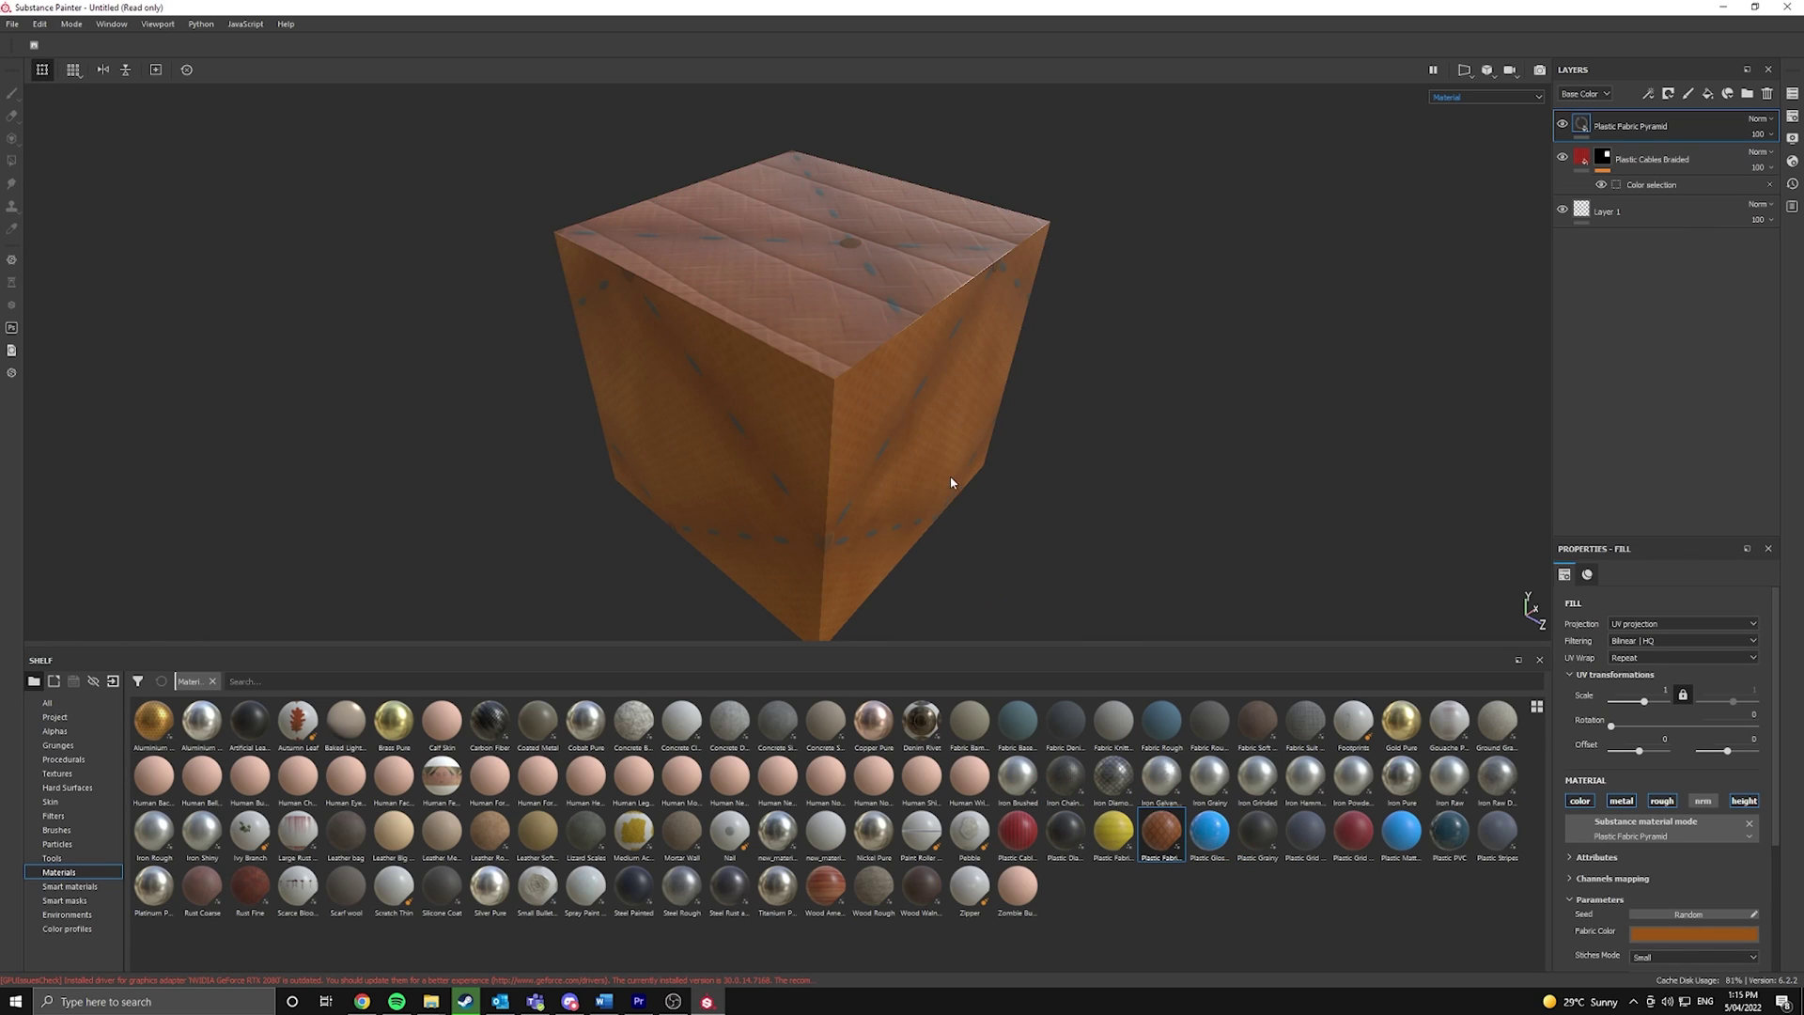
alt+drag(1046, 488, 1174, 329)
right_click(1678, 130)
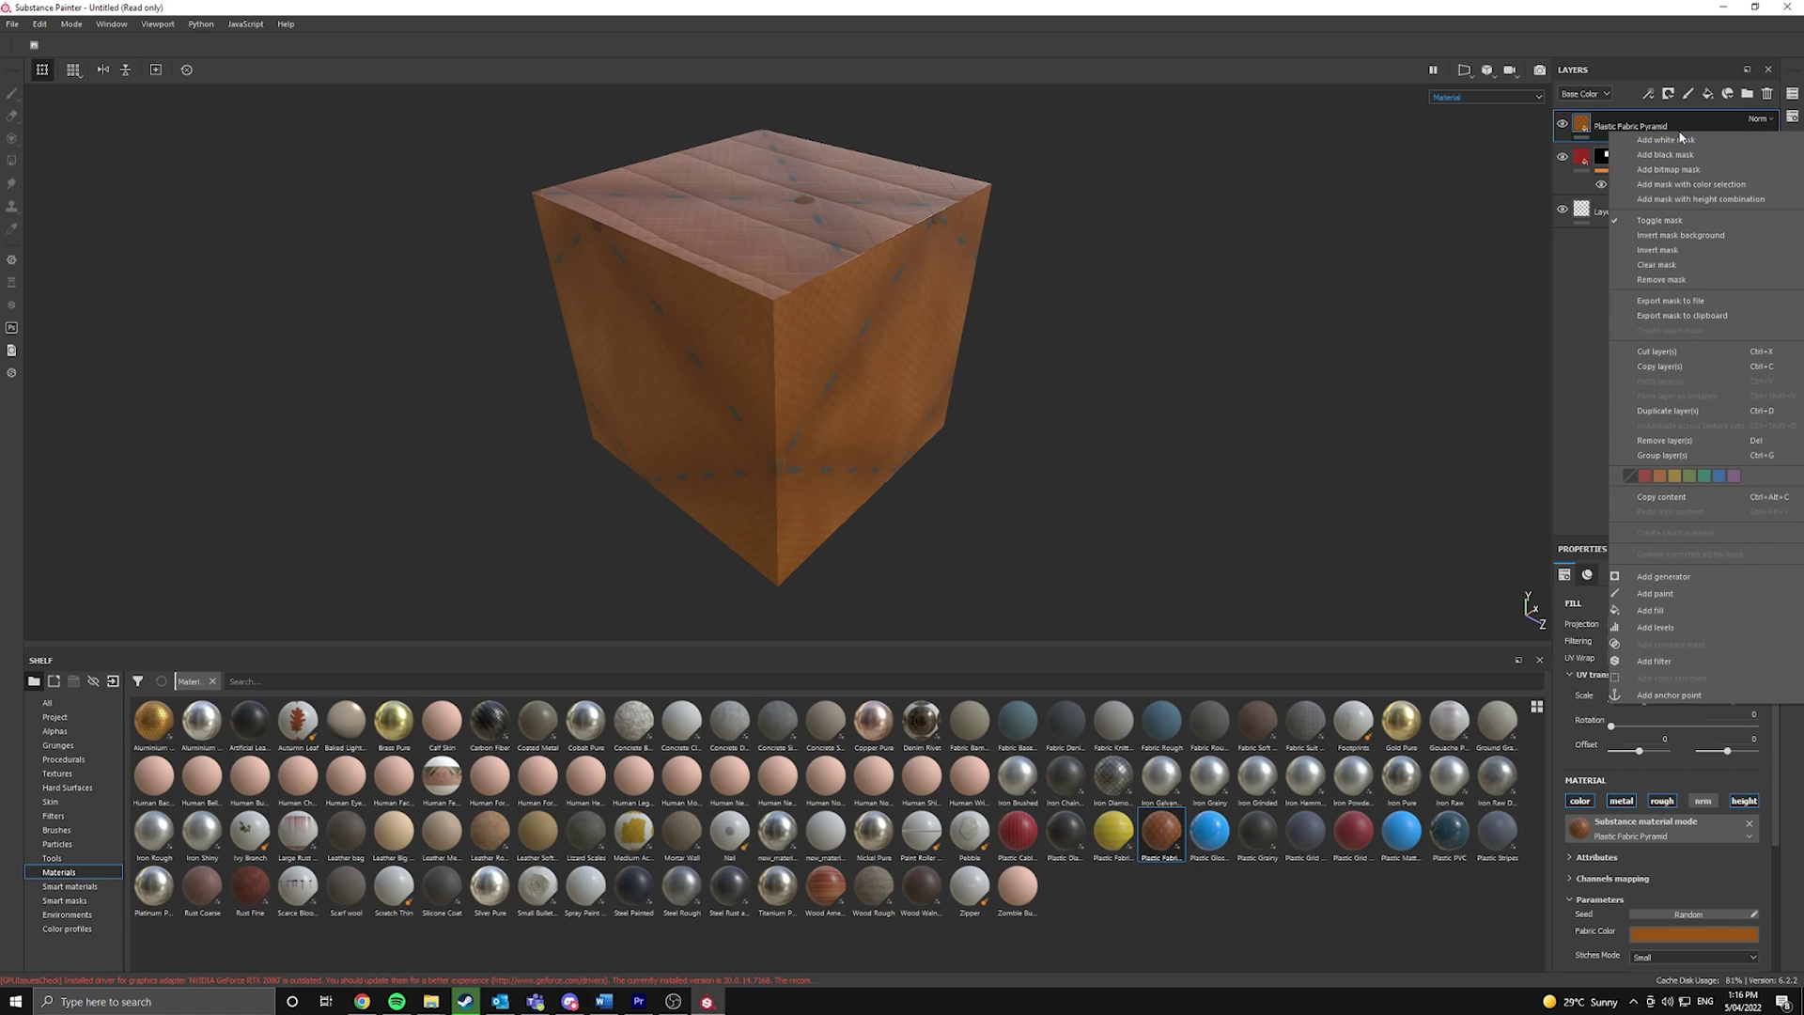
click(1738, 185)
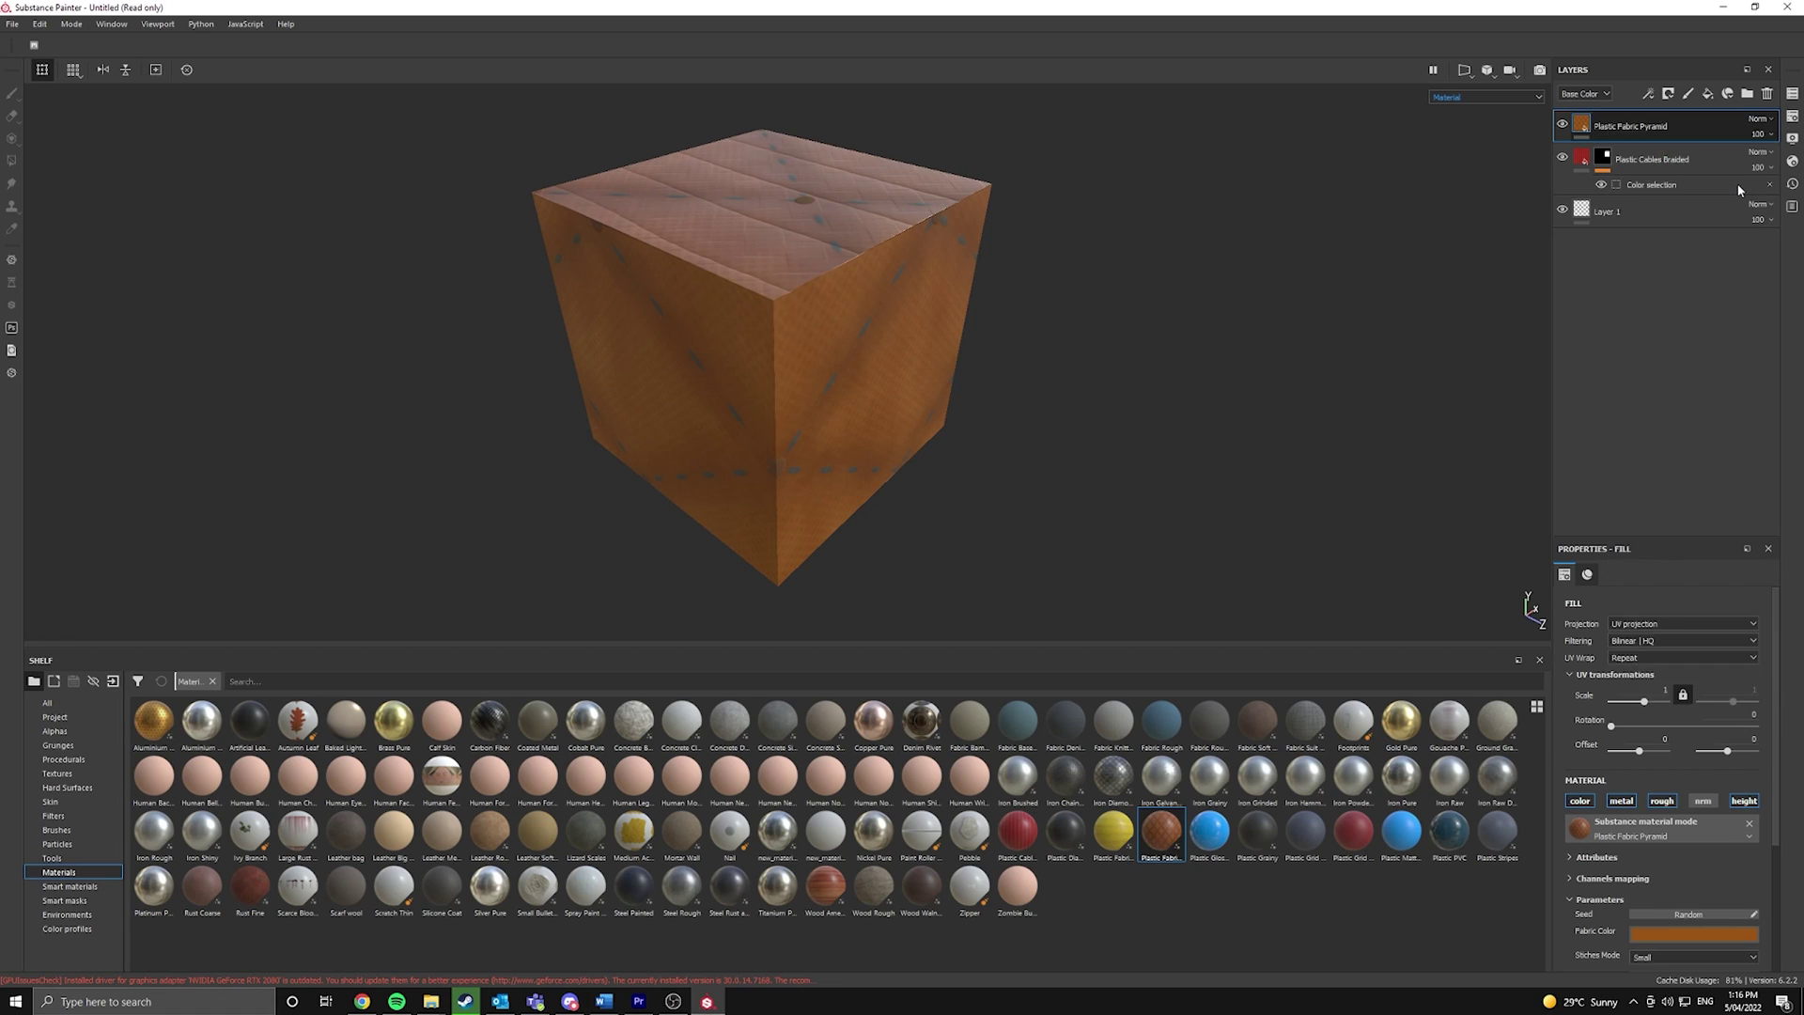
click(1754, 719)
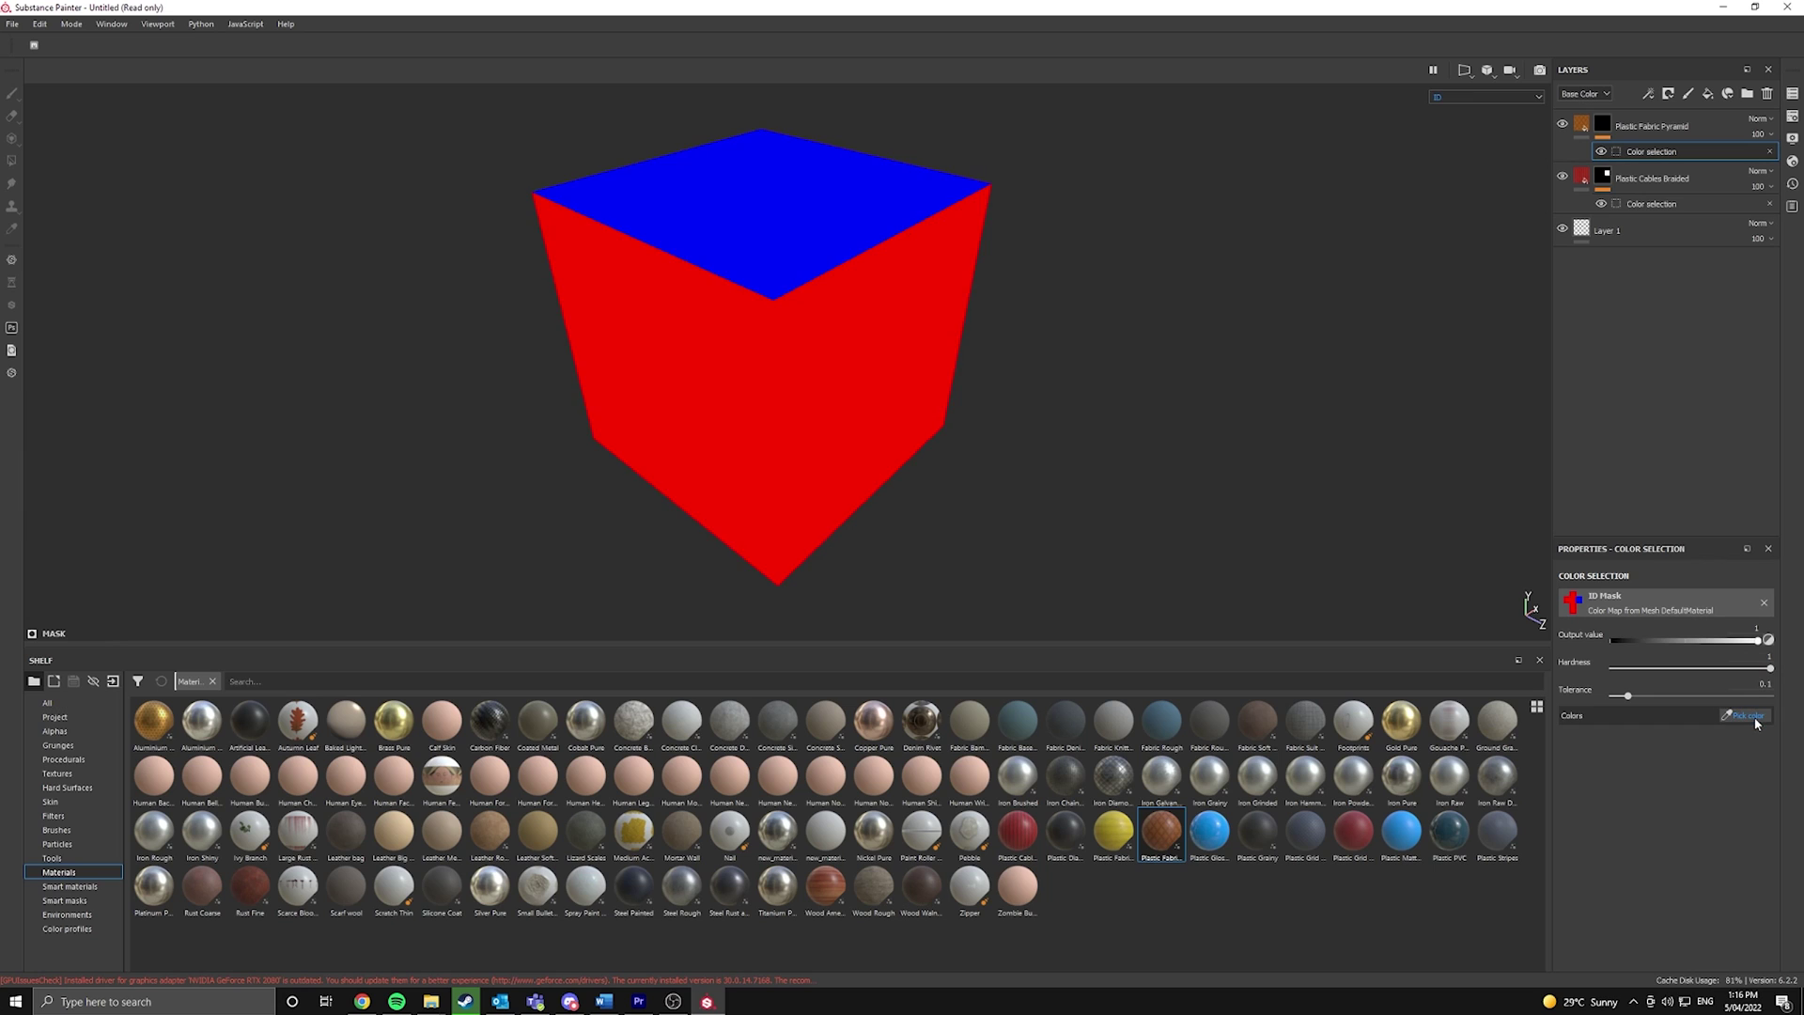